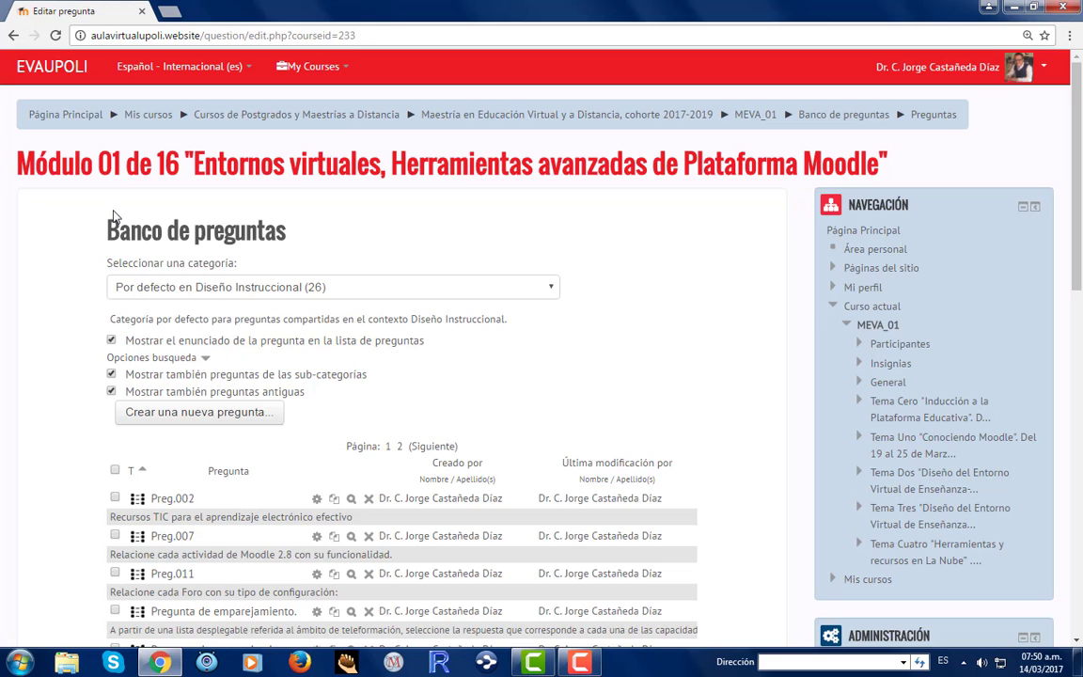
Go back to the MEVA_01 course page and activate its editing mode.
click(767, 116)
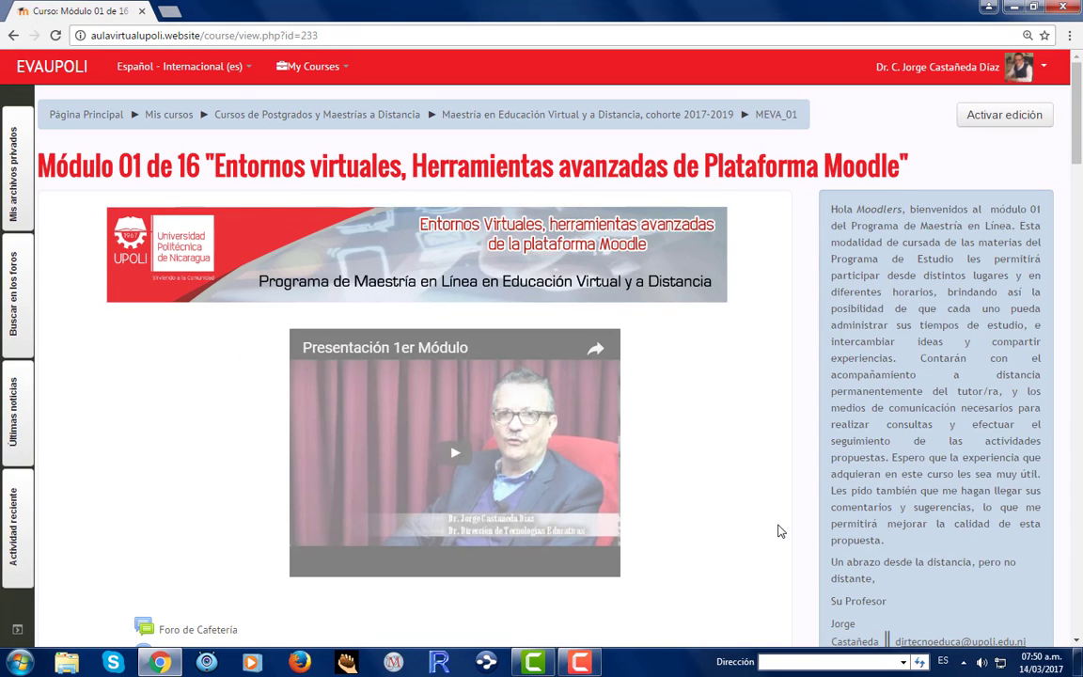
click(999, 115)
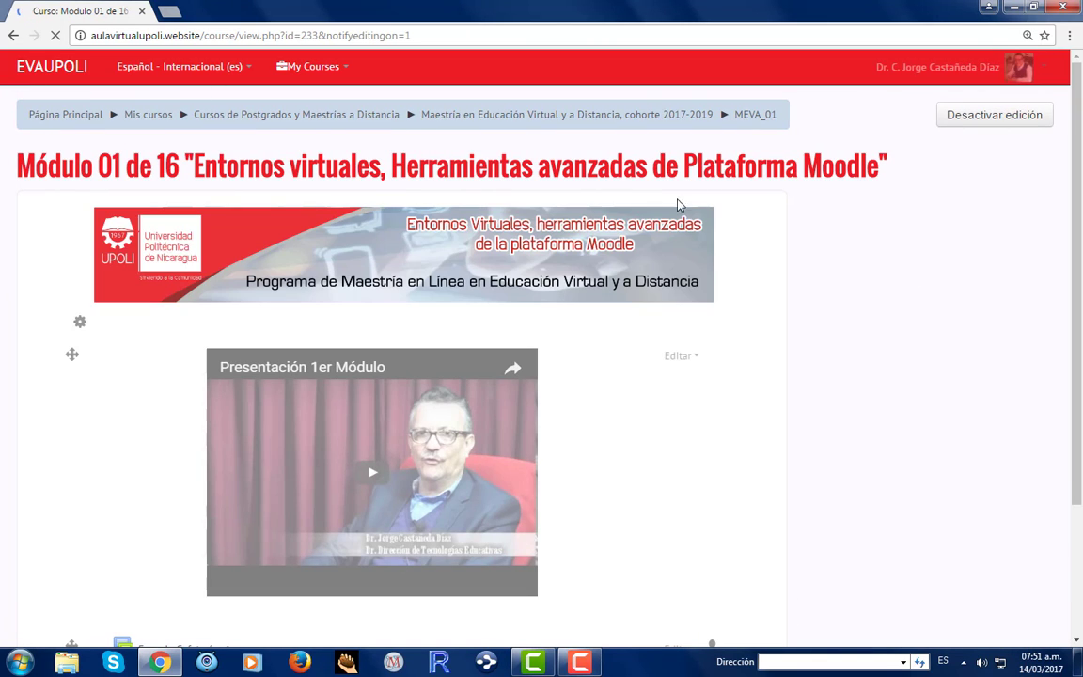
Add a new Cuestionario activity to the Tema Uno "Conociendo Moodle" section of the course.
scroll(568, 512, down, 2)
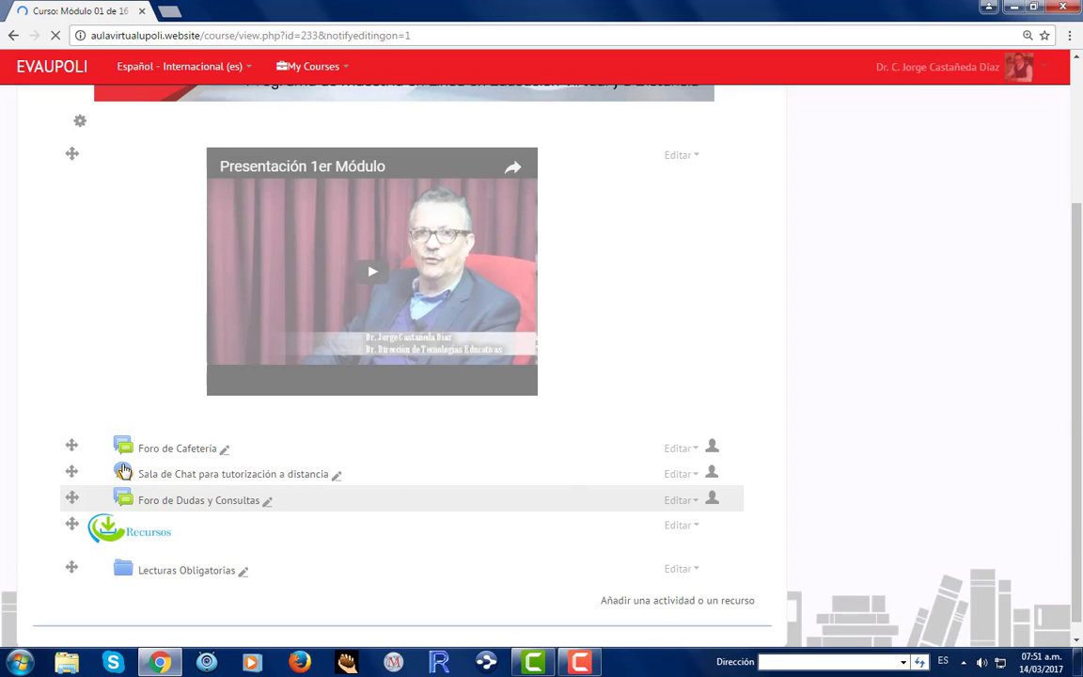
scroll(302, 508, down, 5)
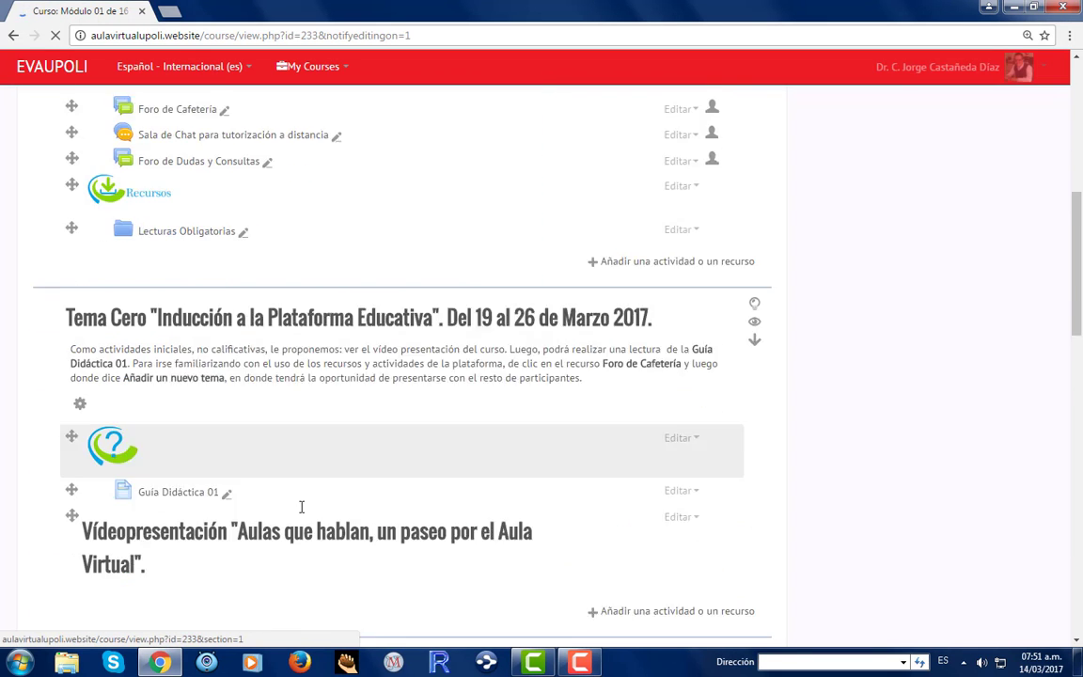
scroll(300, 512, down, 3)
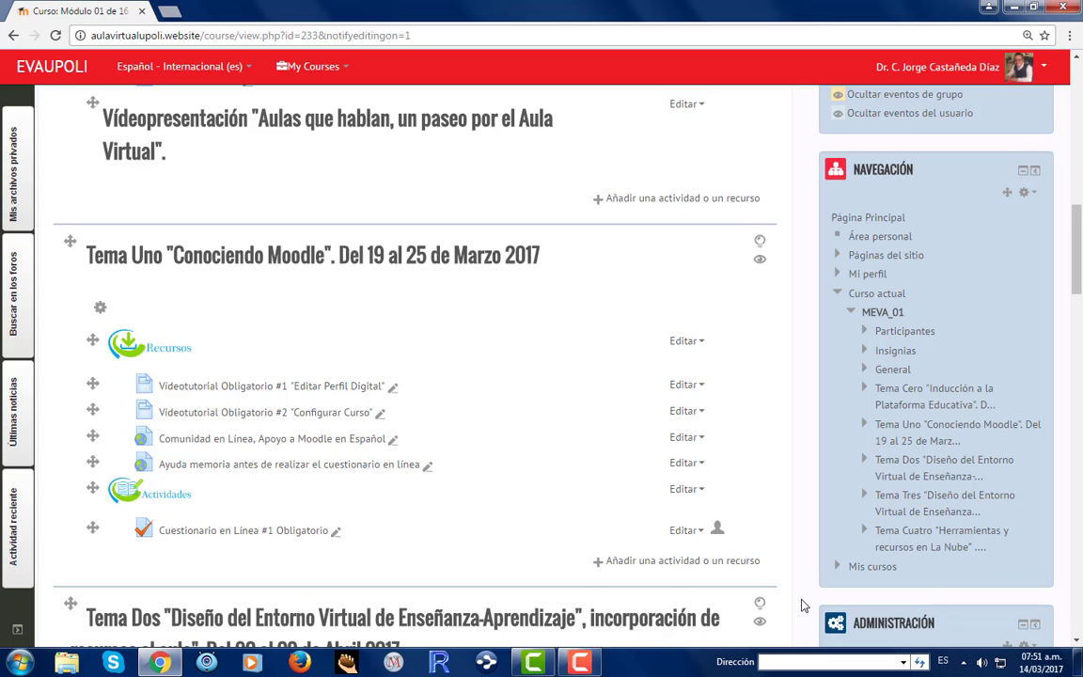
click(633, 565)
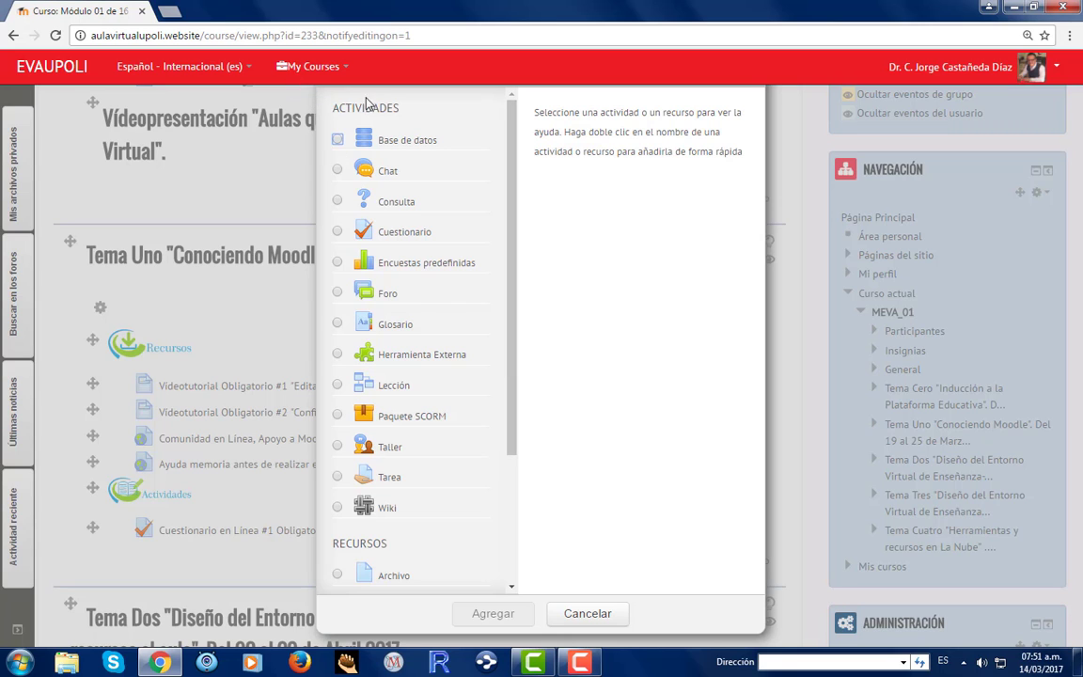
click(337, 231)
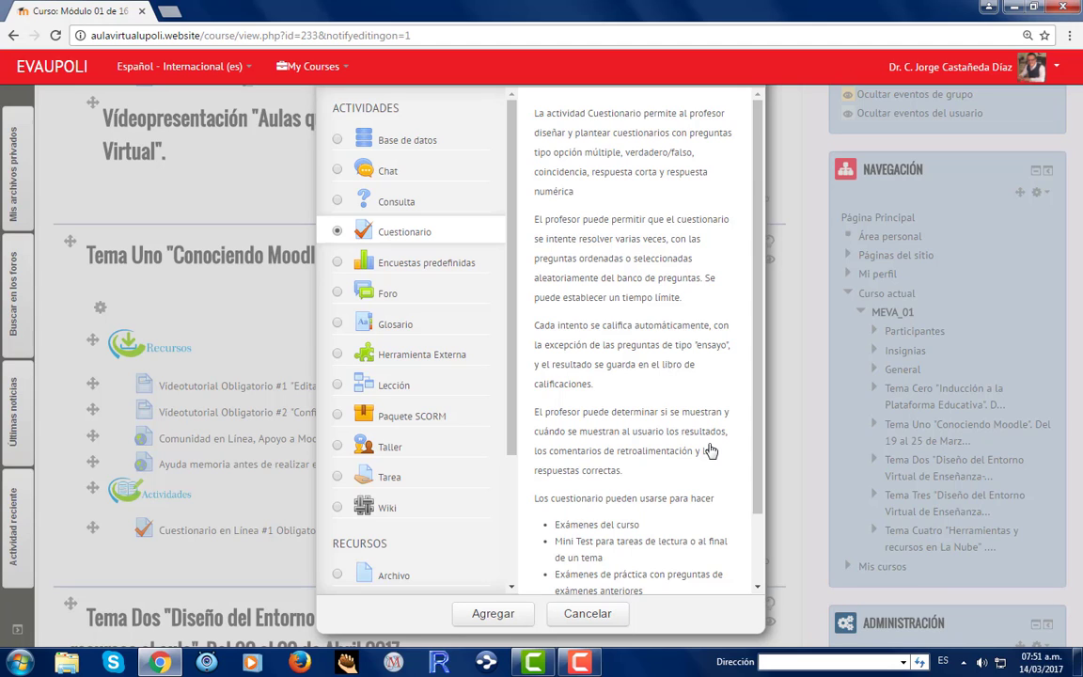
click(491, 614)
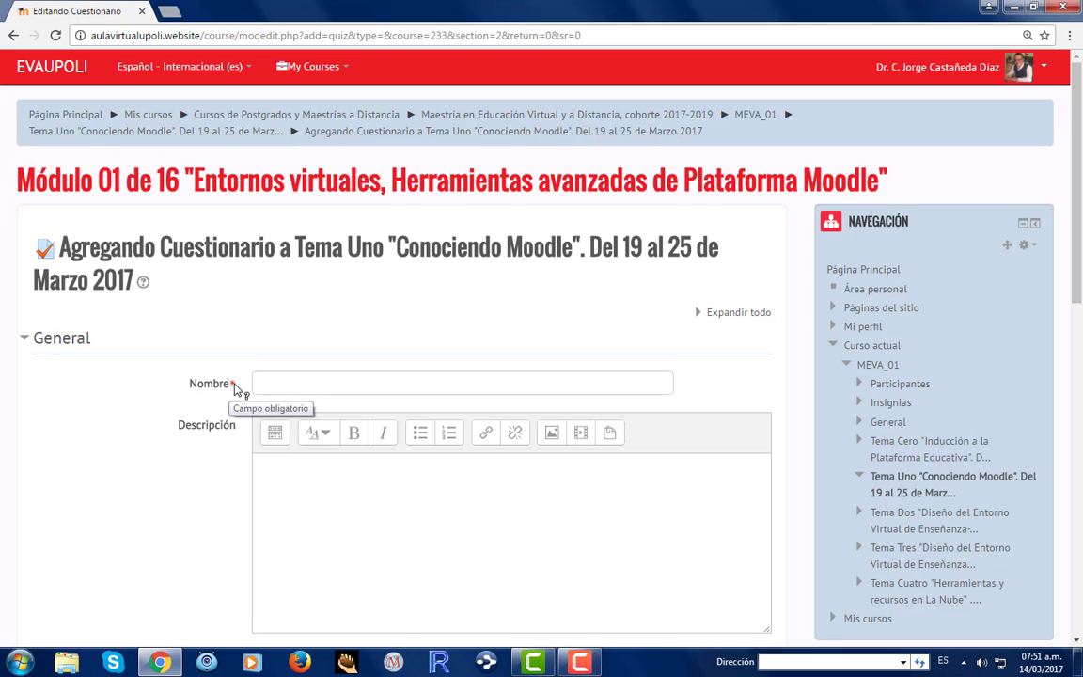
Name the new quiz "prueba uno".
click(232, 387)
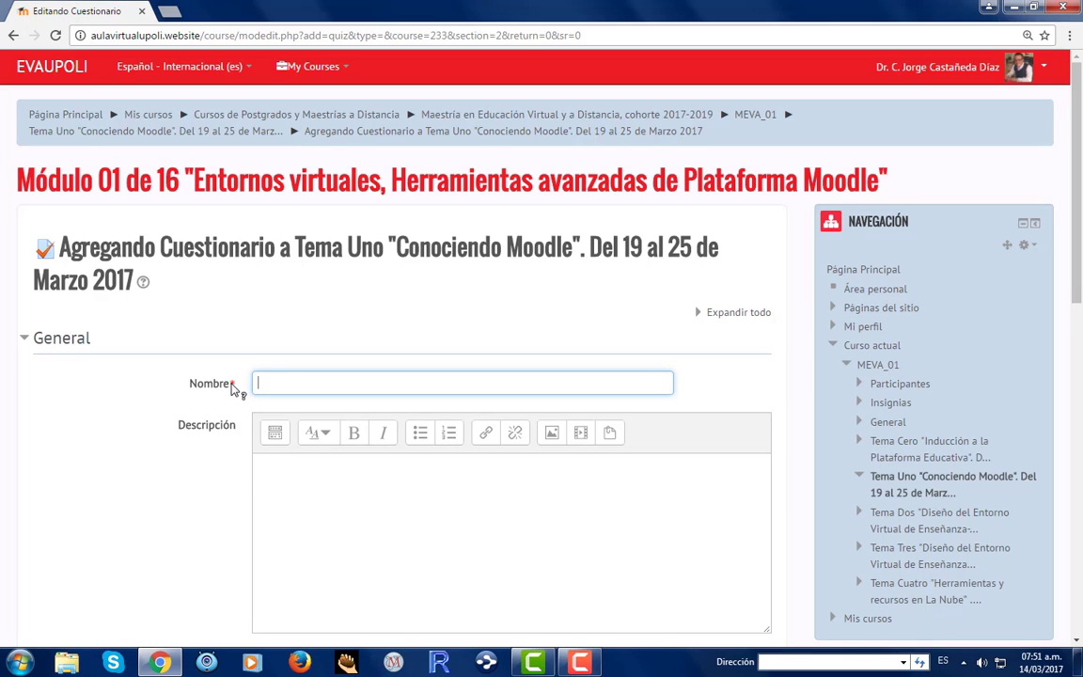
click(233, 387)
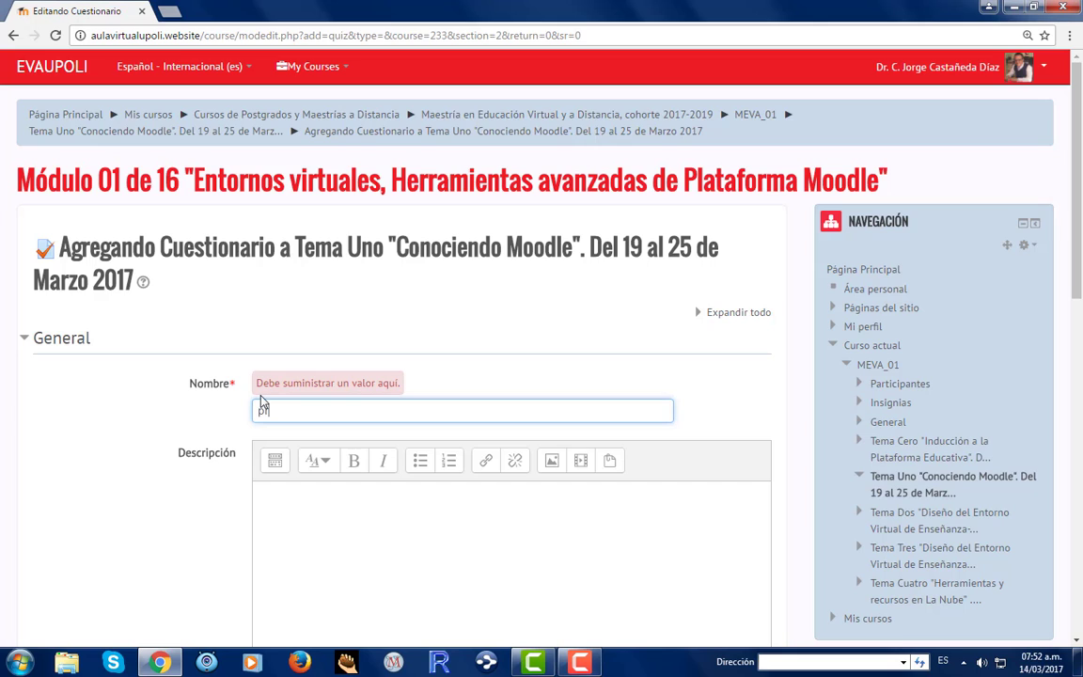
text(a  uno)
Enter the quiz description "Por ejemplo, estimado estuidante acá estamos mostrando una prueba que será aplicada despues.".
click(318, 512)
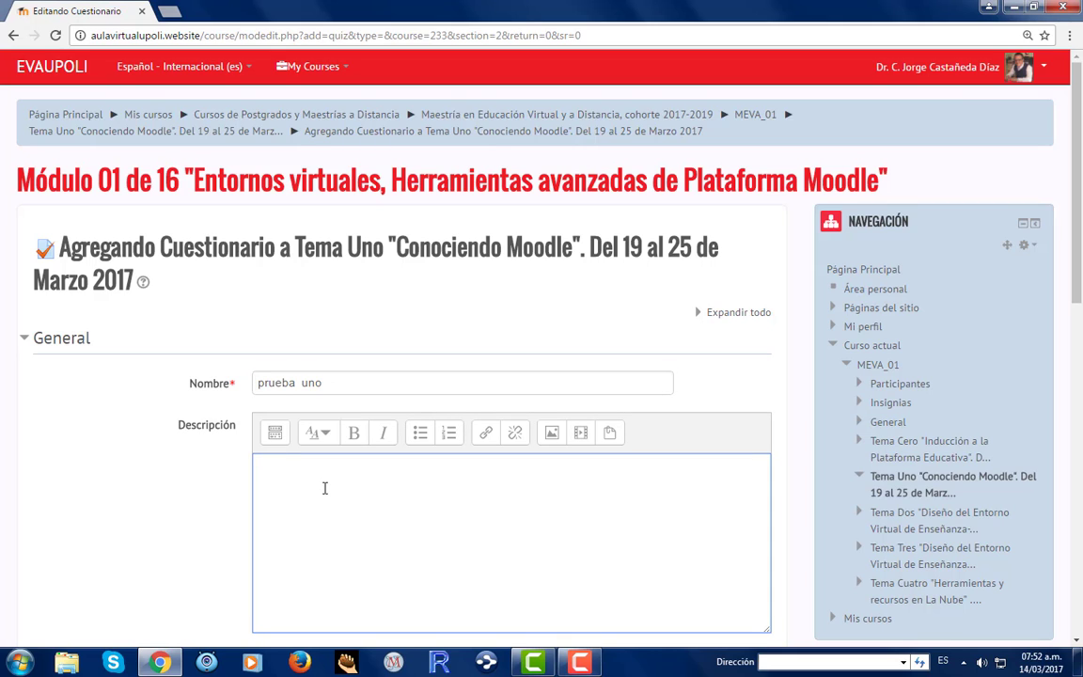
text(Por ejemplo, estimado estuidante ac)
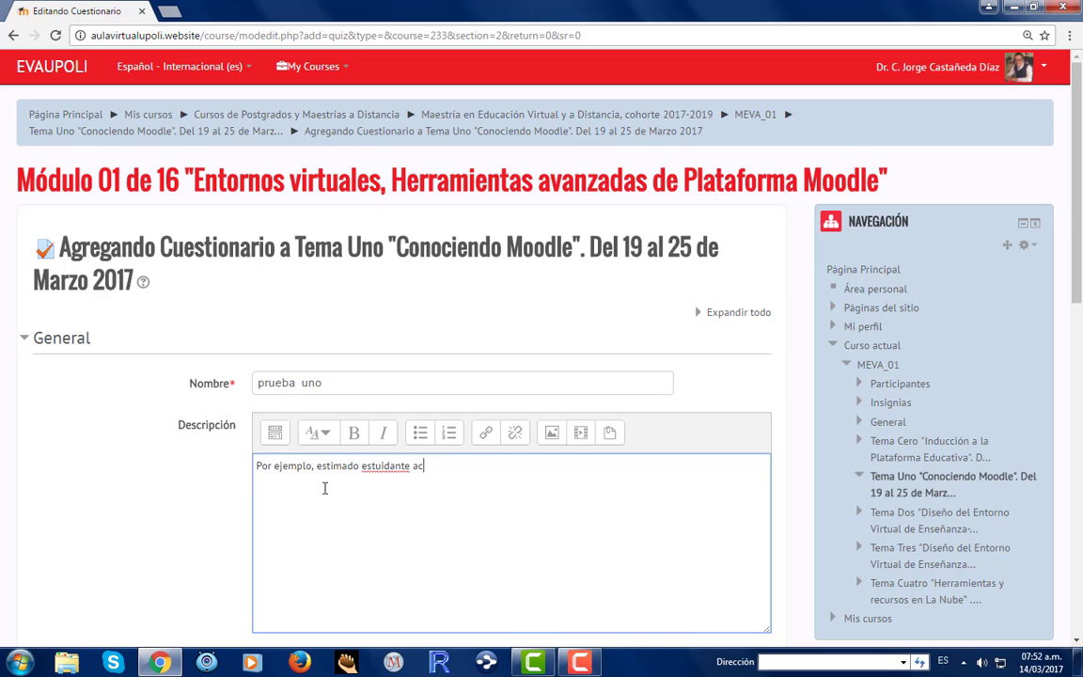
text(á estamos mostrando una )
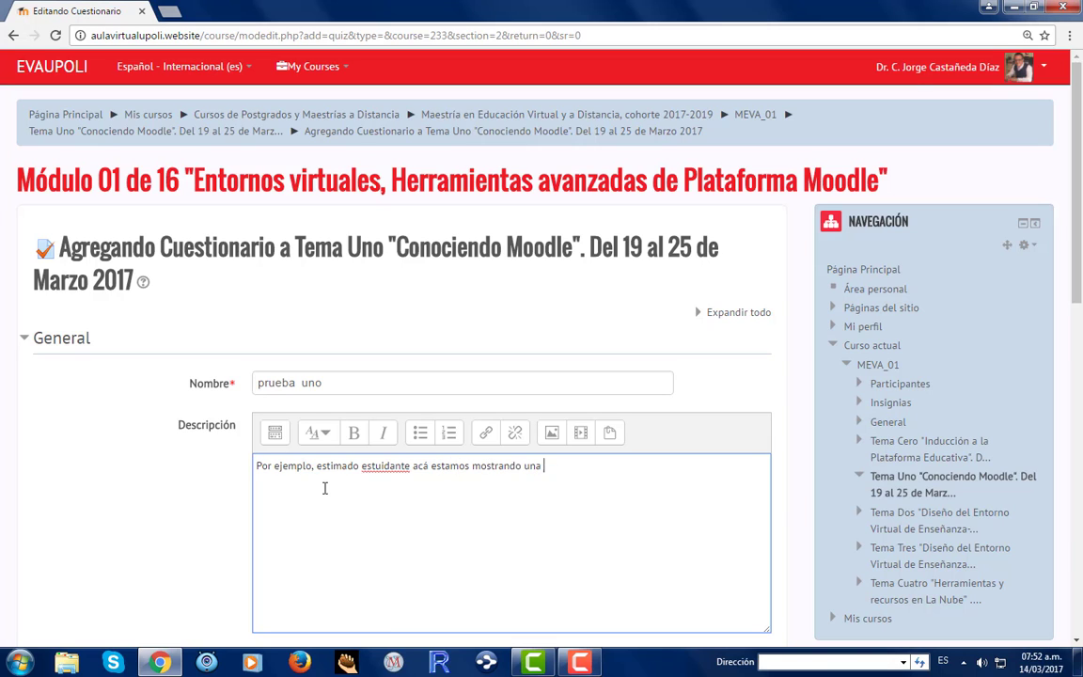
text(prueba que será aplicada despues.)
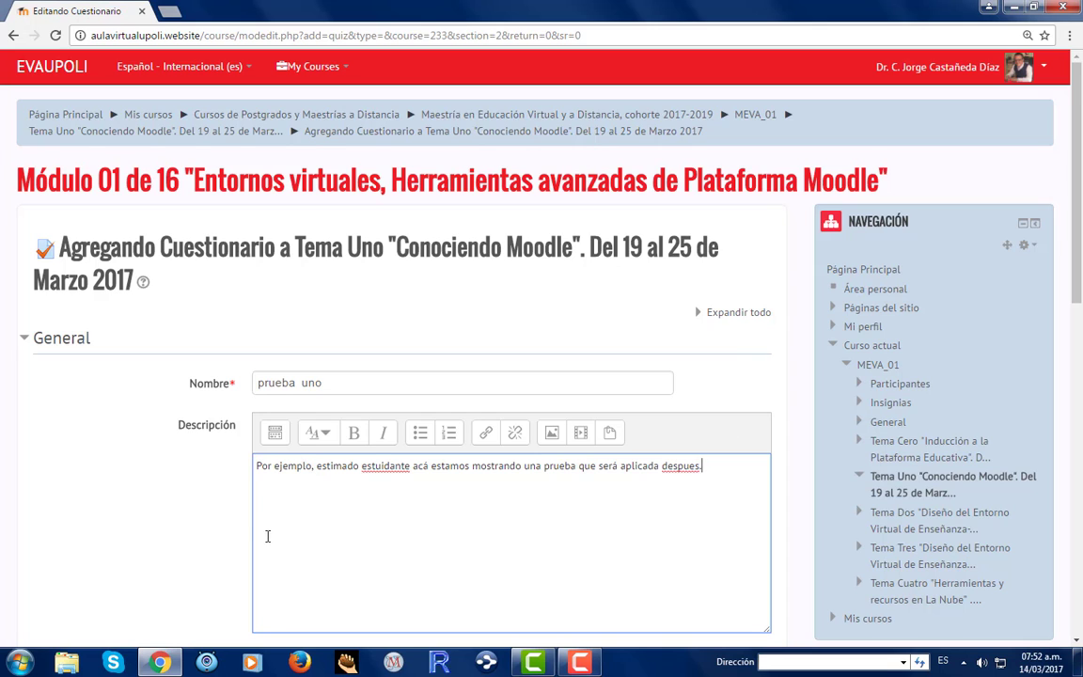
Correct the misspelled words in the description to "estudiante" and "después" using the spelling suggestions.
right_click(378, 466)
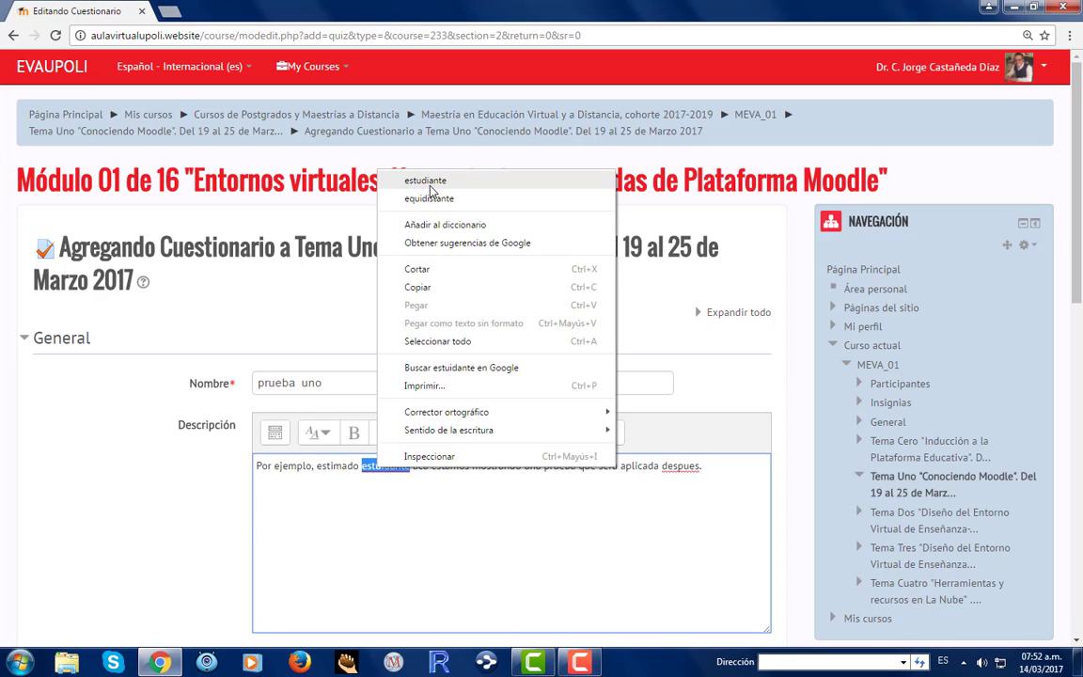
click(428, 181)
right_click(682, 468)
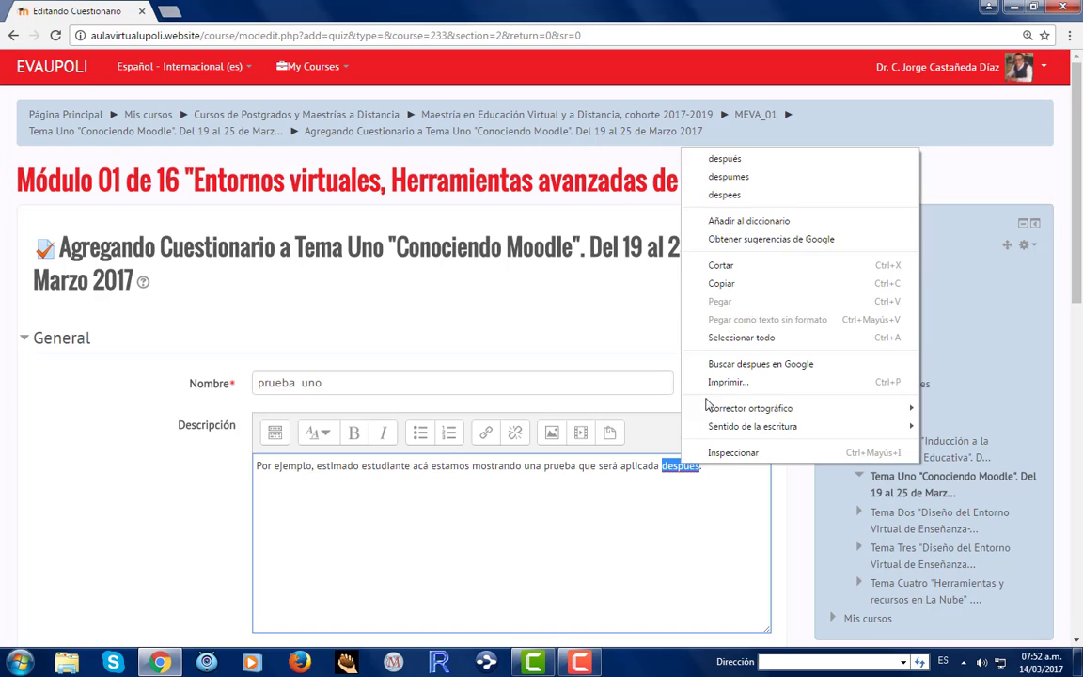
click(743, 147)
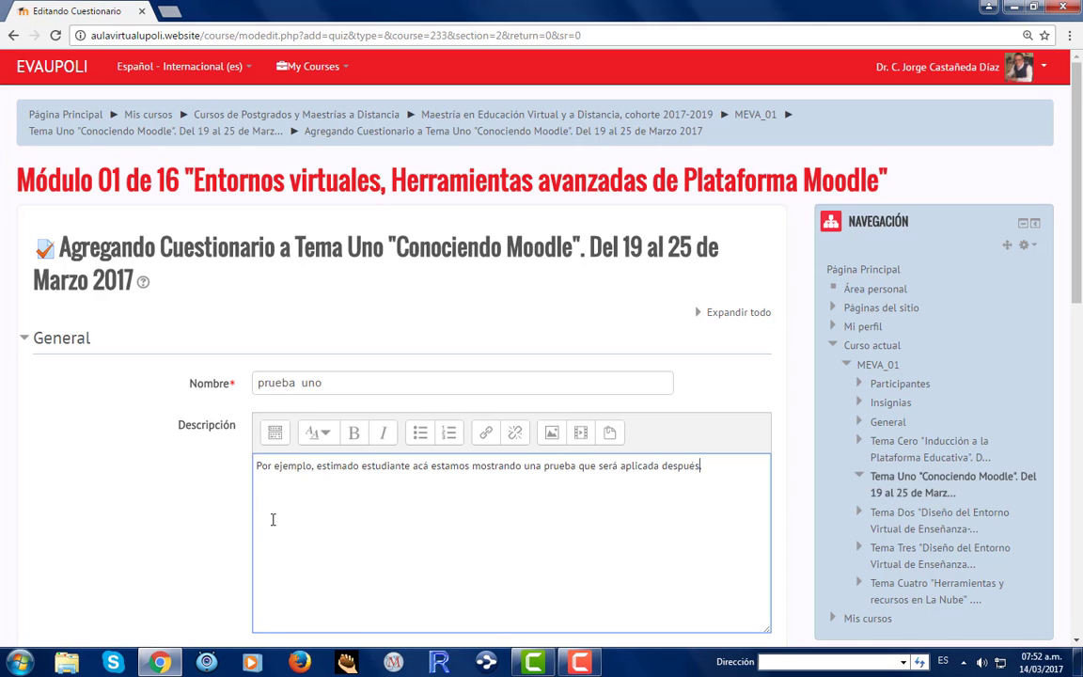
Expand the Temporalización settings and enable the quiz opening date, Abrir cuestionario.
scroll(302, 527, down, 2)
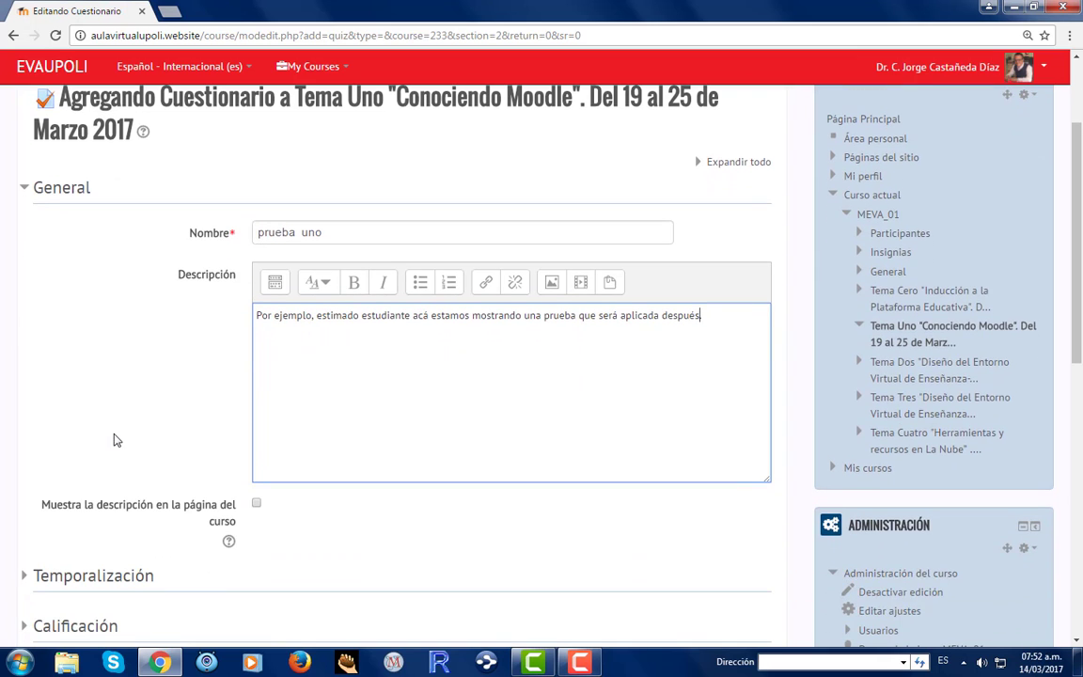
scroll(87, 406, down, 3)
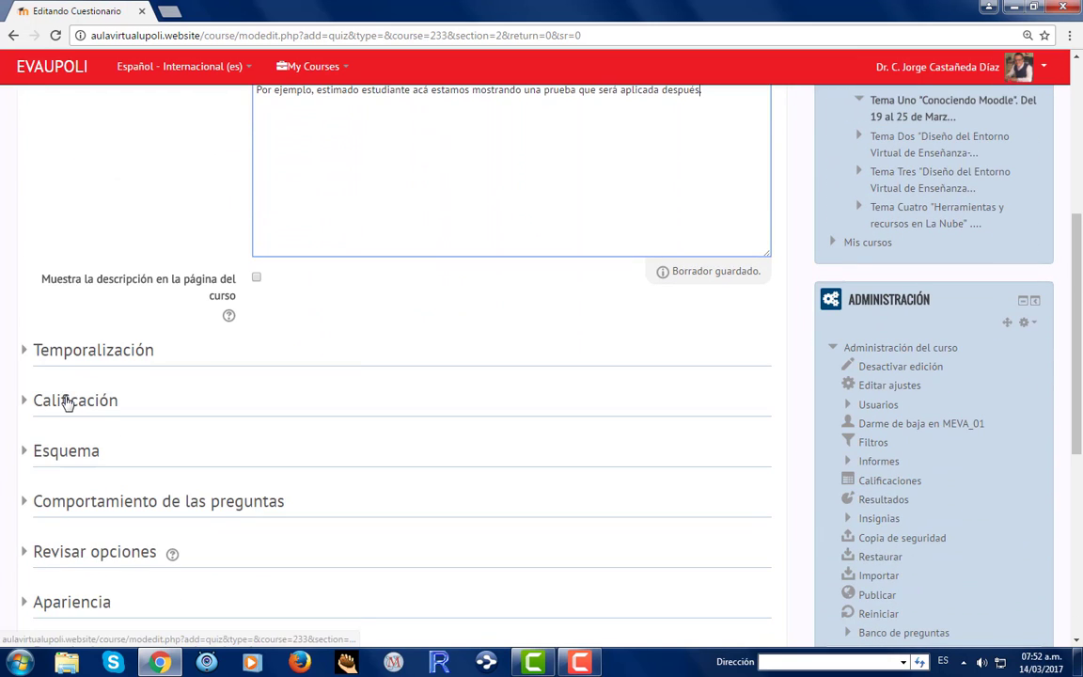
click(28, 353)
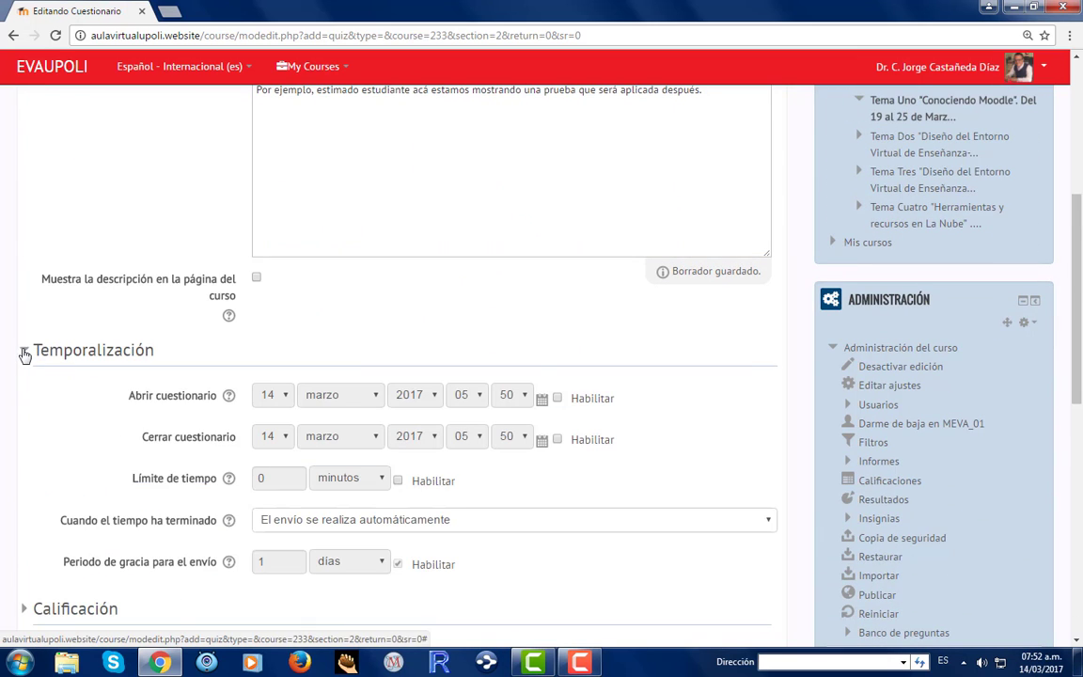
click(560, 402)
click(559, 400)
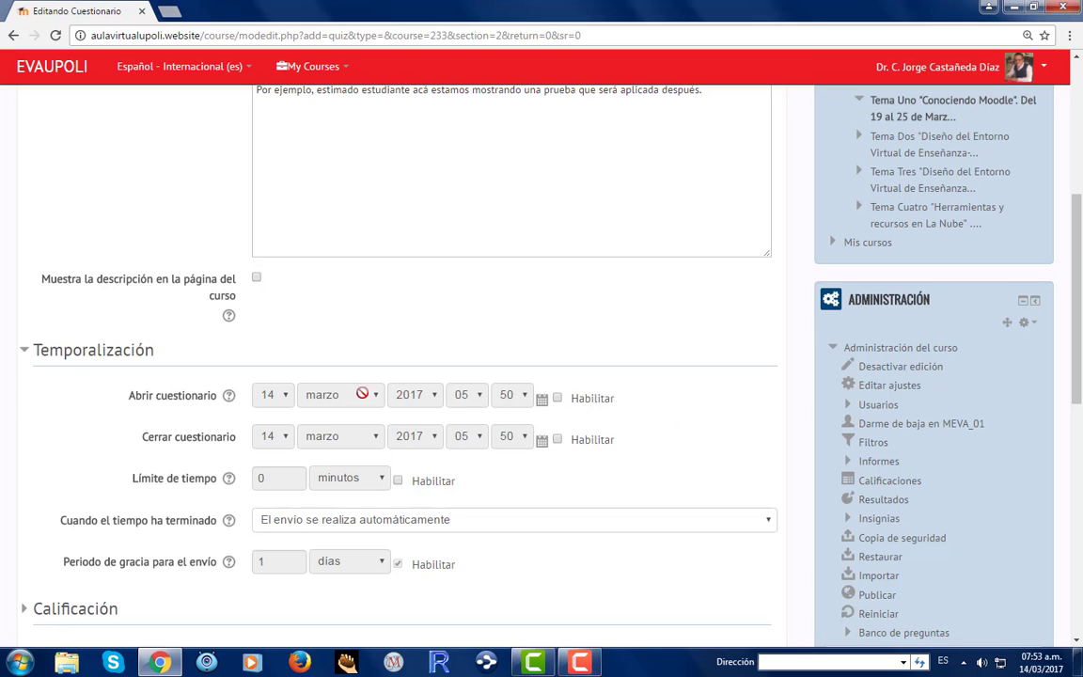
click(557, 398)
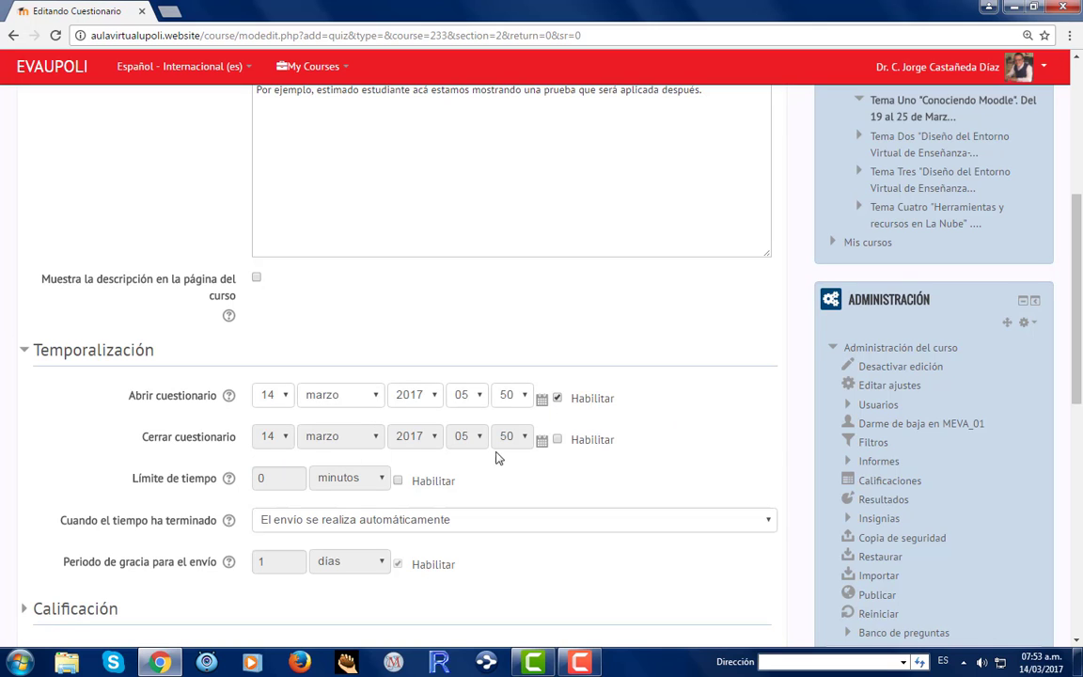
Enable the quiz closing date, Cerrar cuestionario, and set it to 15 marzo.
click(556, 440)
click(373, 440)
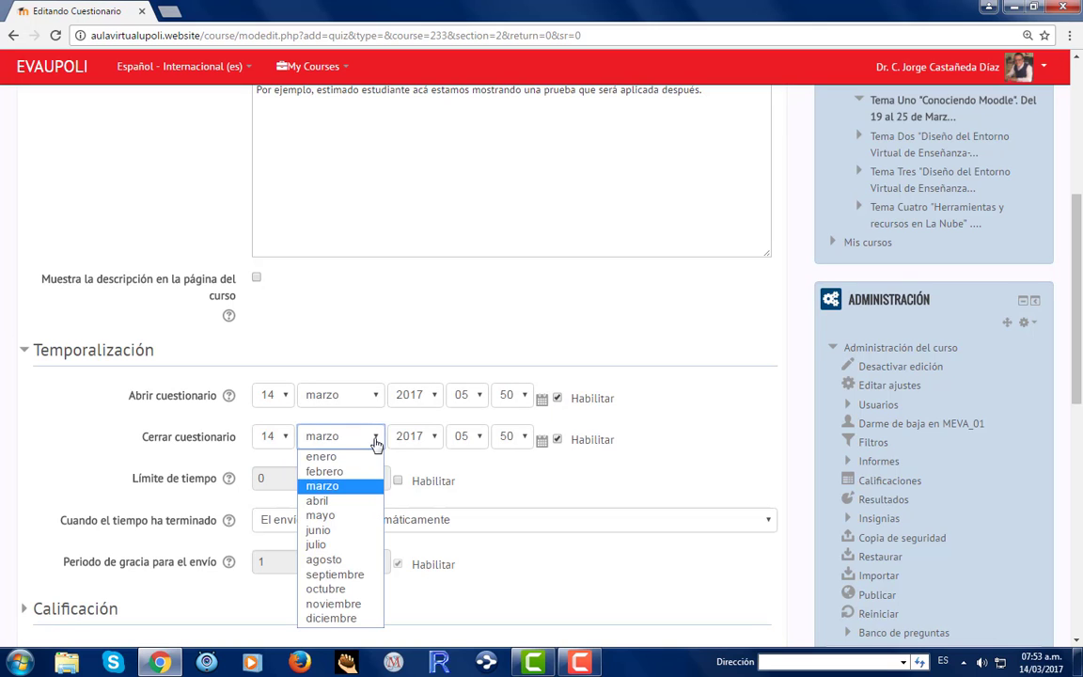
click(337, 490)
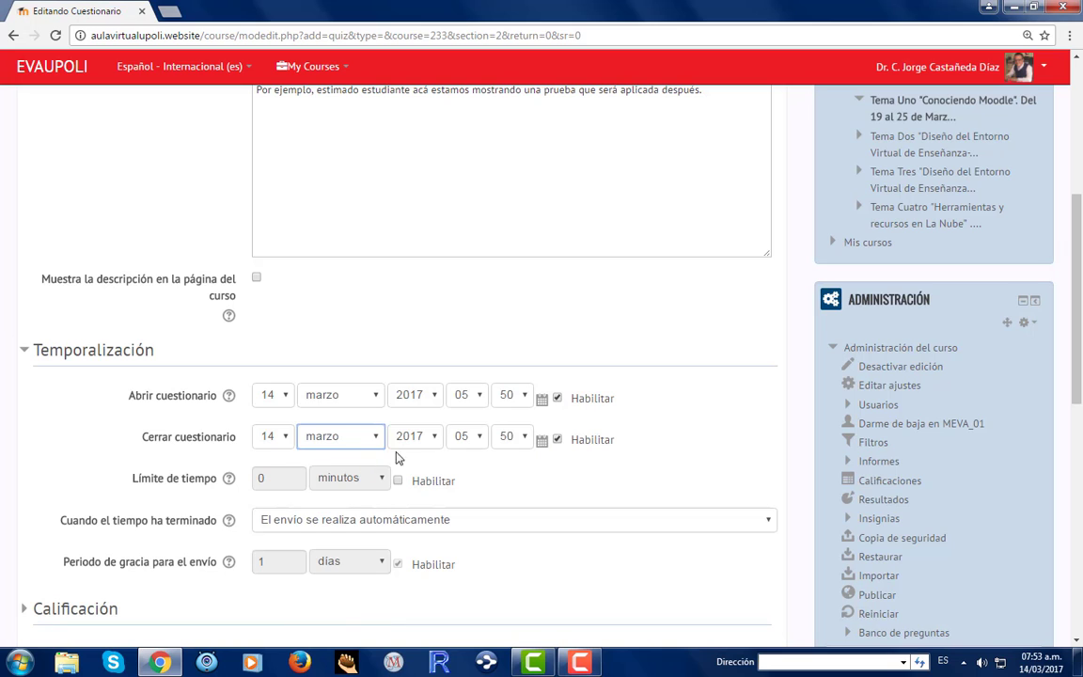
click(282, 438)
click(270, 341)
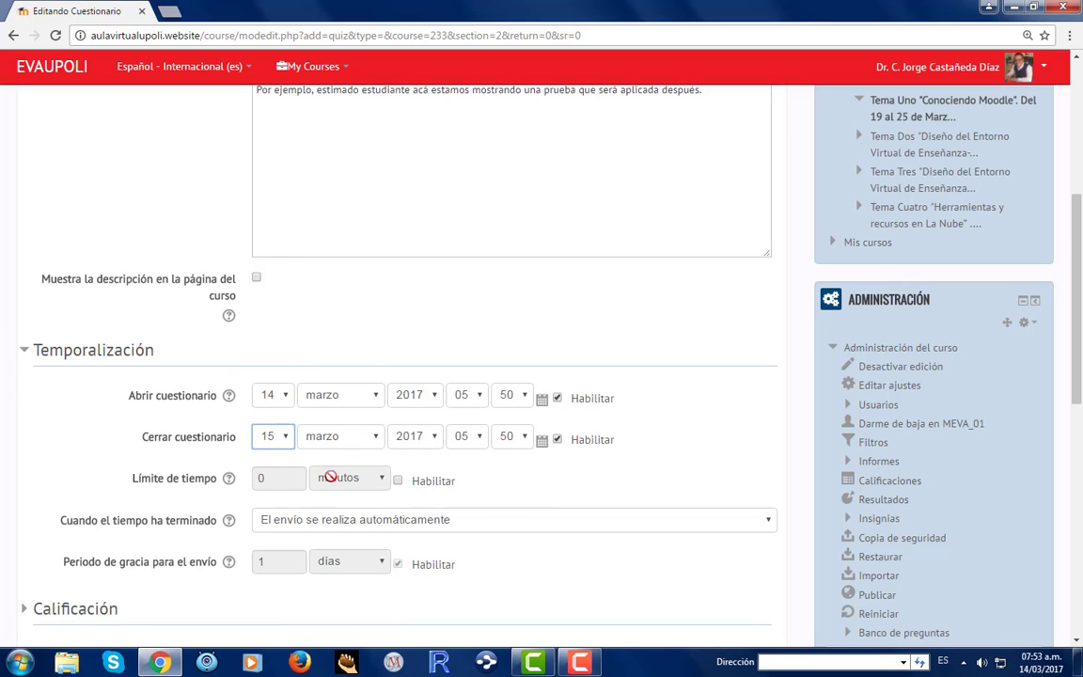
Enable the quiz time limit, Límite de tiempo, and set it to 30 minutos.
click(399, 482)
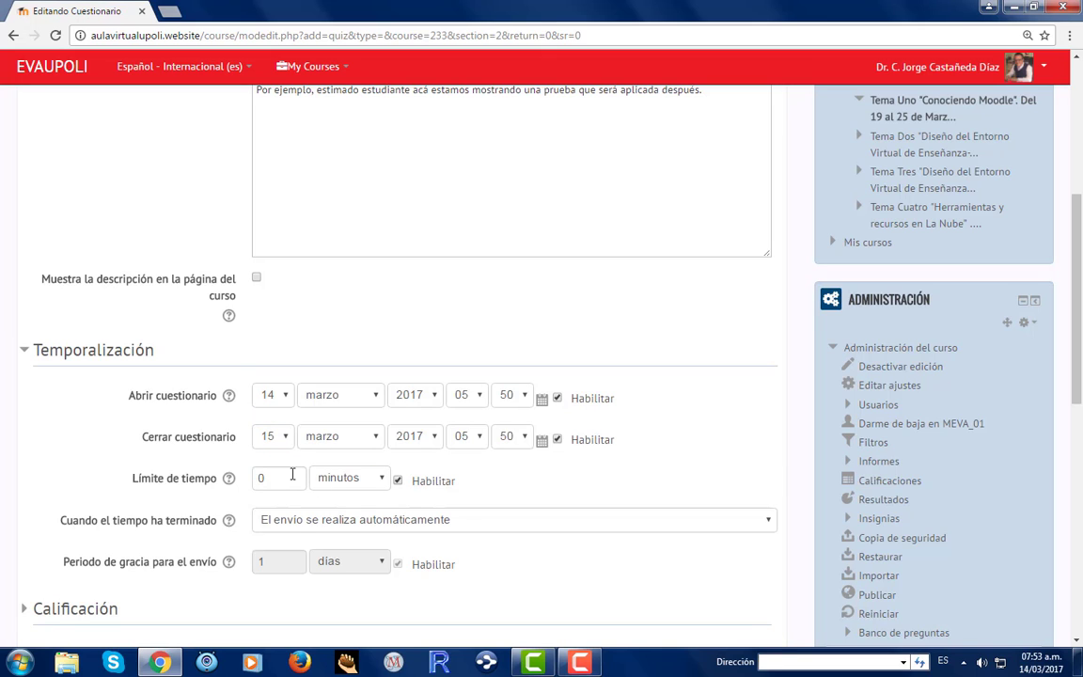
click(373, 480)
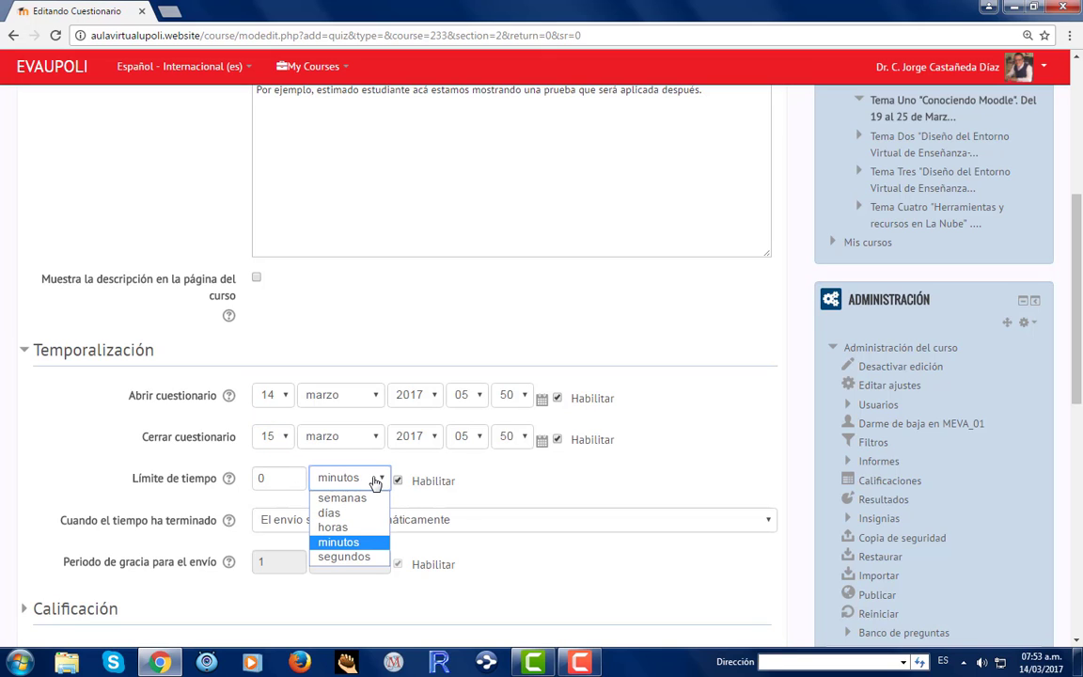
click(376, 484)
drag(276, 479, 228, 481)
text(30)
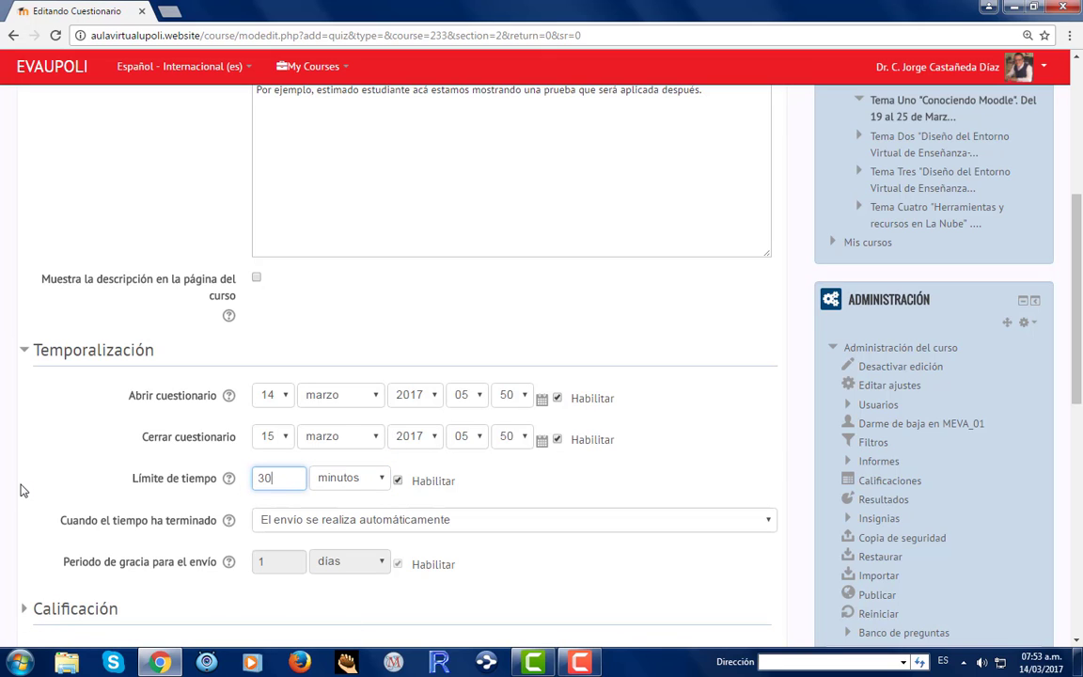
Review the help and options for "Cuando el tiempo ha terminado" and the help for "Periodo de gracia para el envío".
click(228, 522)
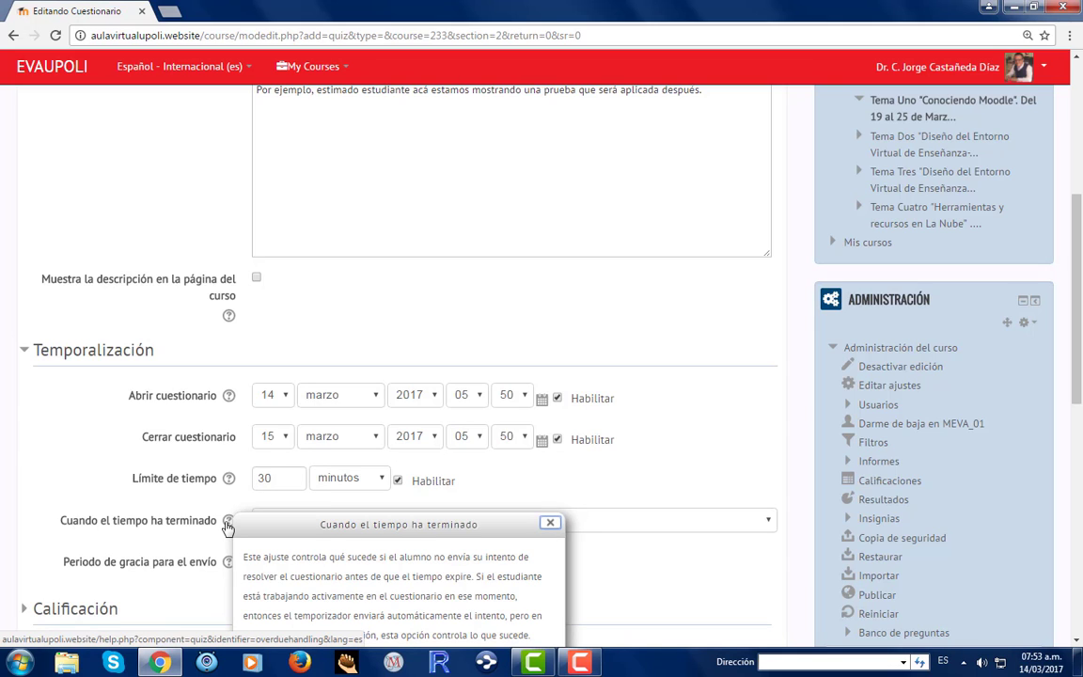
click(666, 584)
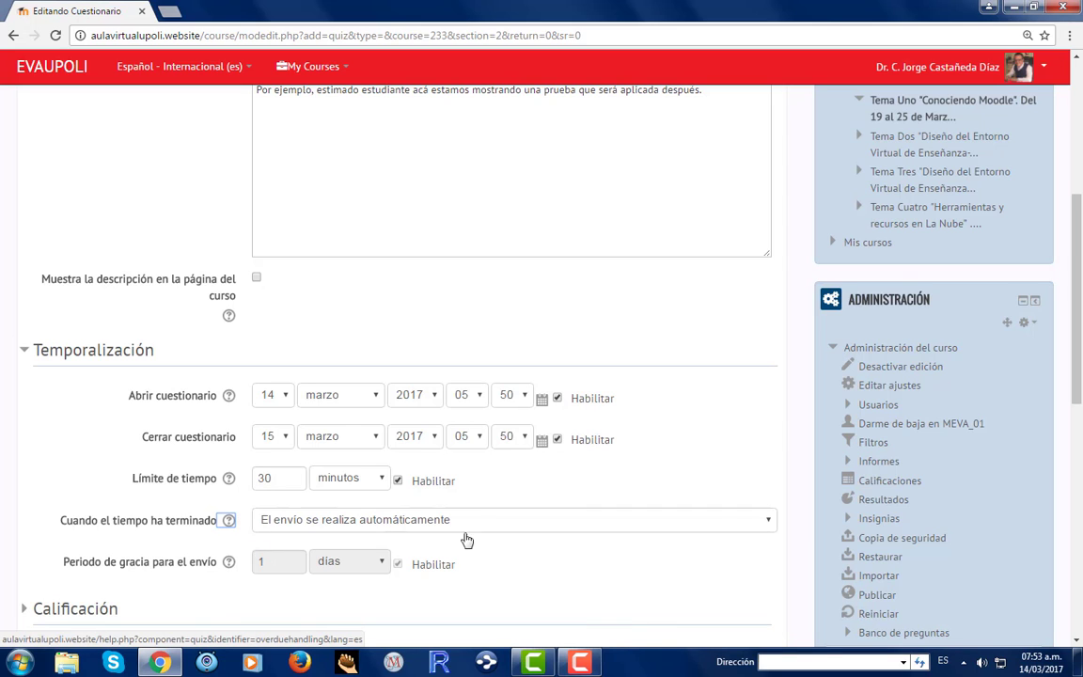
click(760, 522)
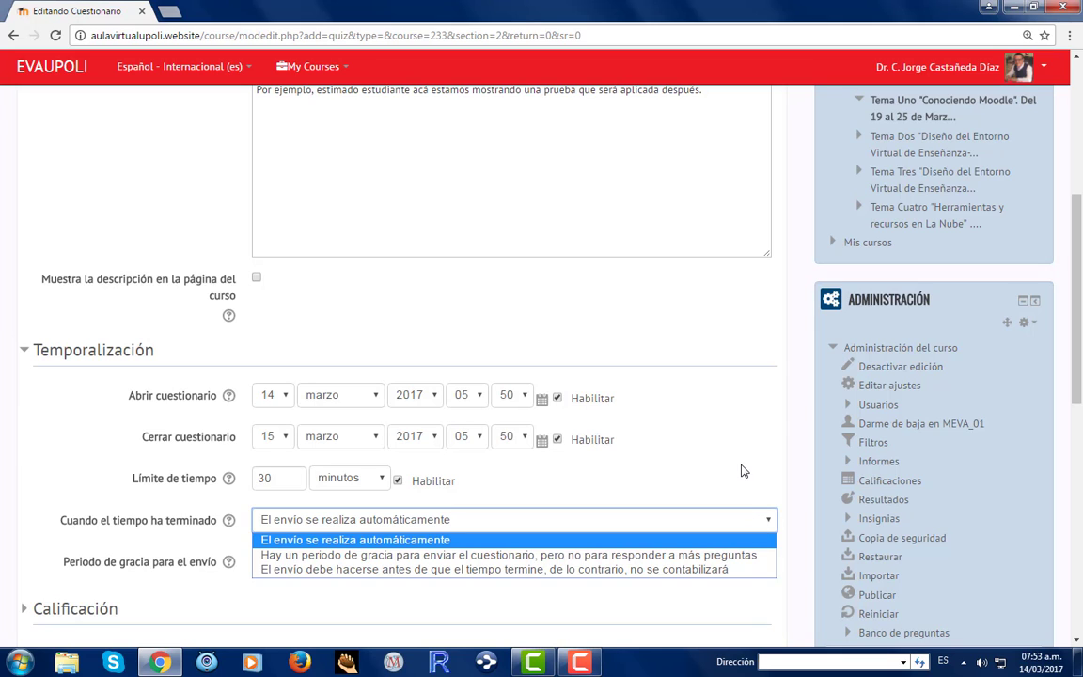
click(739, 505)
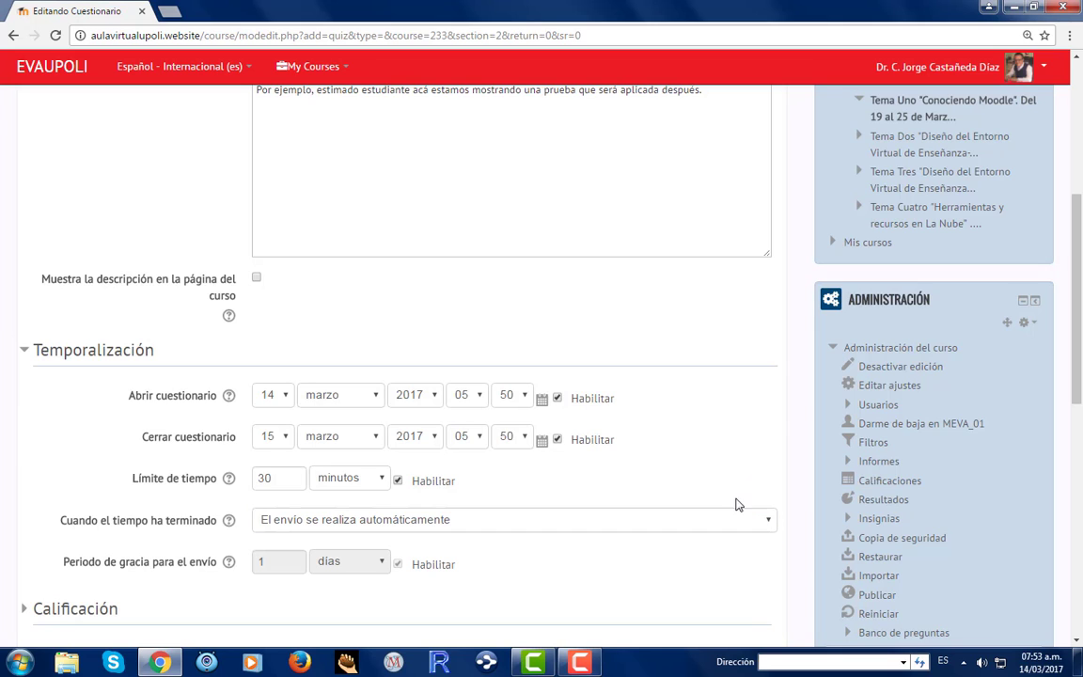
click(229, 568)
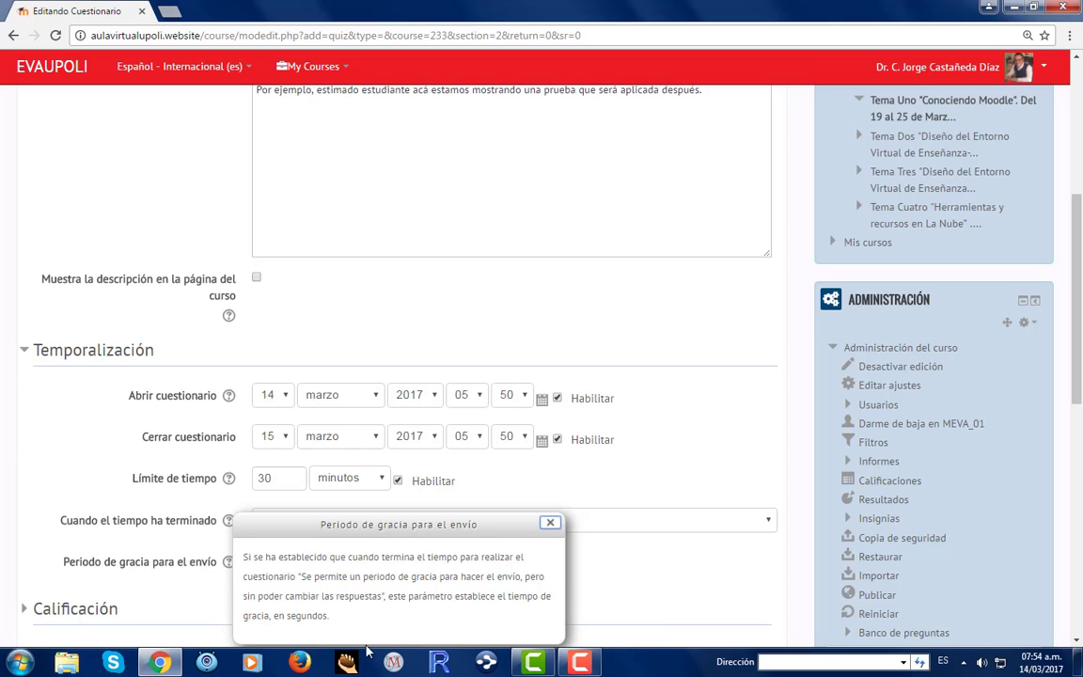
click(550, 523)
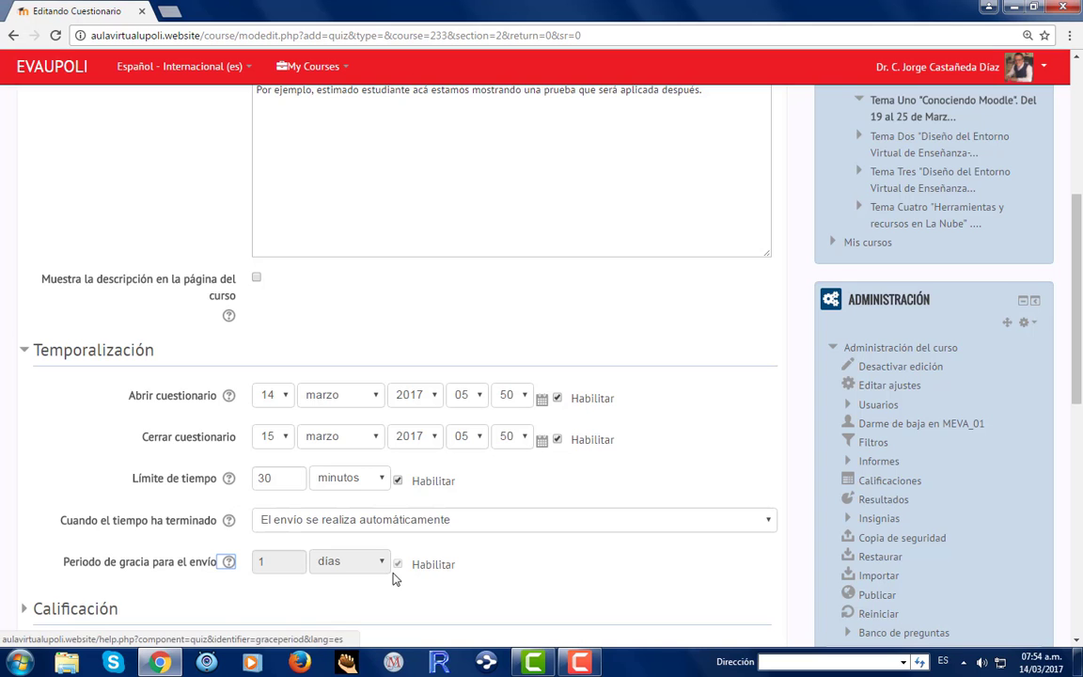
scroll(139, 567, down, 2)
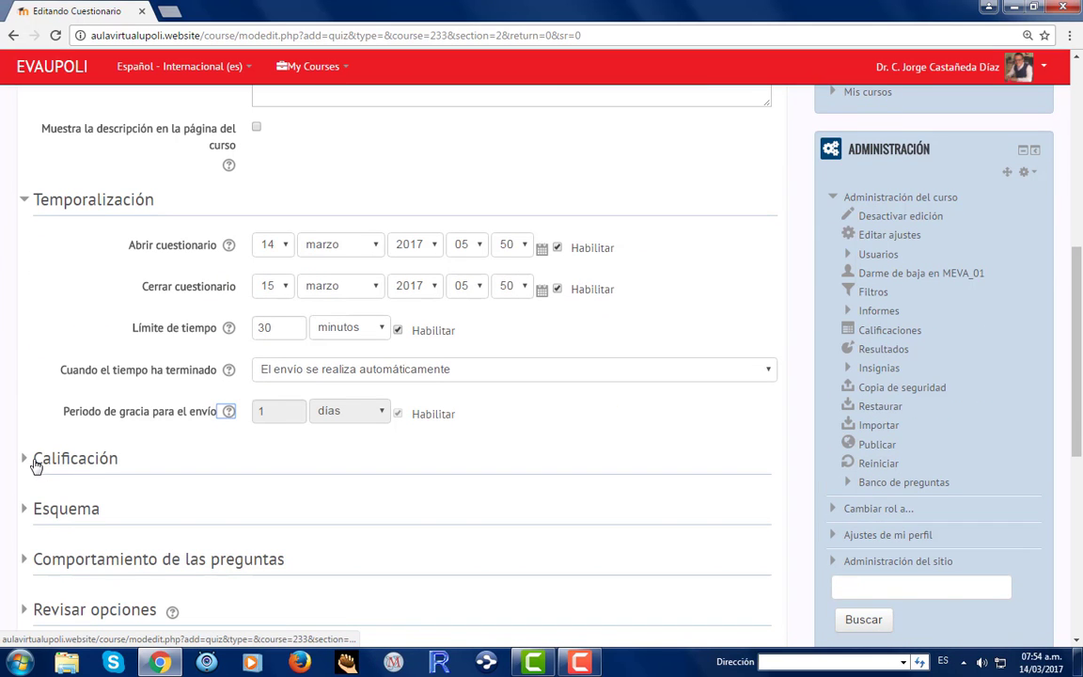
Expand the Calificación settings and set the allowed attempts, Intentos permitidos, to 2.
click(33, 465)
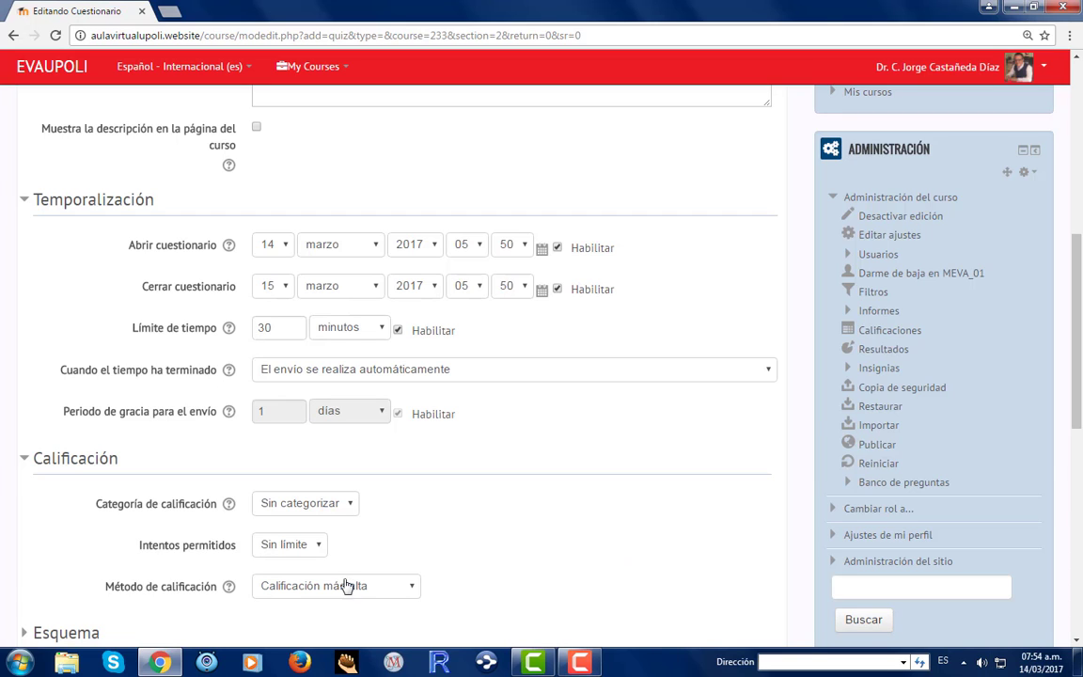
click(319, 548)
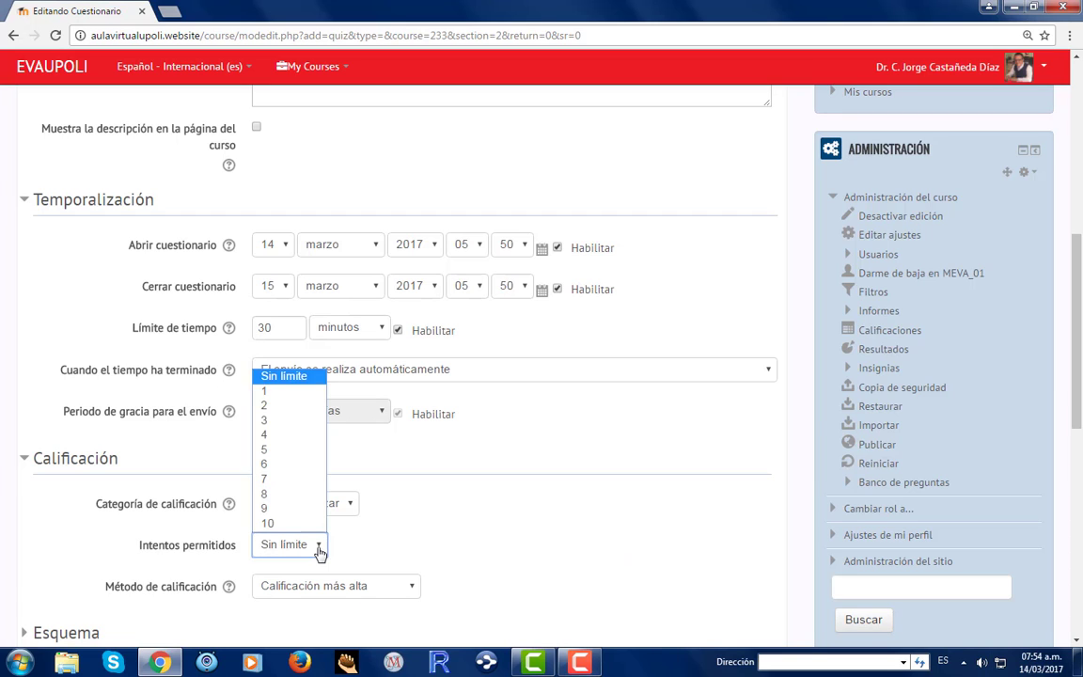
click(264, 406)
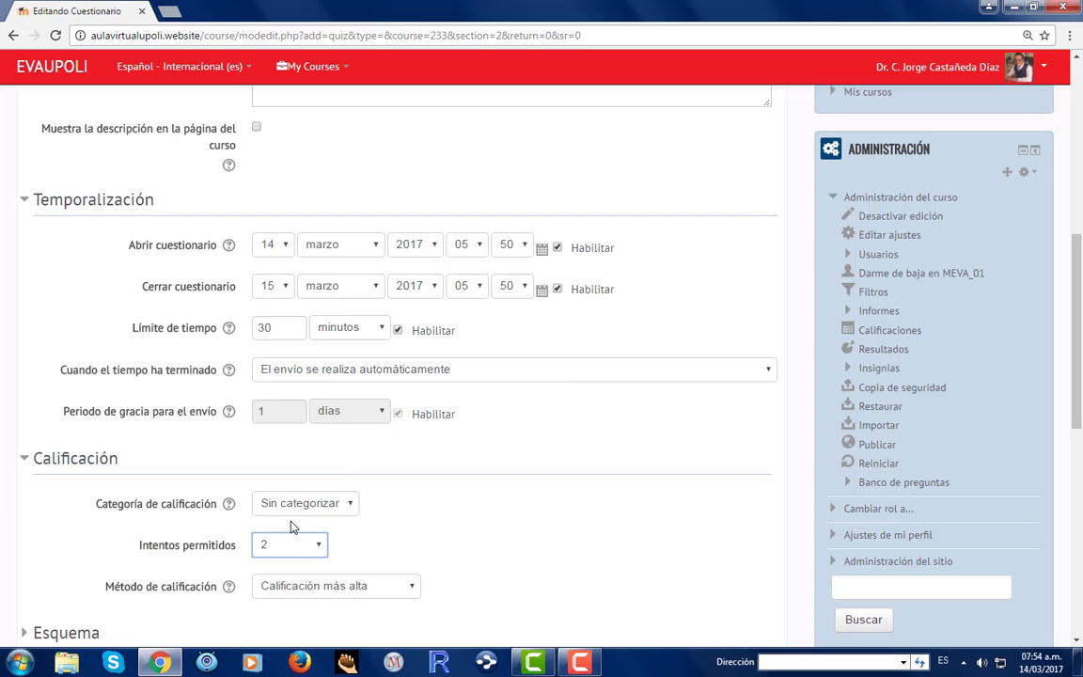
Review the Categoría de calificación options, plus the options and help text for Método de calificación.
click(349, 507)
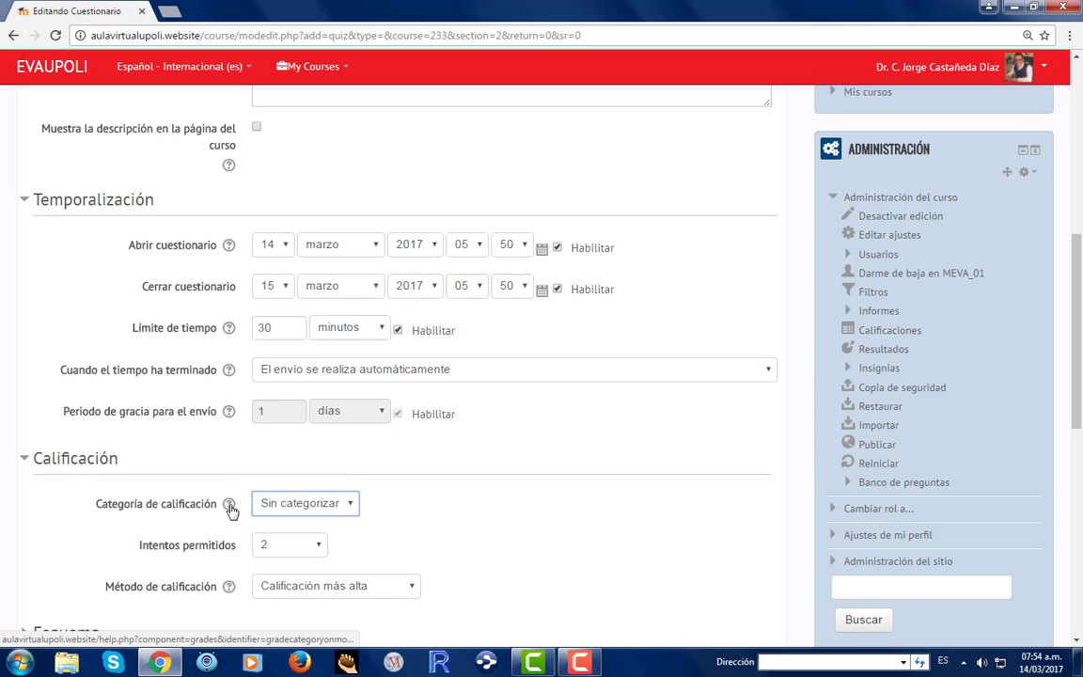
scroll(191, 564, down, 1)
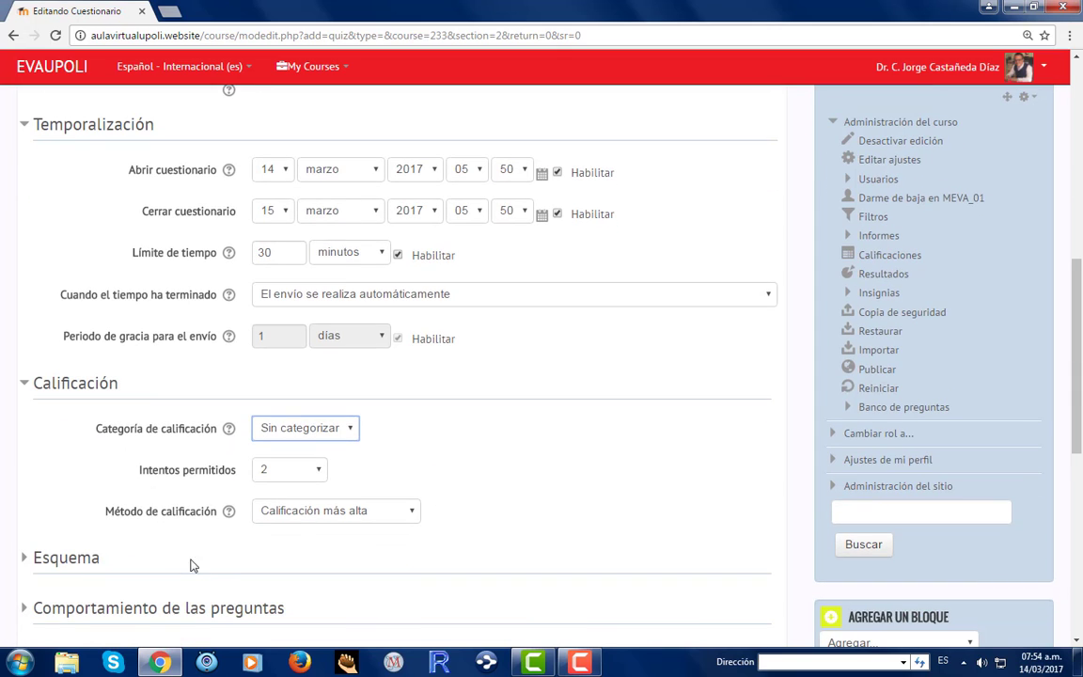
click(415, 521)
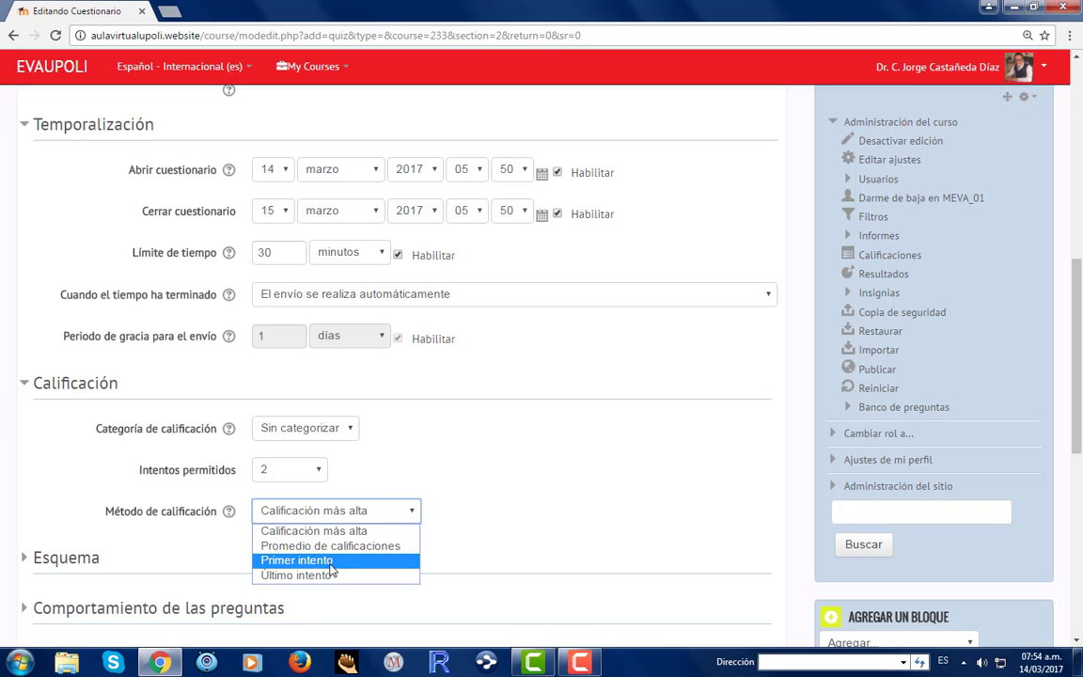
click(230, 514)
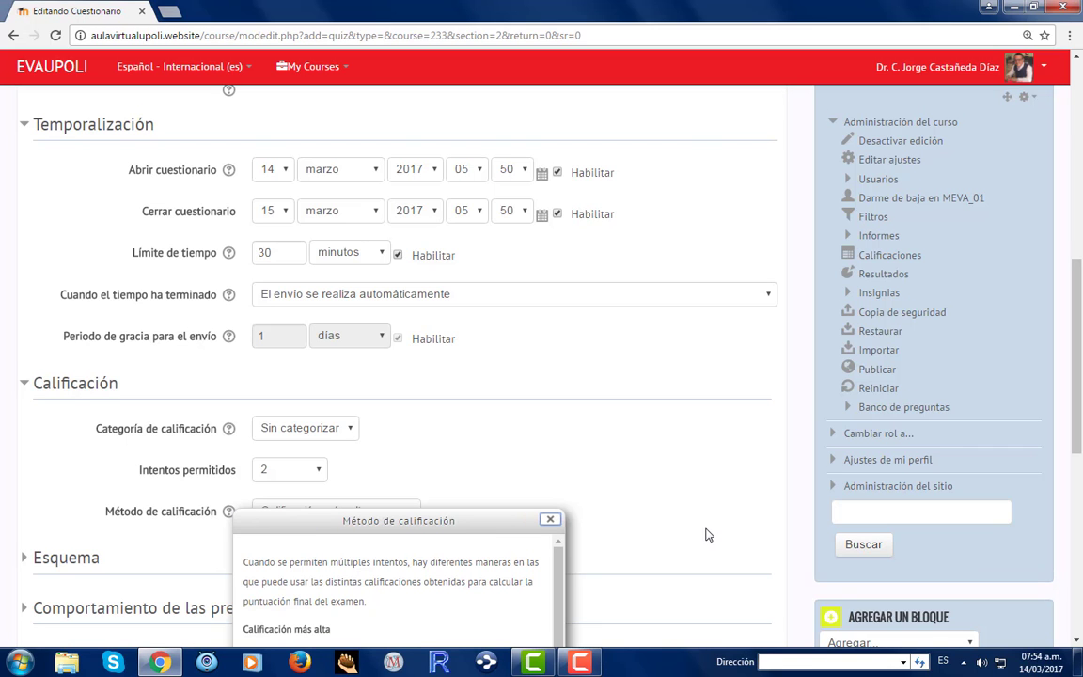
scroll(709, 535, down, 2)
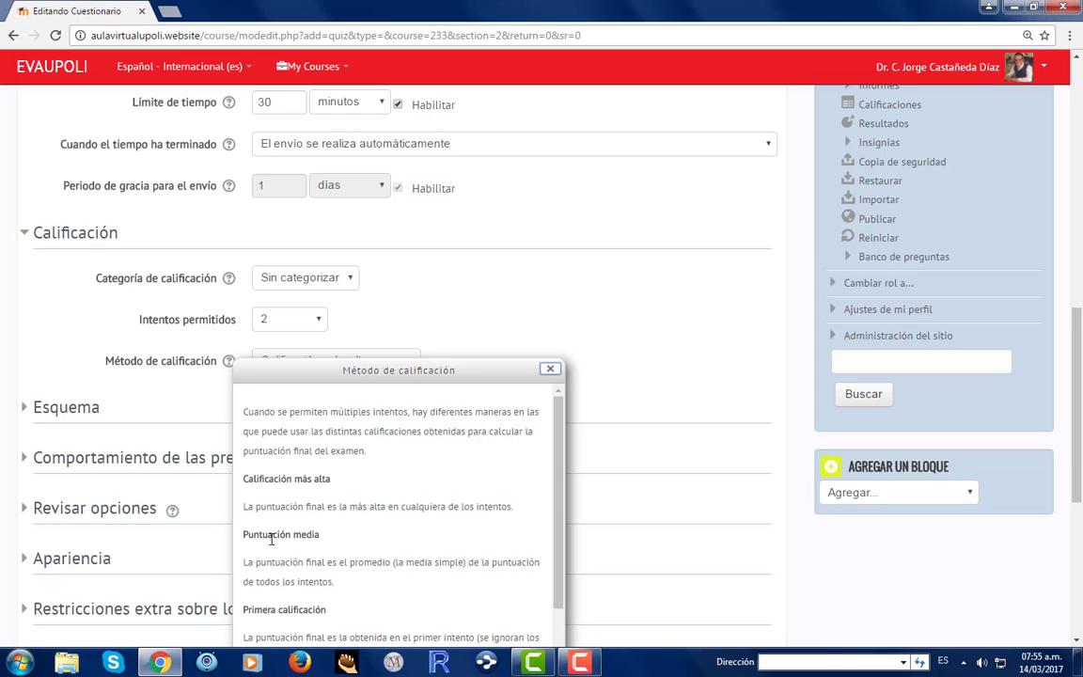
scroll(274, 538, up, 1)
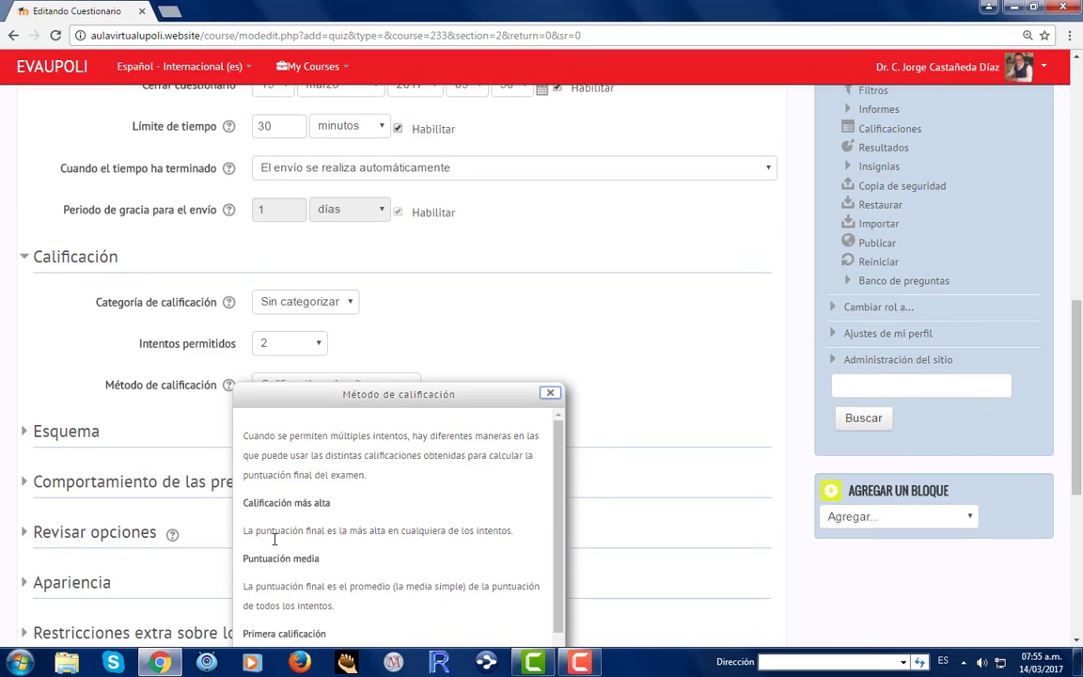
scroll(500, 517, down, 1)
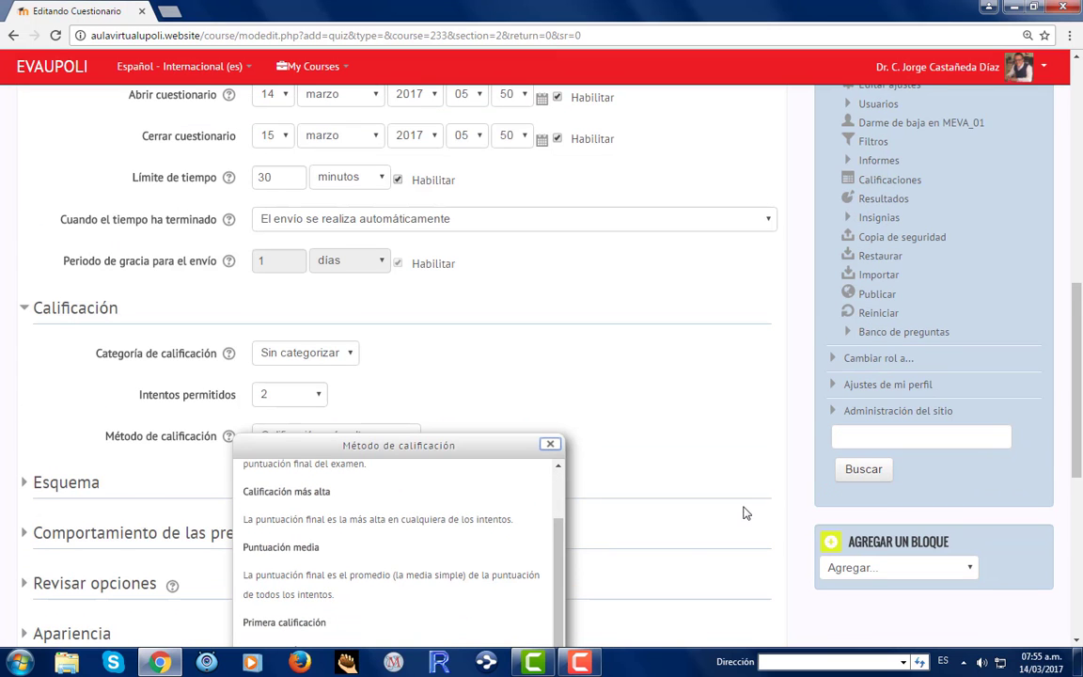
scroll(742, 512, down, 2)
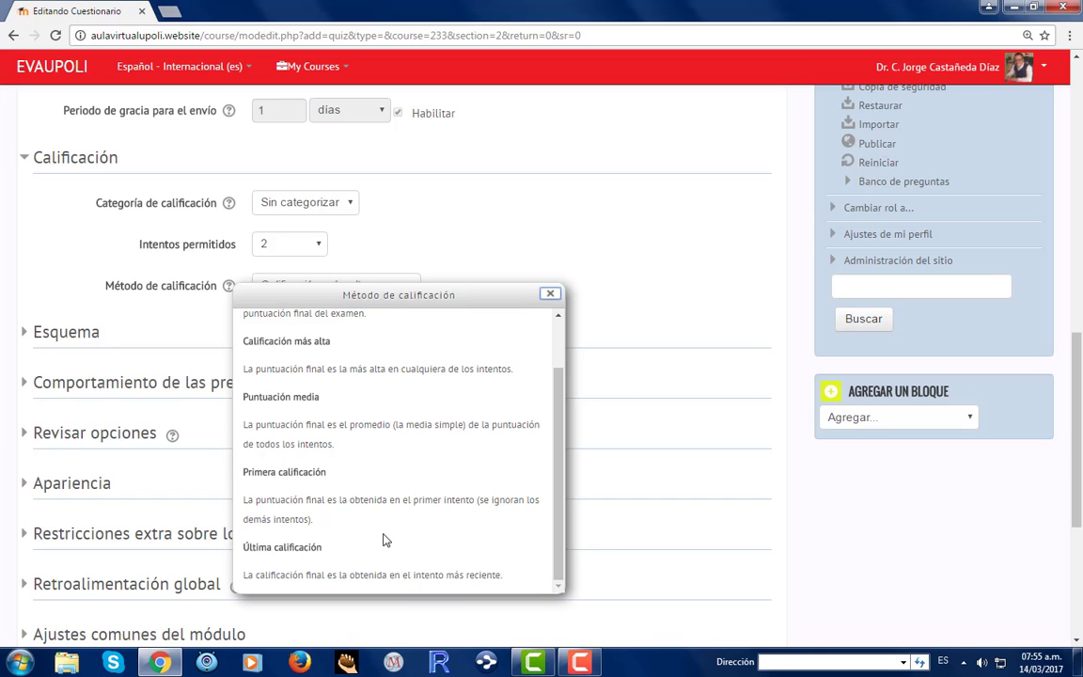
click(551, 293)
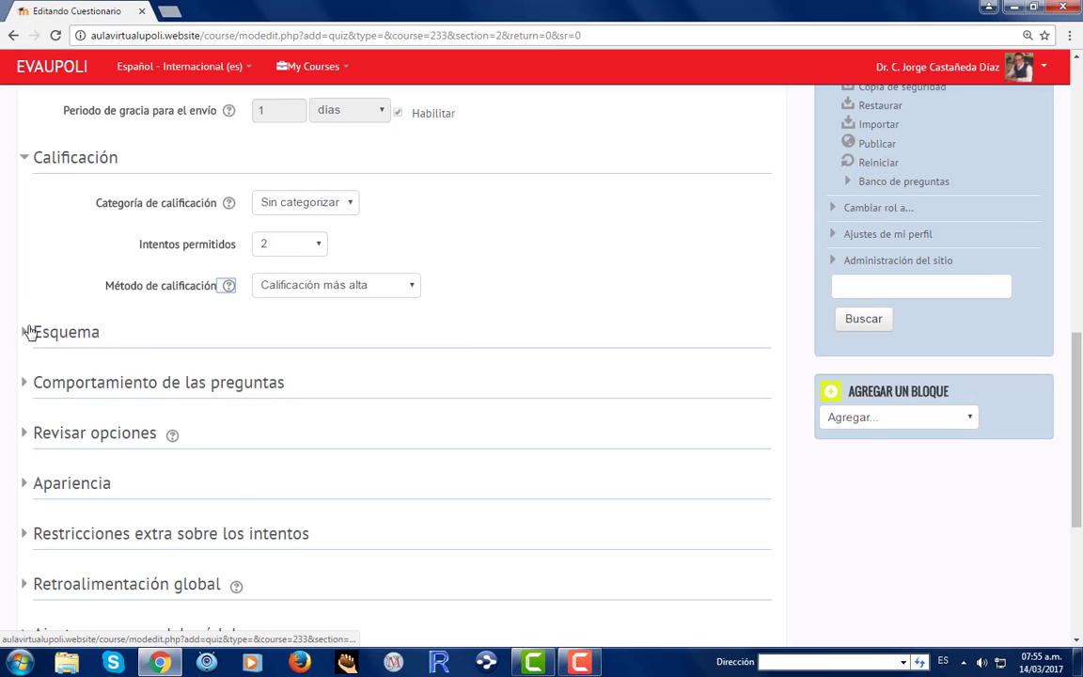
In the Esquema settings, set Orden de las preguntas to "Presentadas al azar" and Página nueva to "Cada 4 preguntas".
click(25, 334)
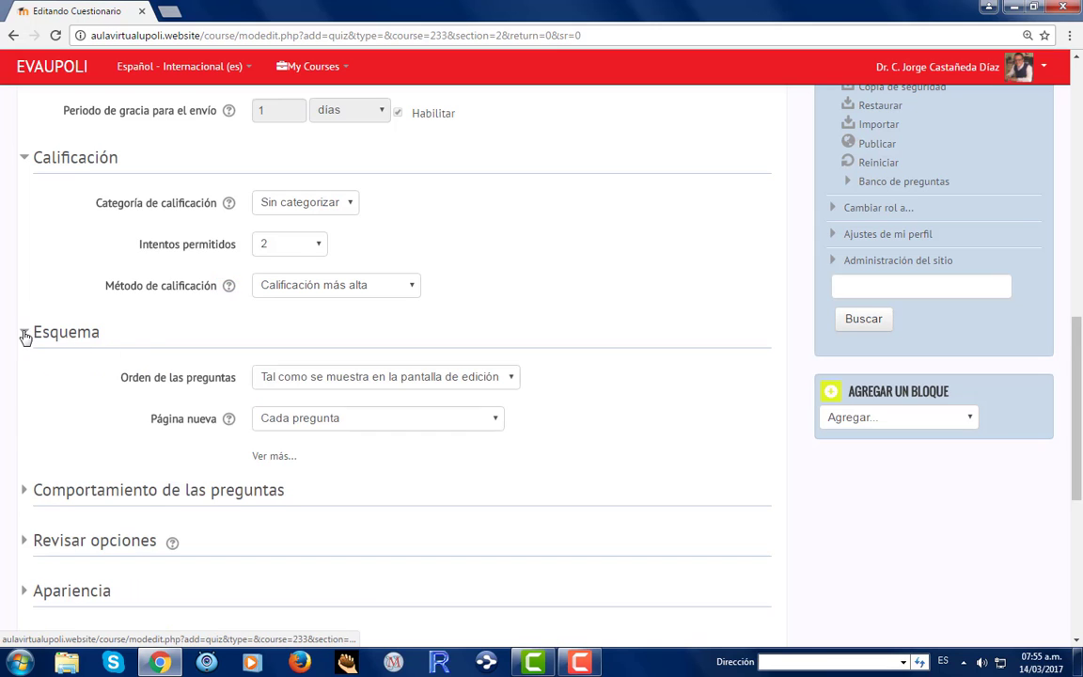
click(506, 380)
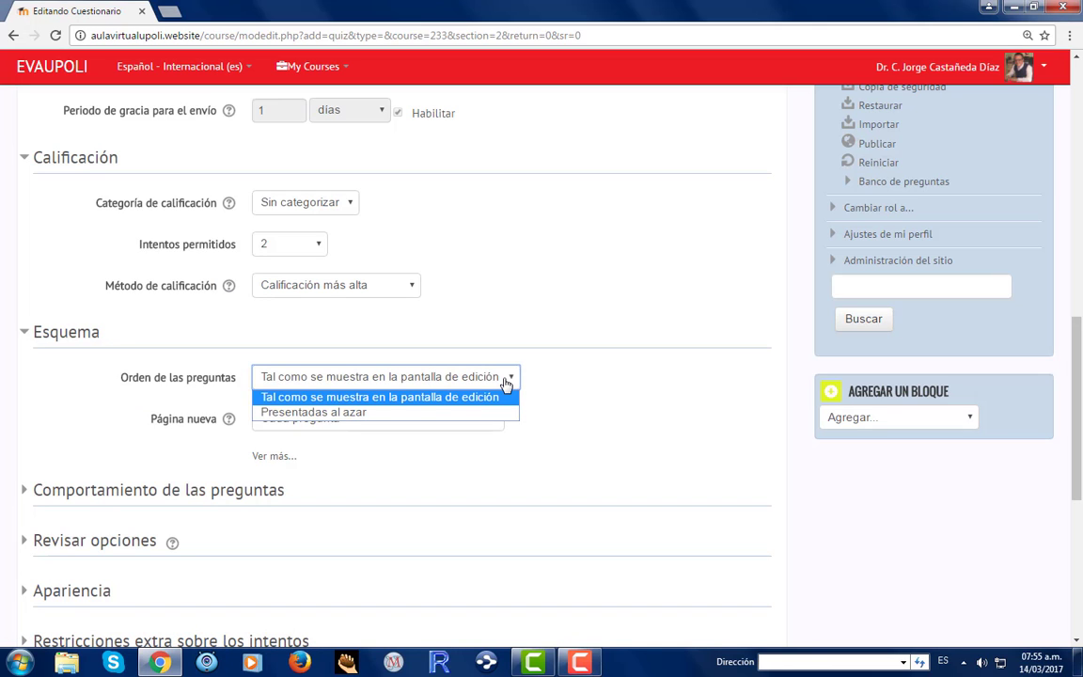
click(451, 413)
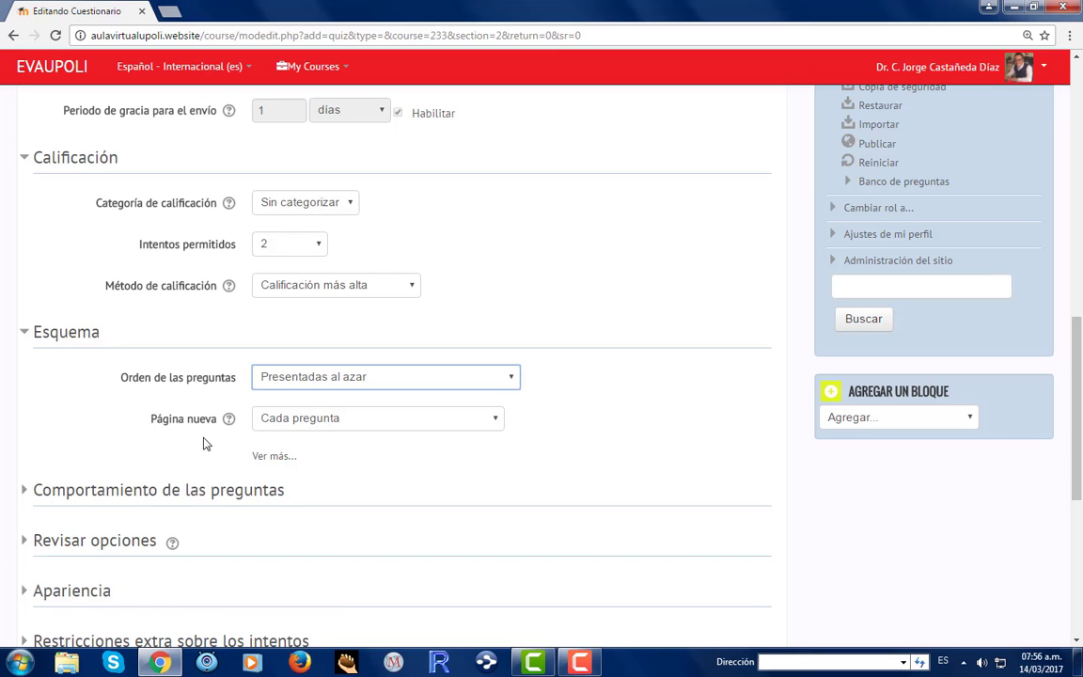
click(496, 419)
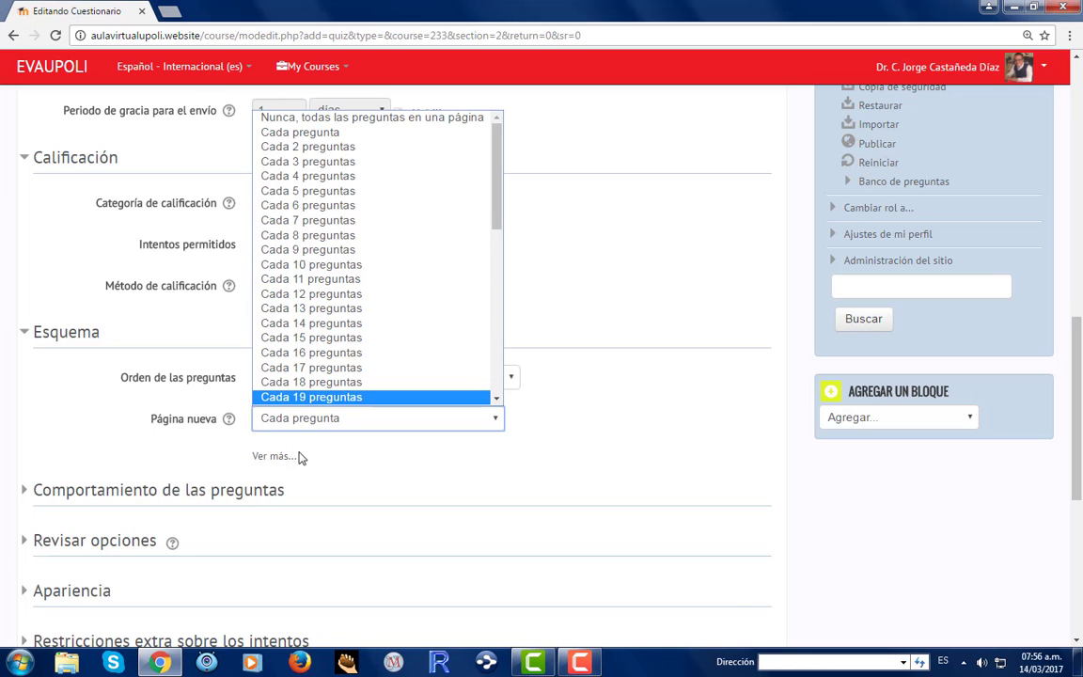
click(293, 176)
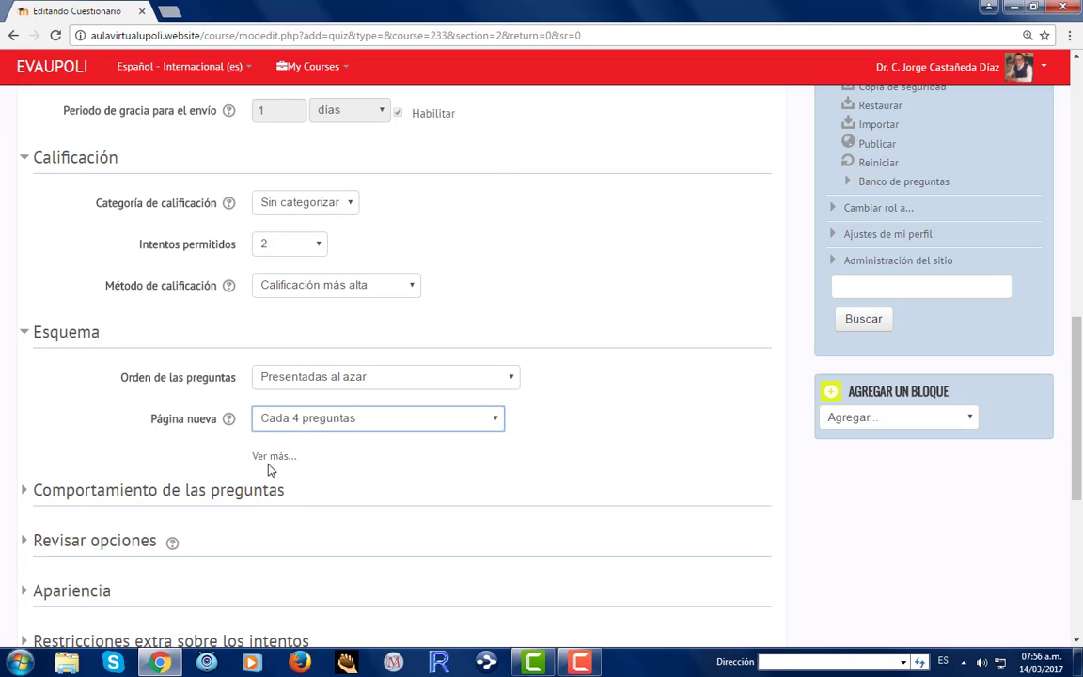
Reveal the additional Esquema settings and review the options for Método de navegación.
click(268, 458)
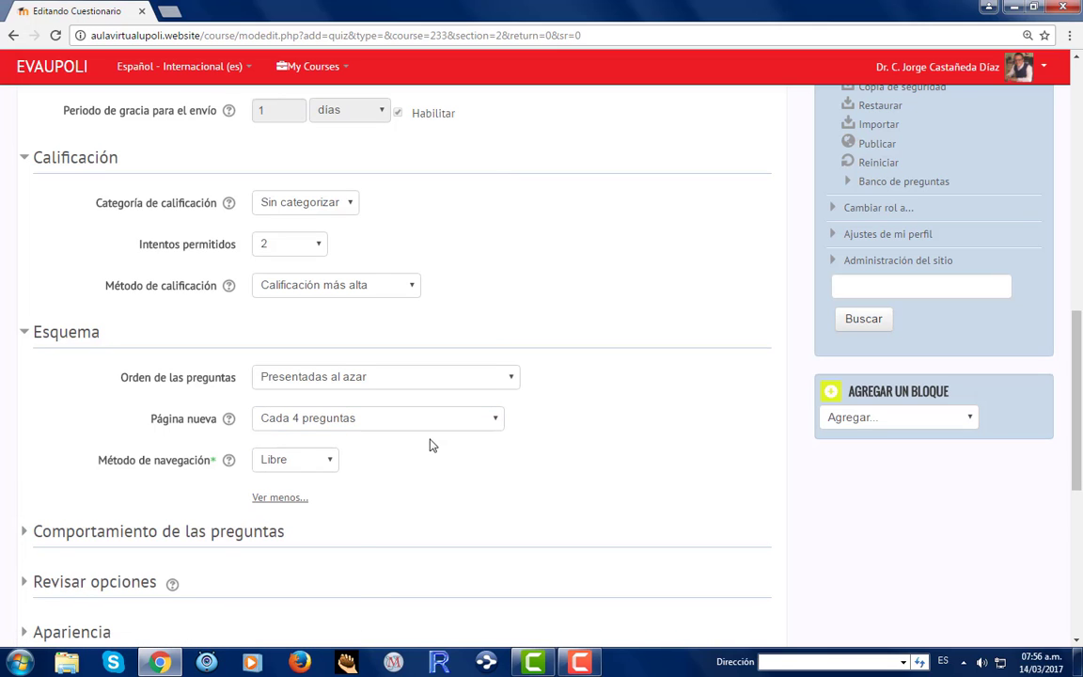
click(329, 464)
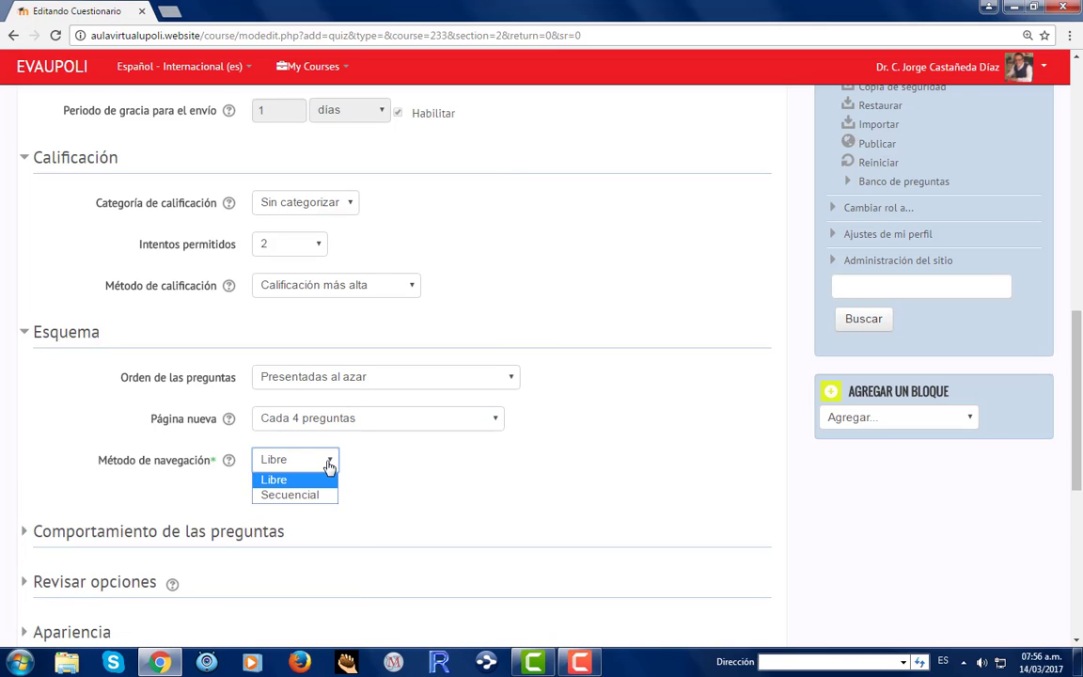
click(329, 465)
scroll(39, 450, down, 1)
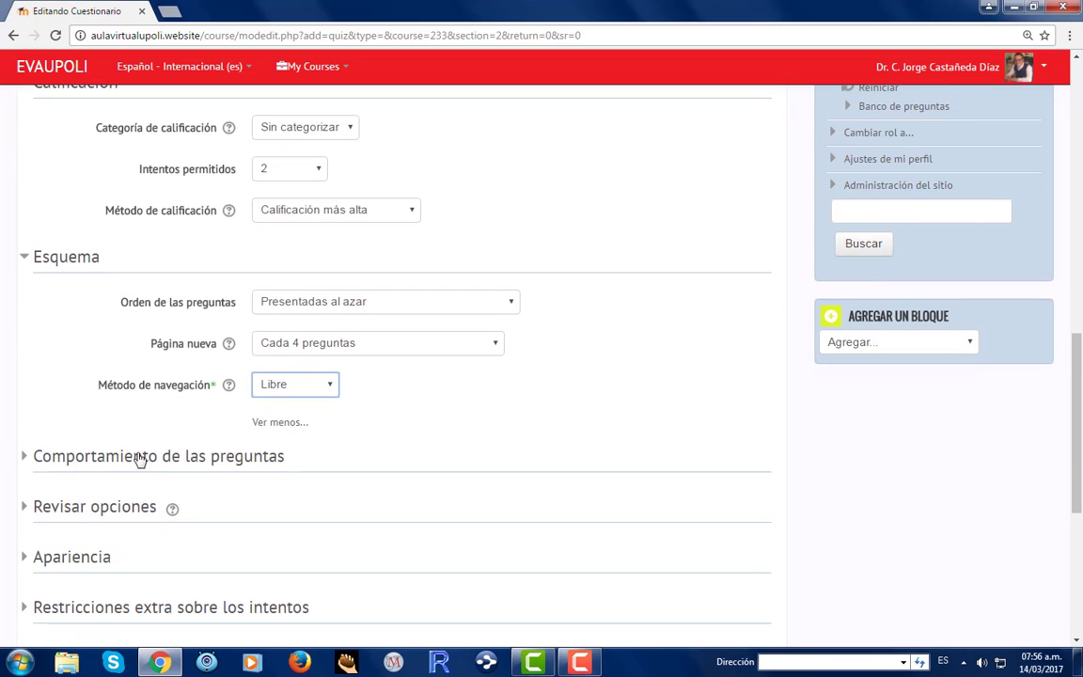
Expand the Comportamiento de las preguntas section and review the options and help for "Ordenar al azar las respuestas".
click(23, 458)
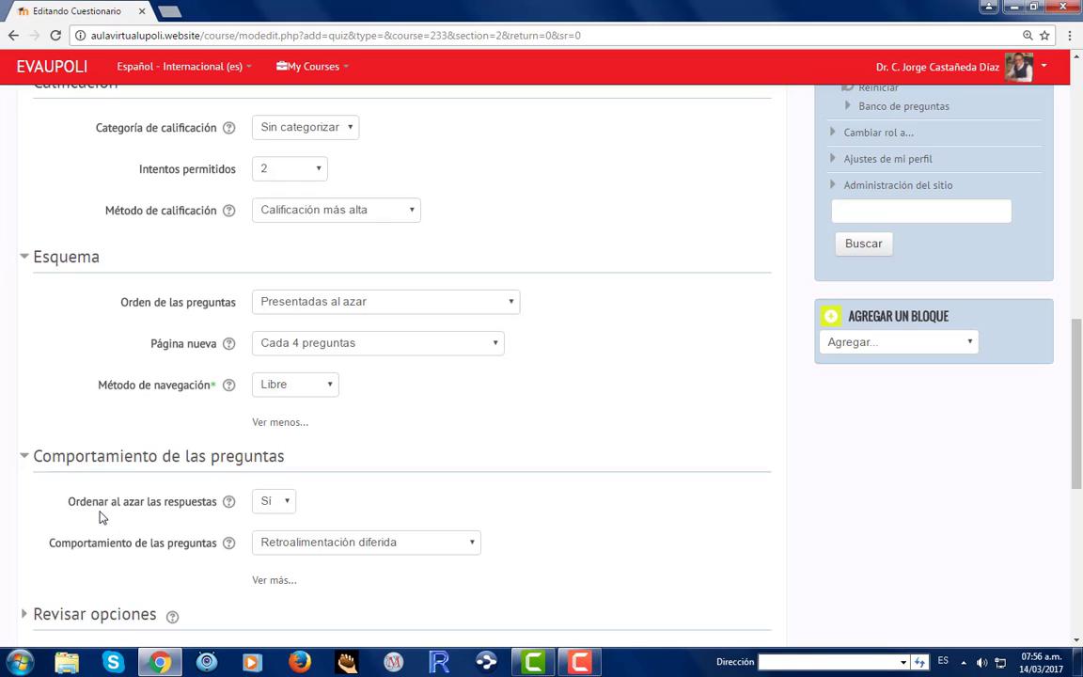
click(291, 510)
click(291, 509)
click(288, 506)
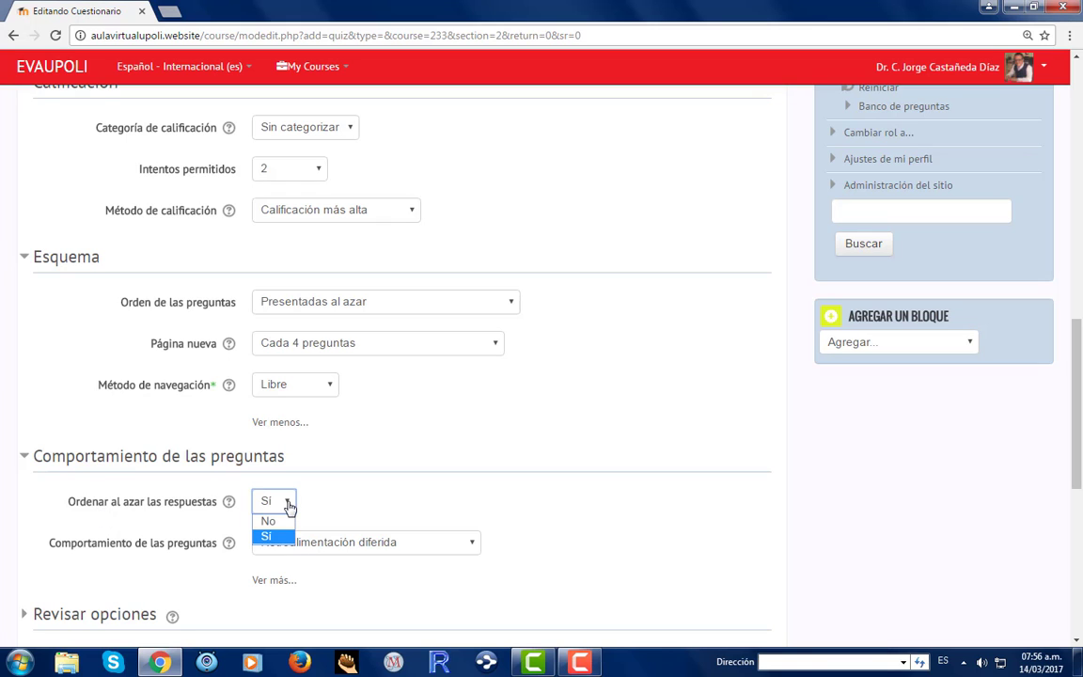
click(228, 503)
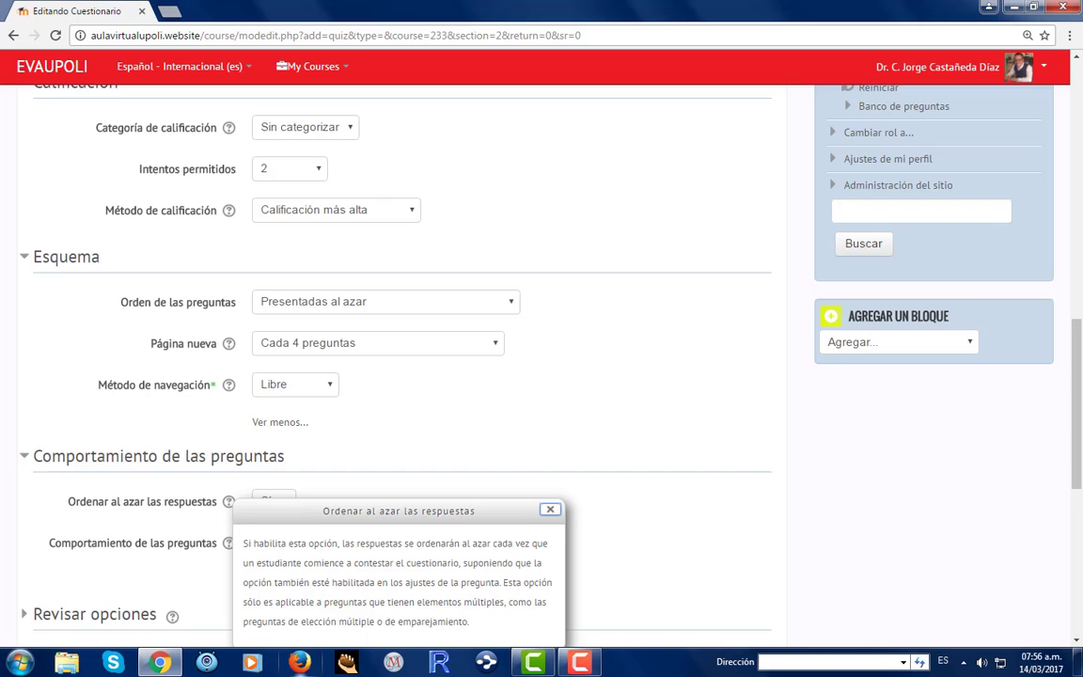
click(551, 512)
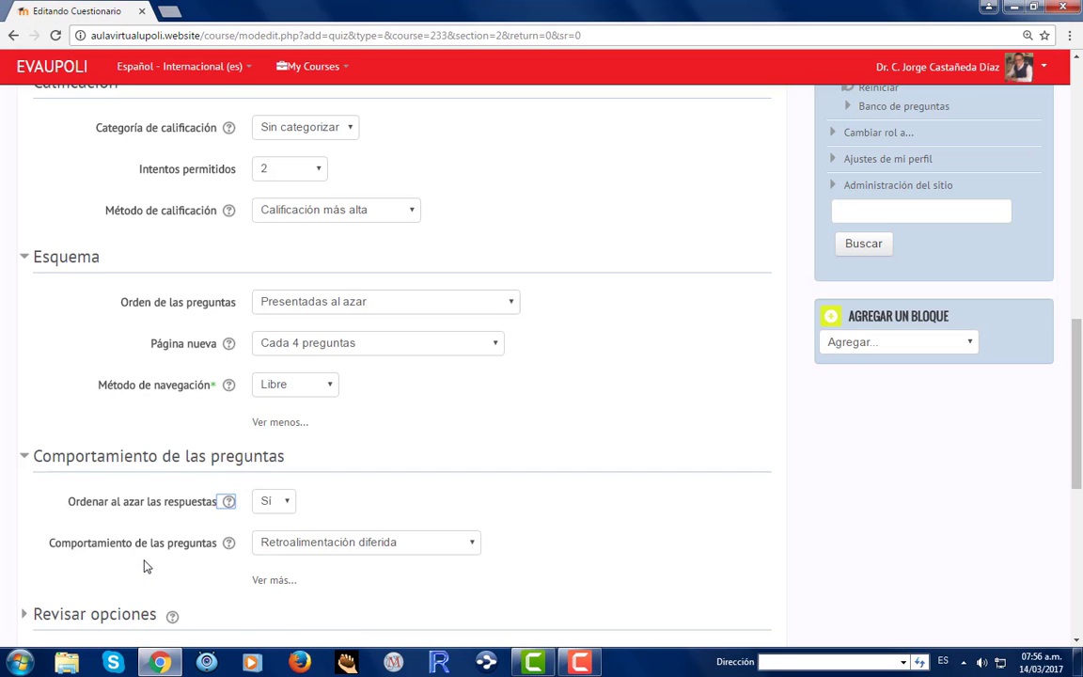
Review the help text and the available modes for the "Comportamiento de las preguntas" setting.
click(229, 545)
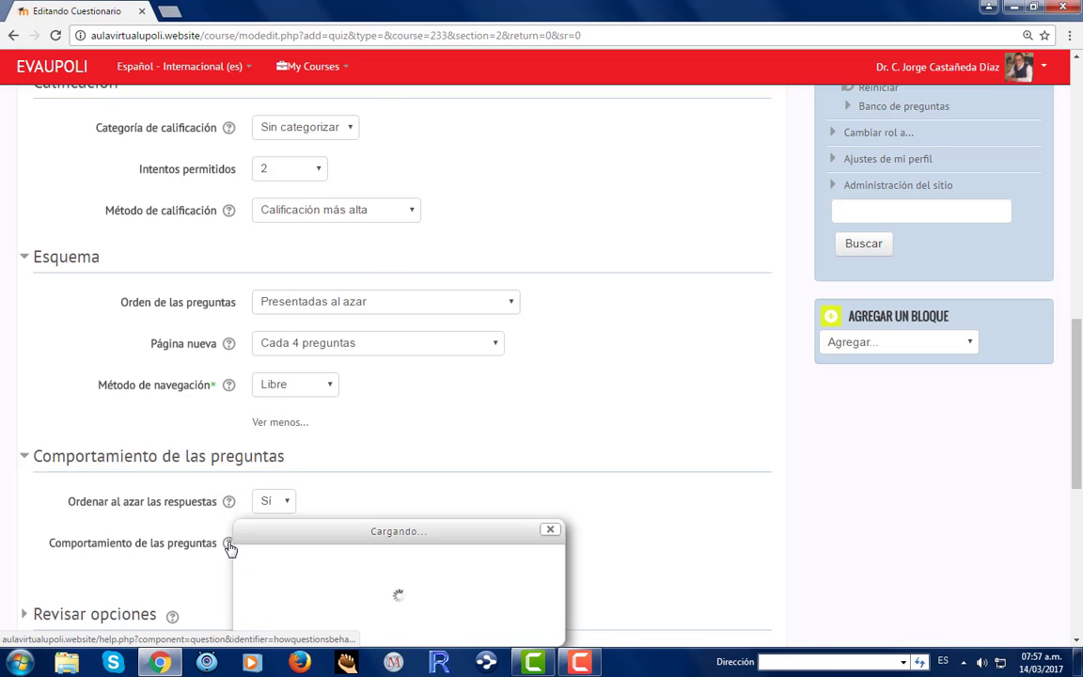
scroll(752, 461, down, 3)
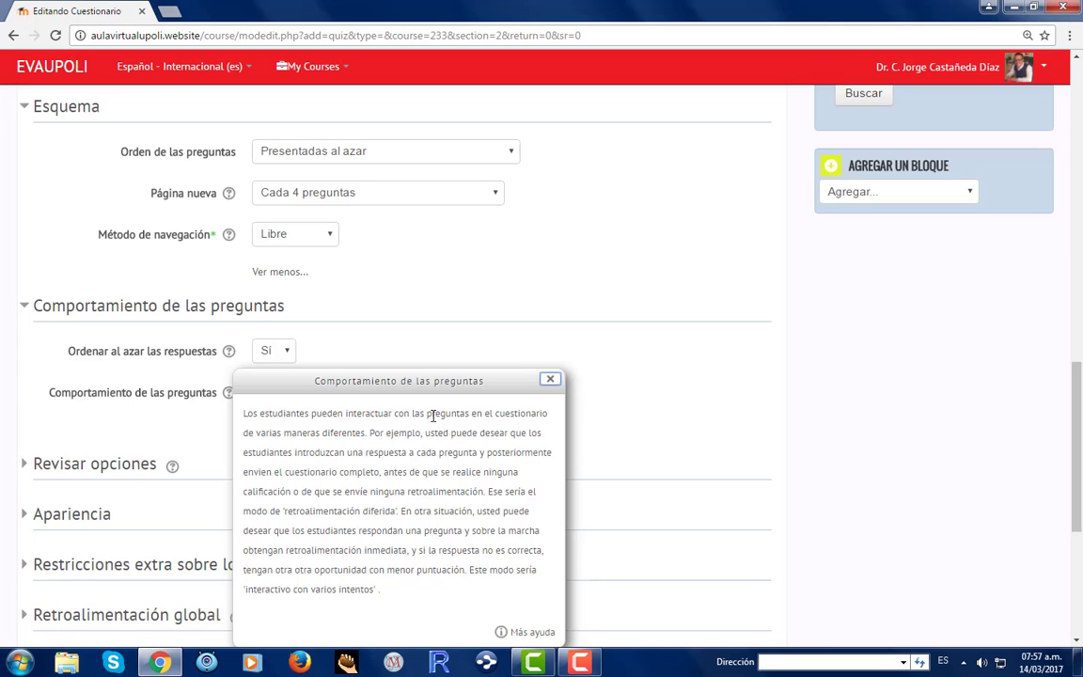
click(551, 380)
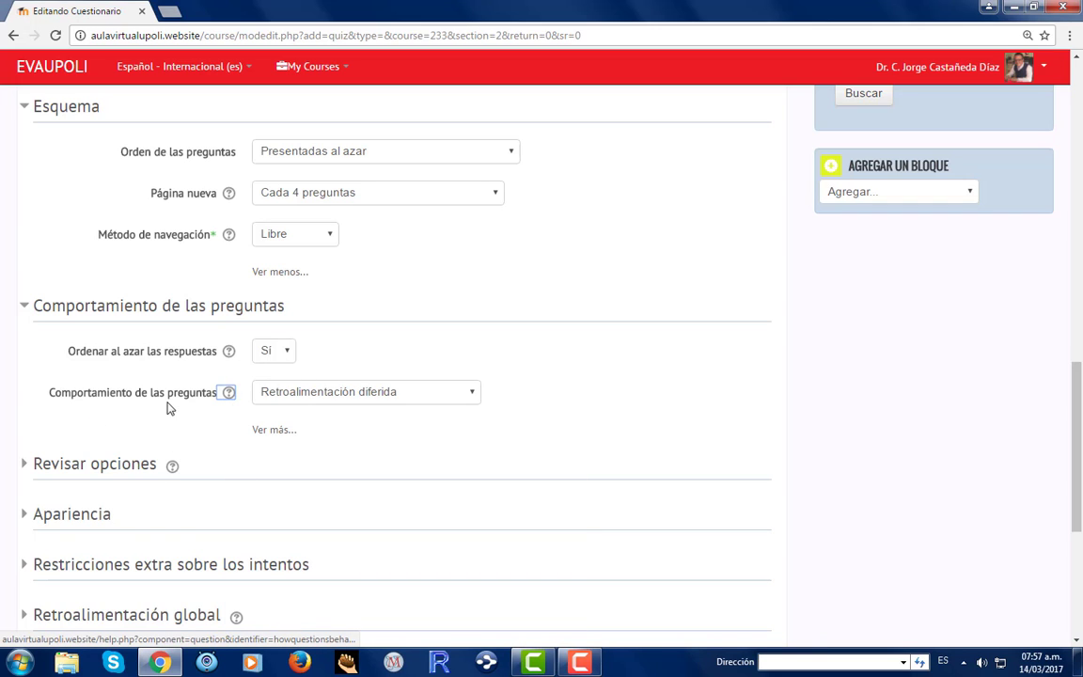
click(474, 394)
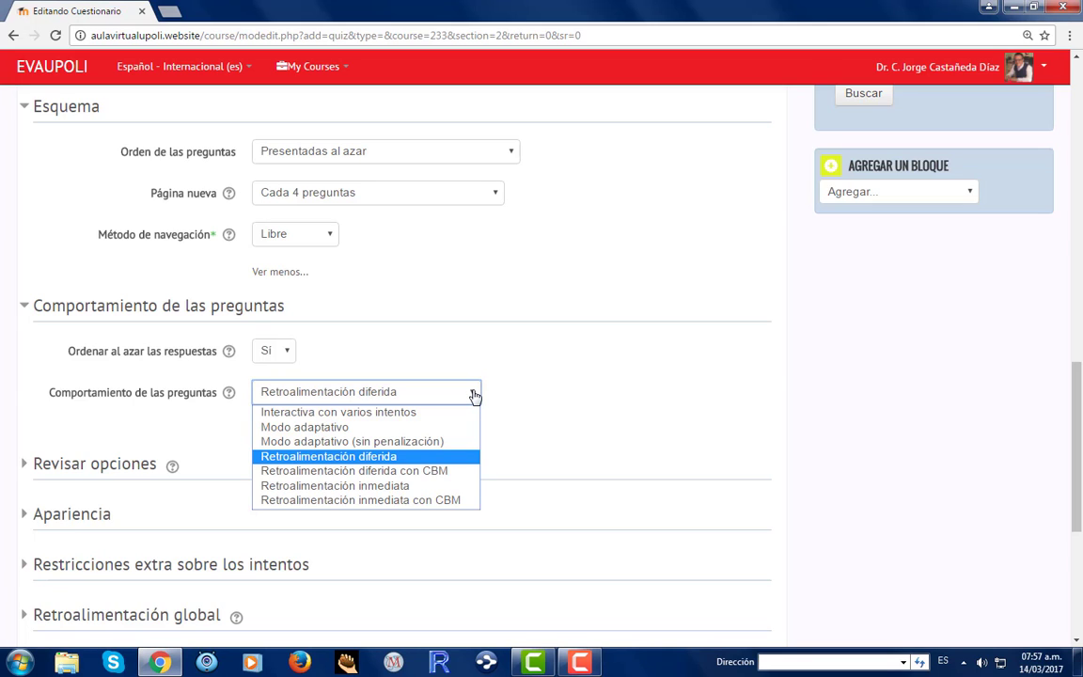
click(474, 394)
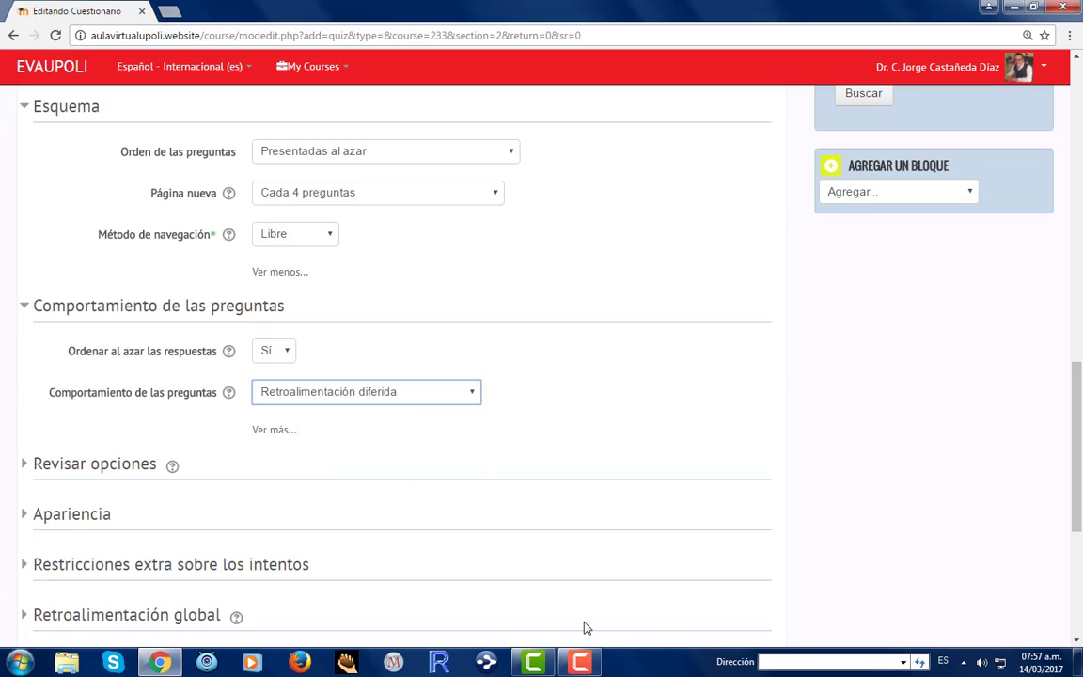
In Revisar opciones, disable everything except El intento and Puntos for "Inmediatamente después de cada intento".
scroll(42, 440, down, 1)
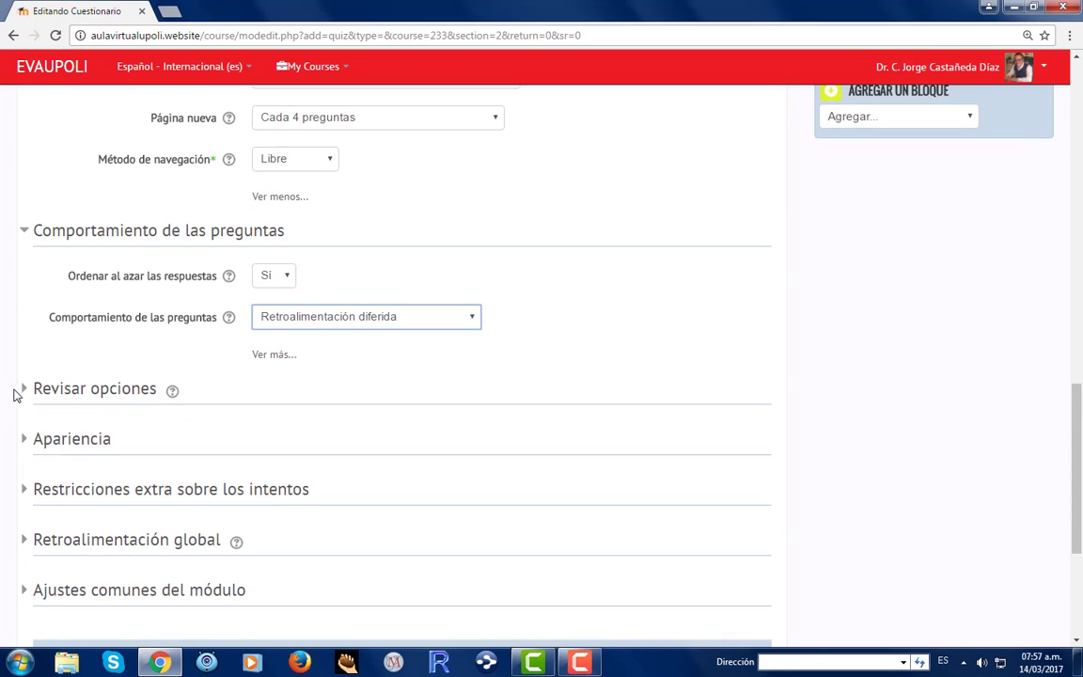
click(22, 391)
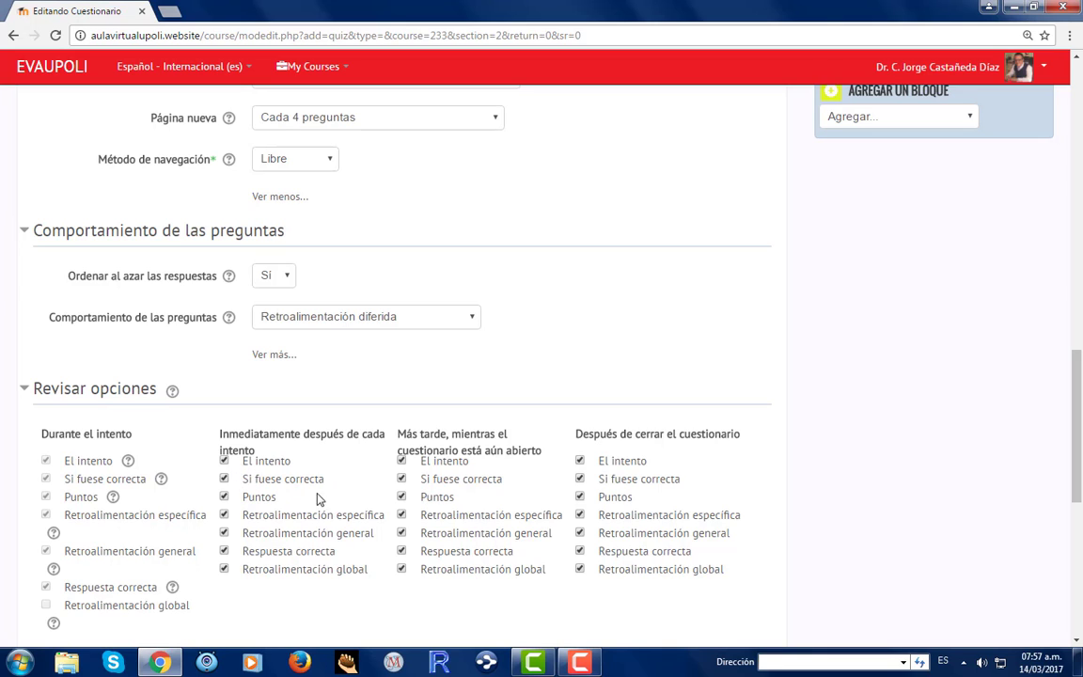
click(223, 480)
click(224, 515)
click(224, 533)
click(224, 551)
click(224, 569)
Disable everything except El intento and Puntos for "Más tarde, mientras el cuestionario está aún abierto".
click(401, 478)
click(401, 515)
click(401, 532)
click(402, 569)
Expand the Apariencia section and set "Mostrar la imagen del usuario" to "Imagen pequeña".
scroll(718, 327, down, 2)
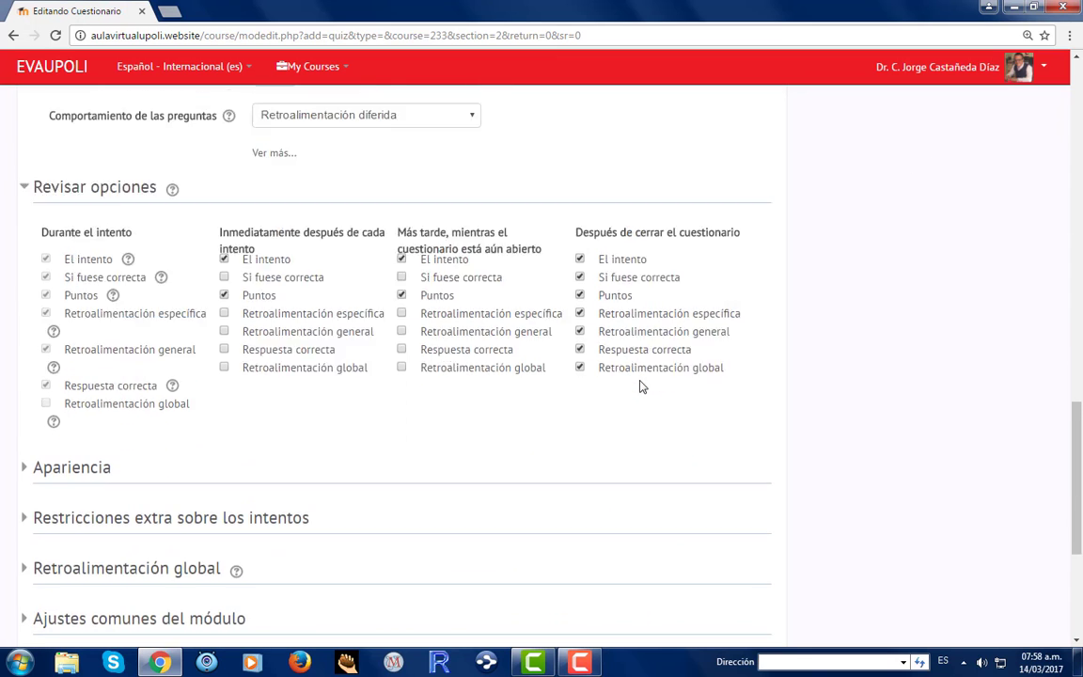
scroll(640, 387, down, 2)
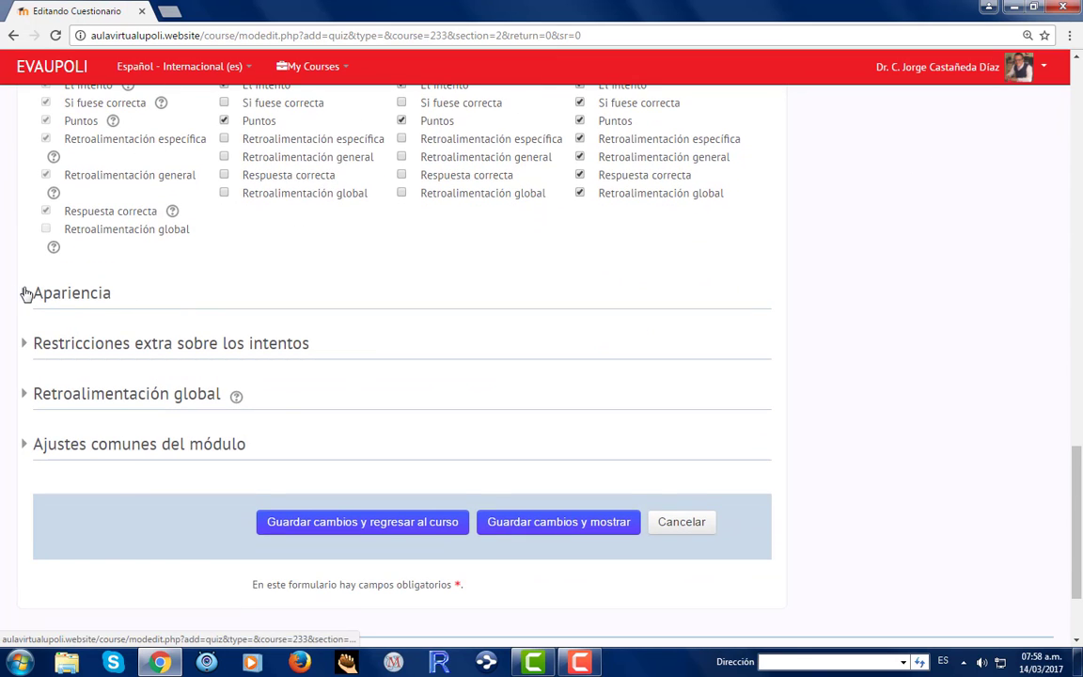
click(27, 295)
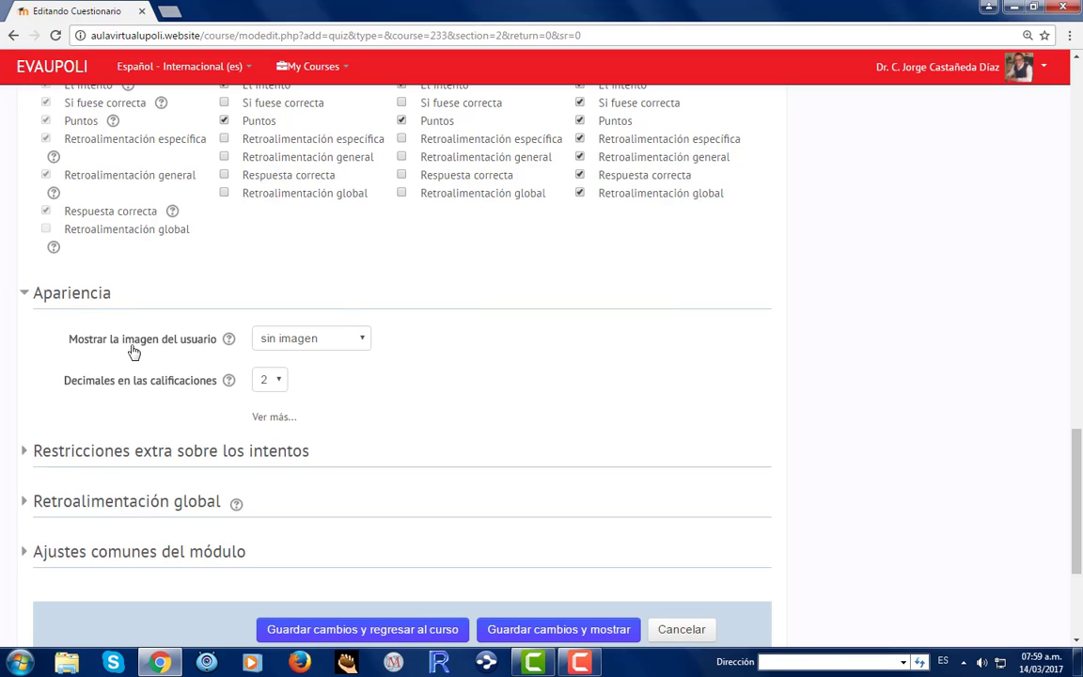
click(367, 338)
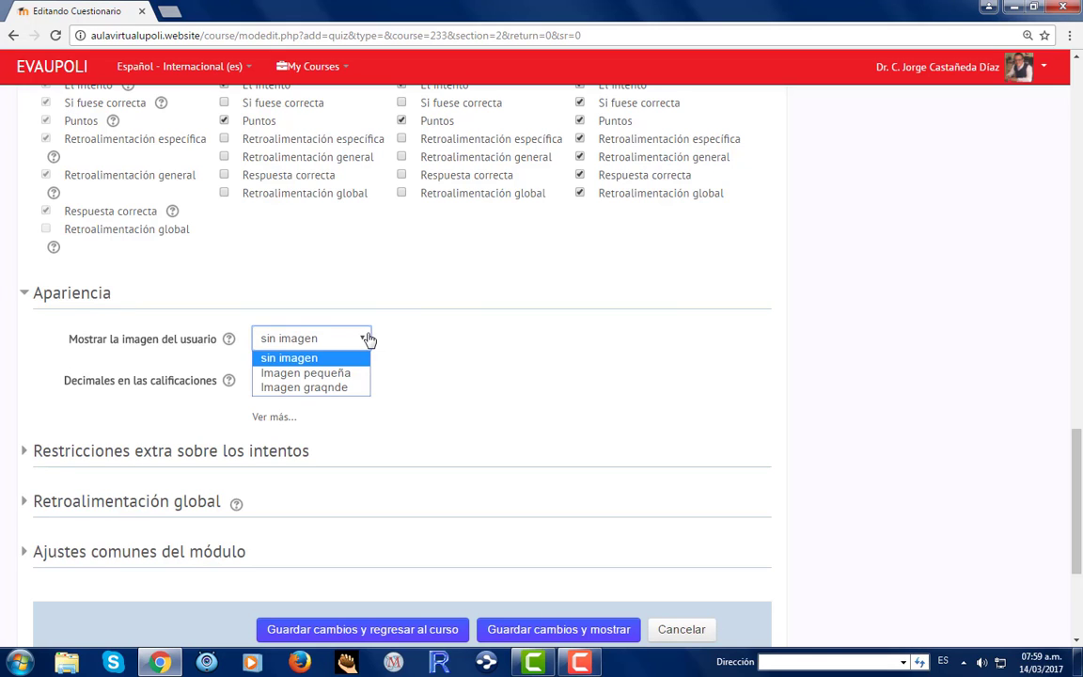
click(343, 374)
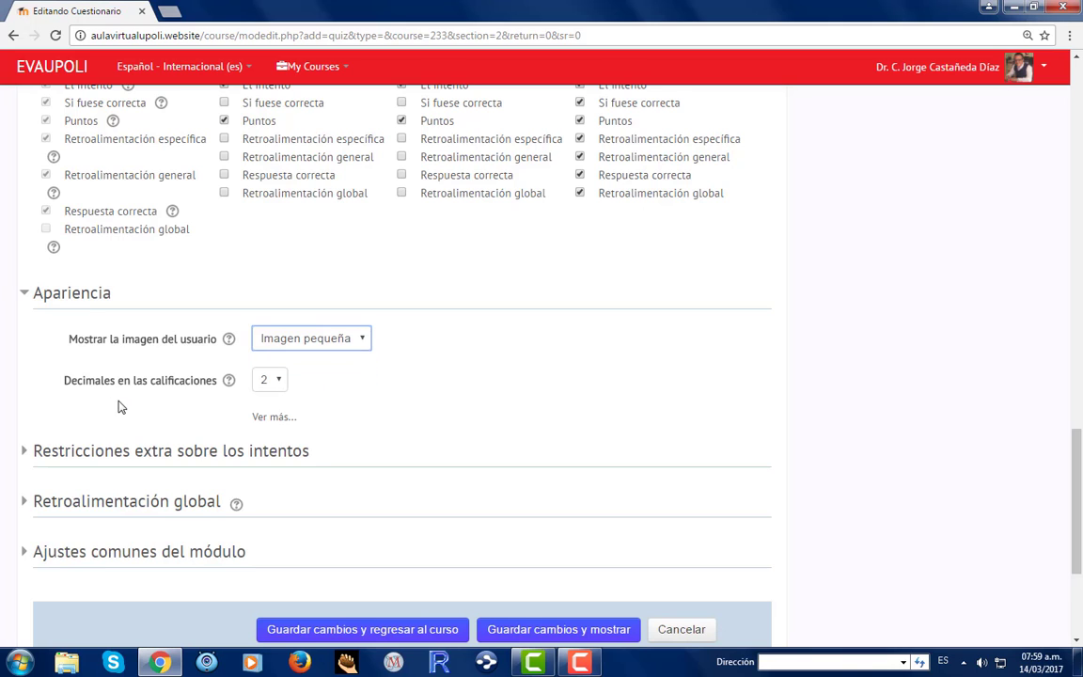
Read the help for "Decimales en las calificaciones" and reveal the additional Apariencia settings.
click(228, 381)
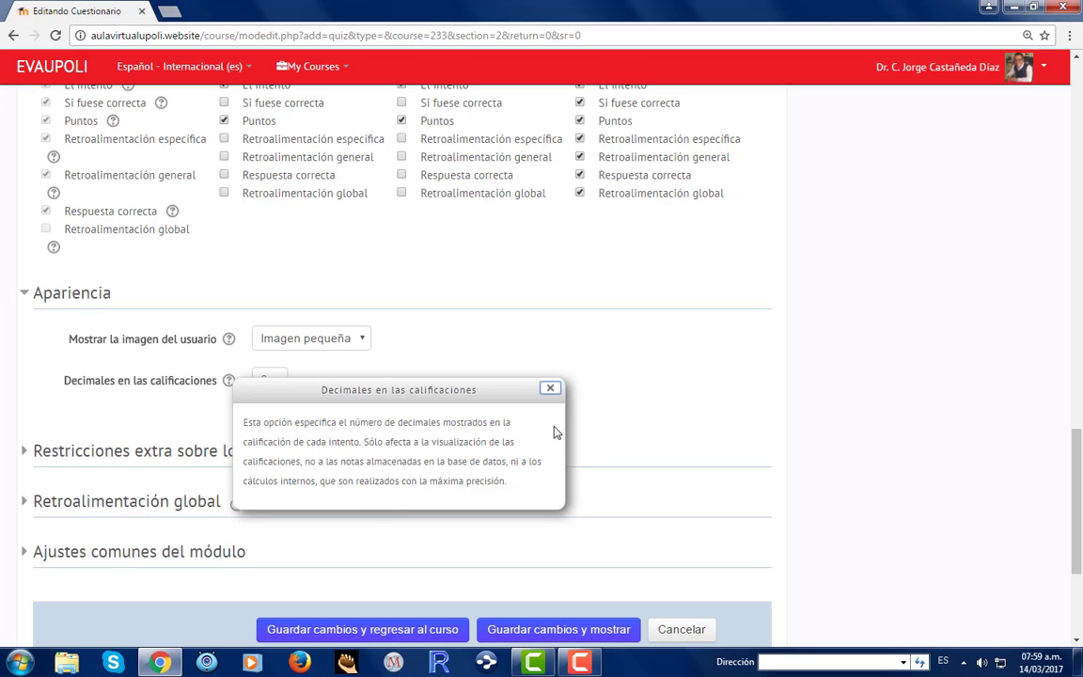
click(553, 389)
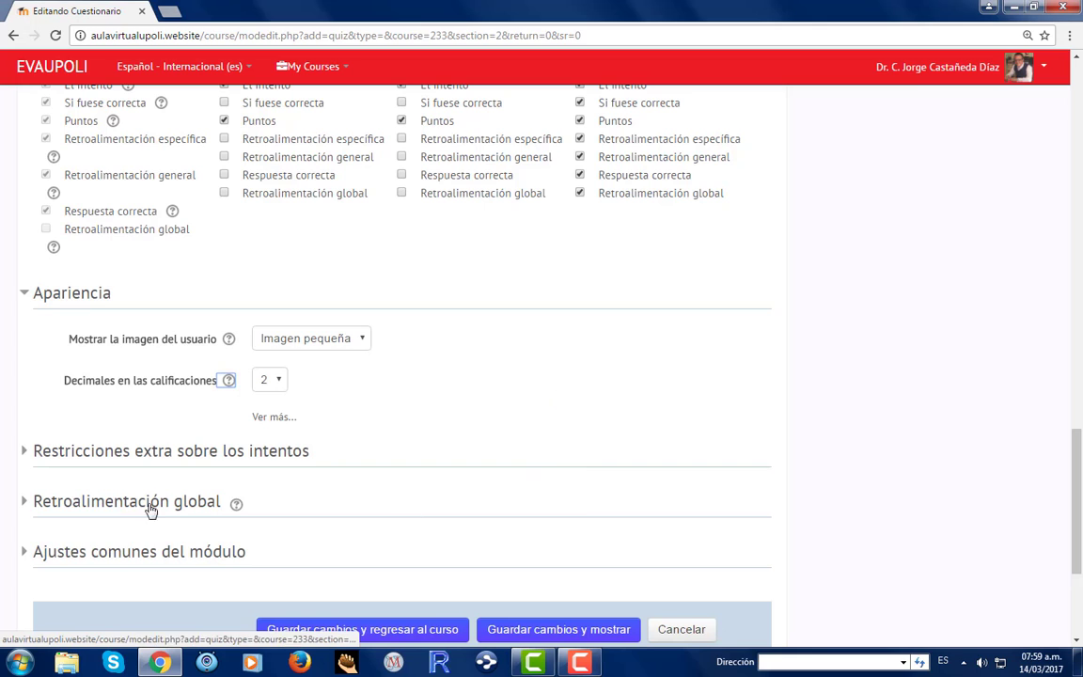
click(273, 417)
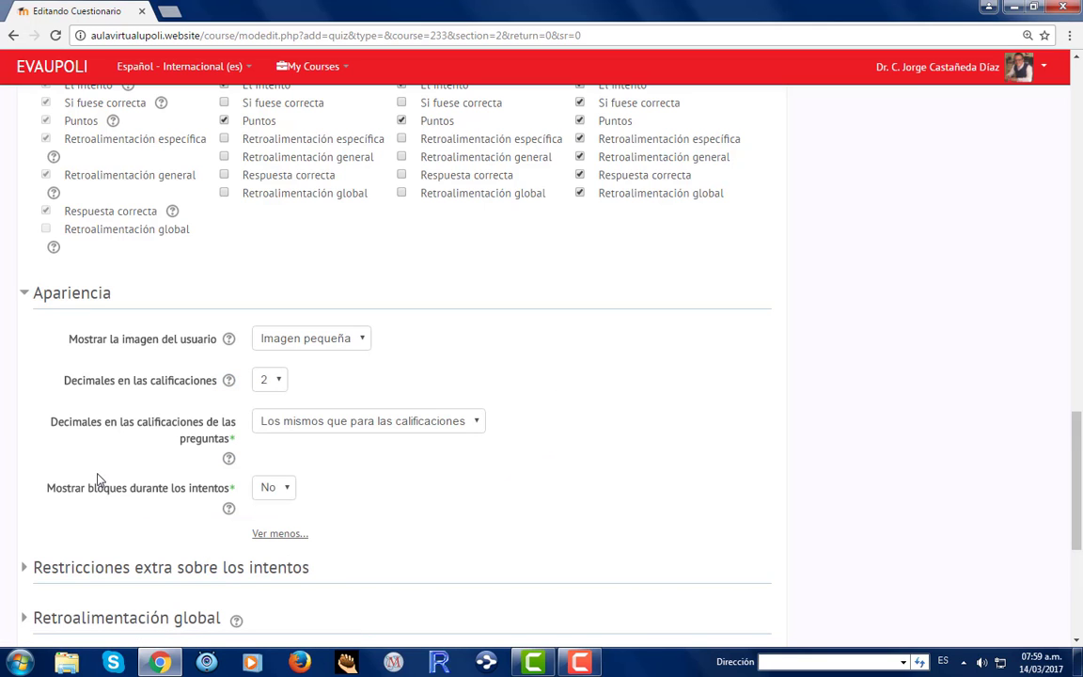
Reveal all settings under Restricciones extra sobre los intentos and read the help for "Se requiere contraseña".
click(25, 567)
scroll(513, 521, down, 3)
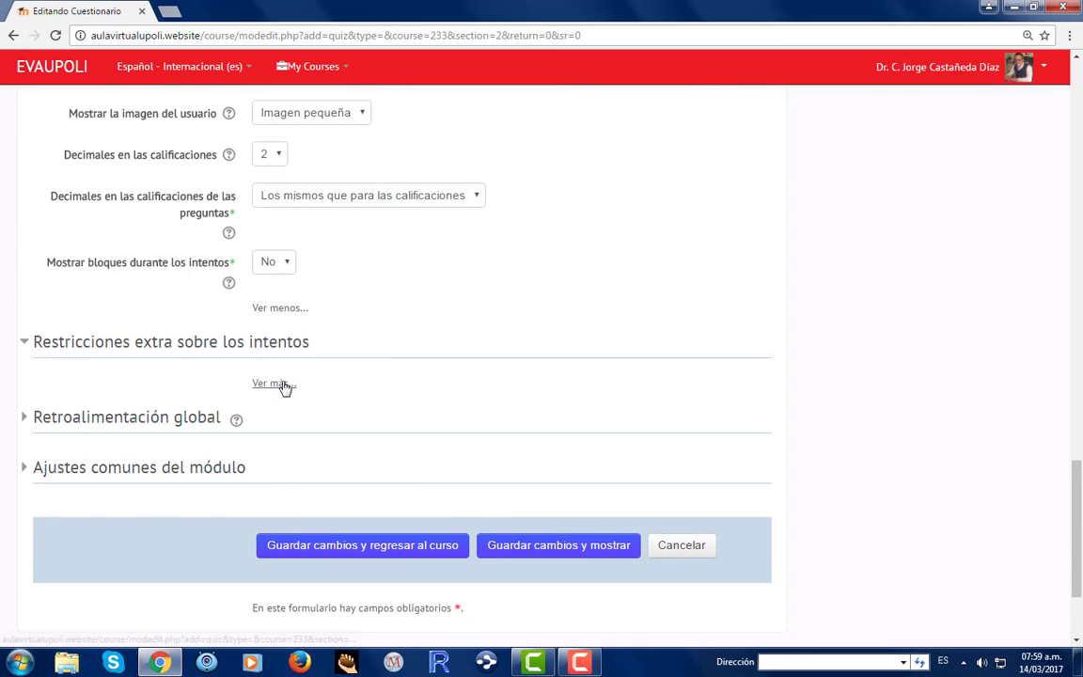
click(283, 385)
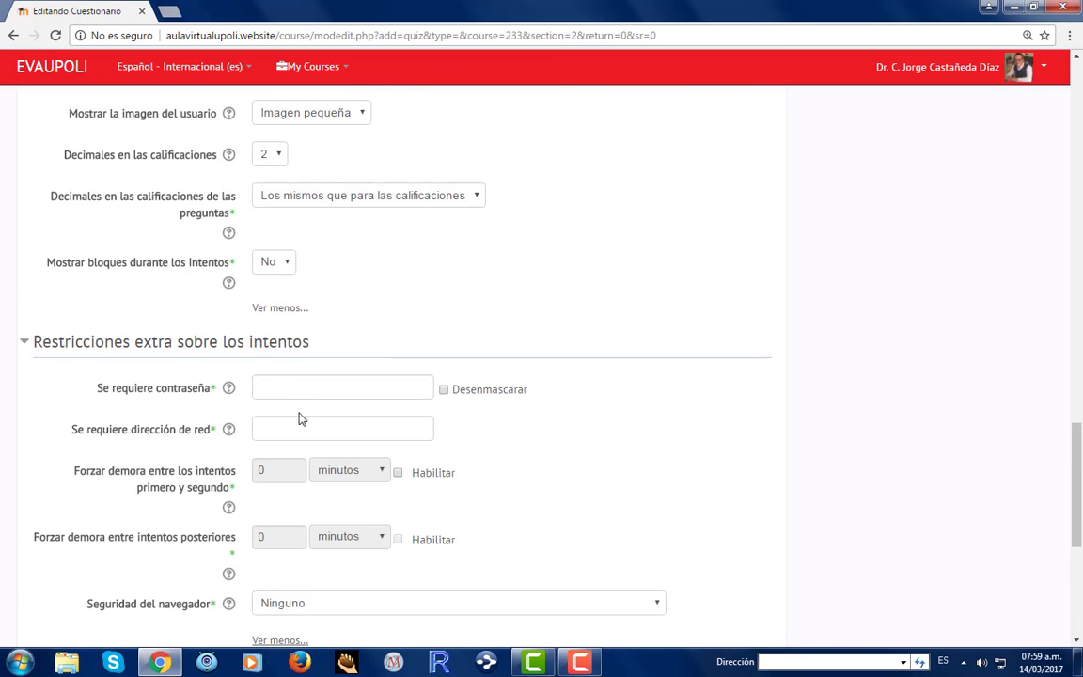
click(228, 390)
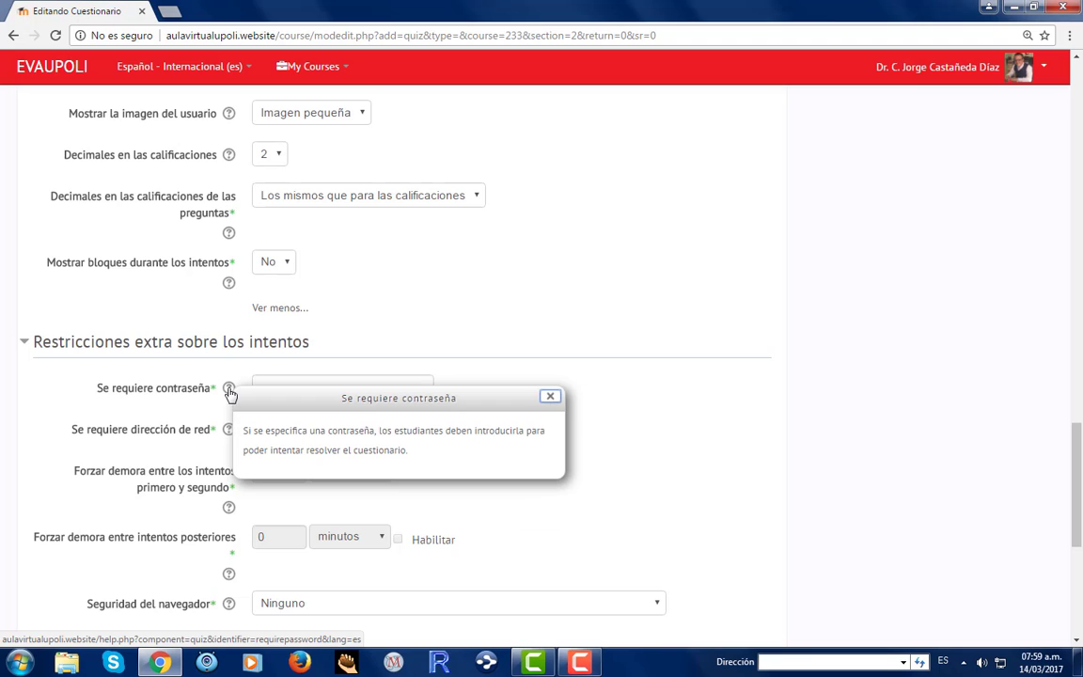
click(550, 396)
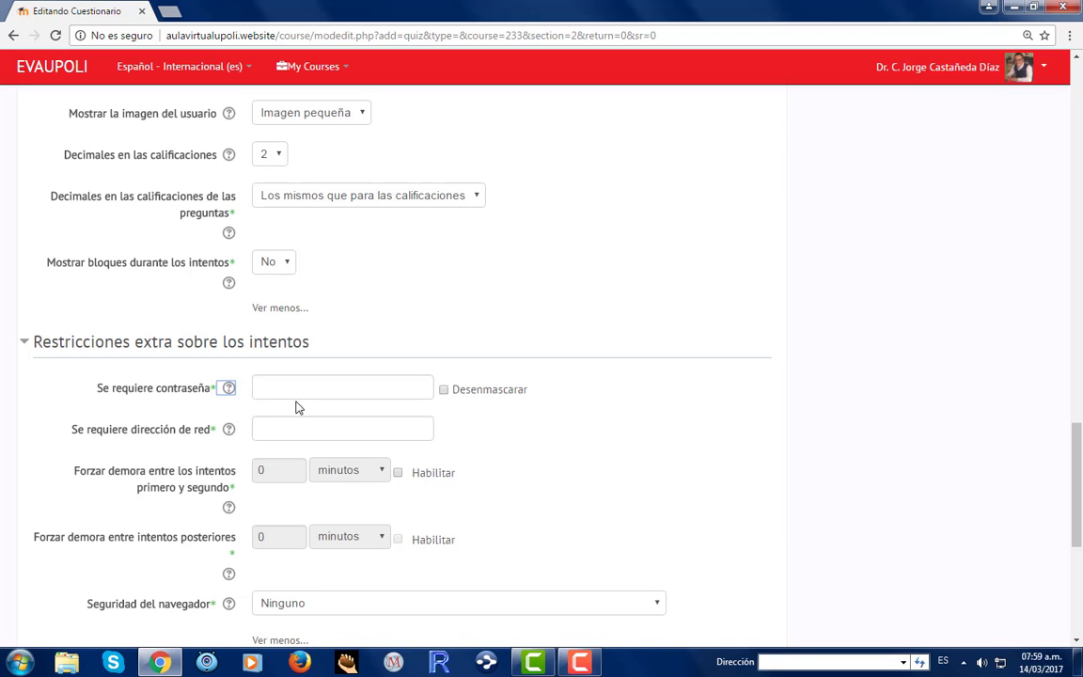
Enter the quiz access password in "Se requiere contraseña" and unmask it.
click(325, 390)
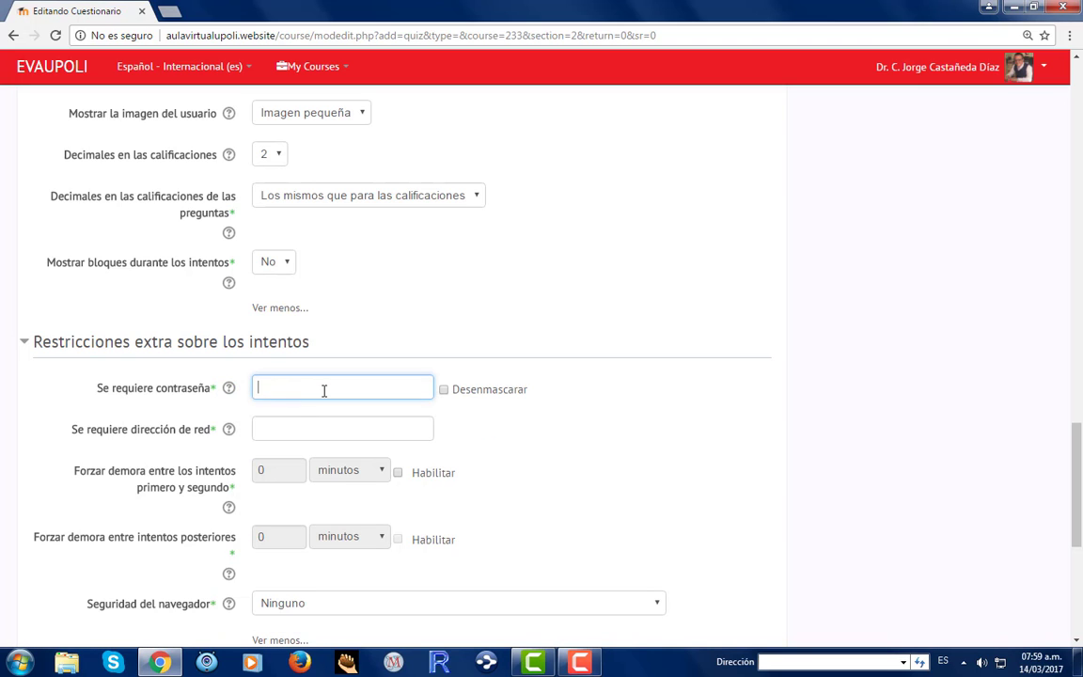
text(••••••••••)
click(444, 389)
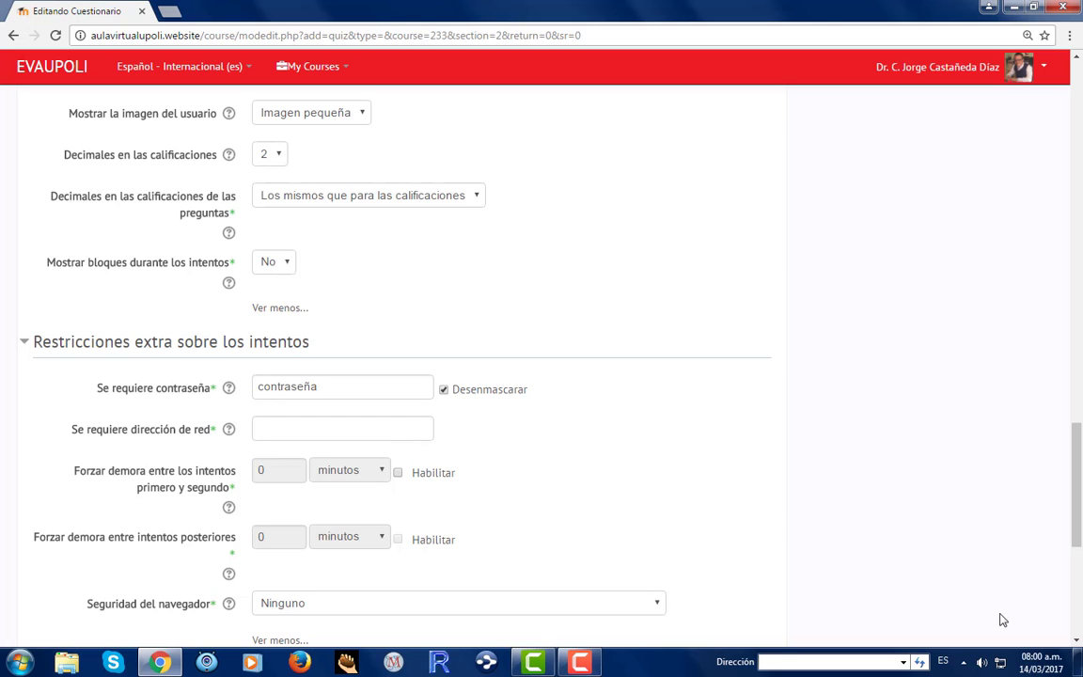
double_click(330, 386)
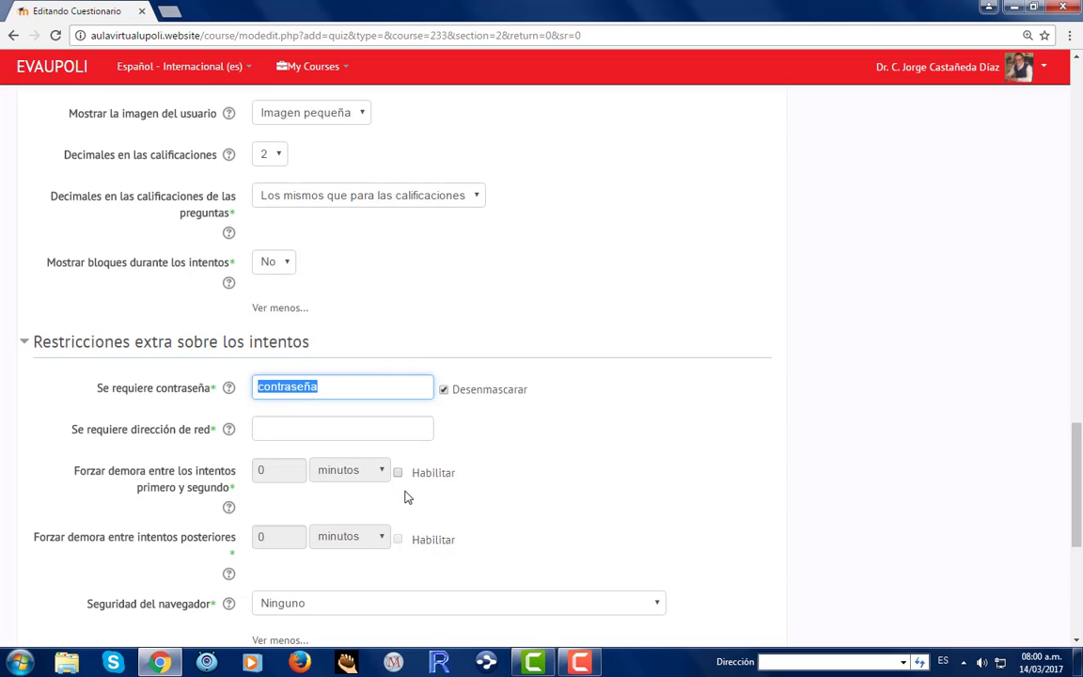
Enable the forced delay between the first and second attempts and set it to 1 día.
scroll(406, 495, down, 1)
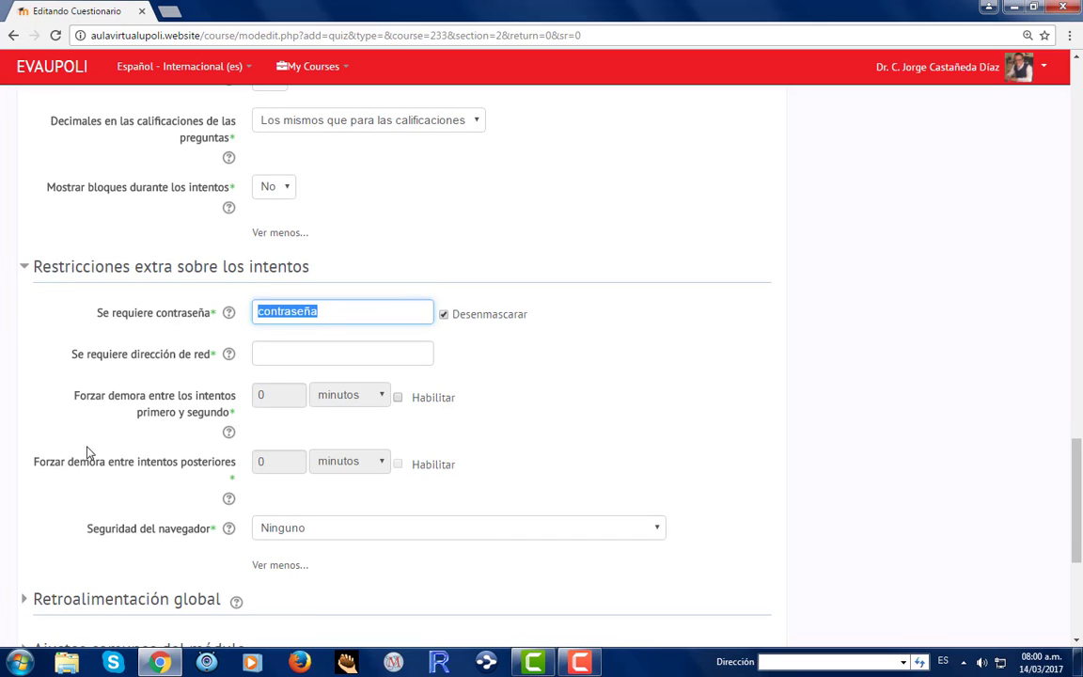
click(399, 398)
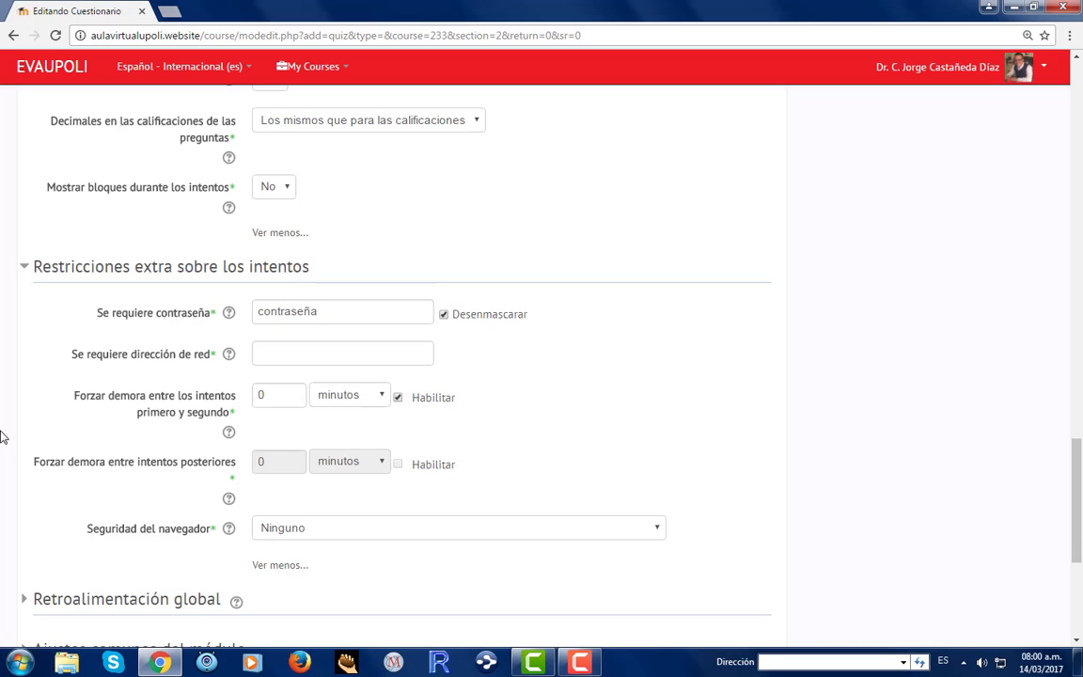
click(377, 396)
click(363, 431)
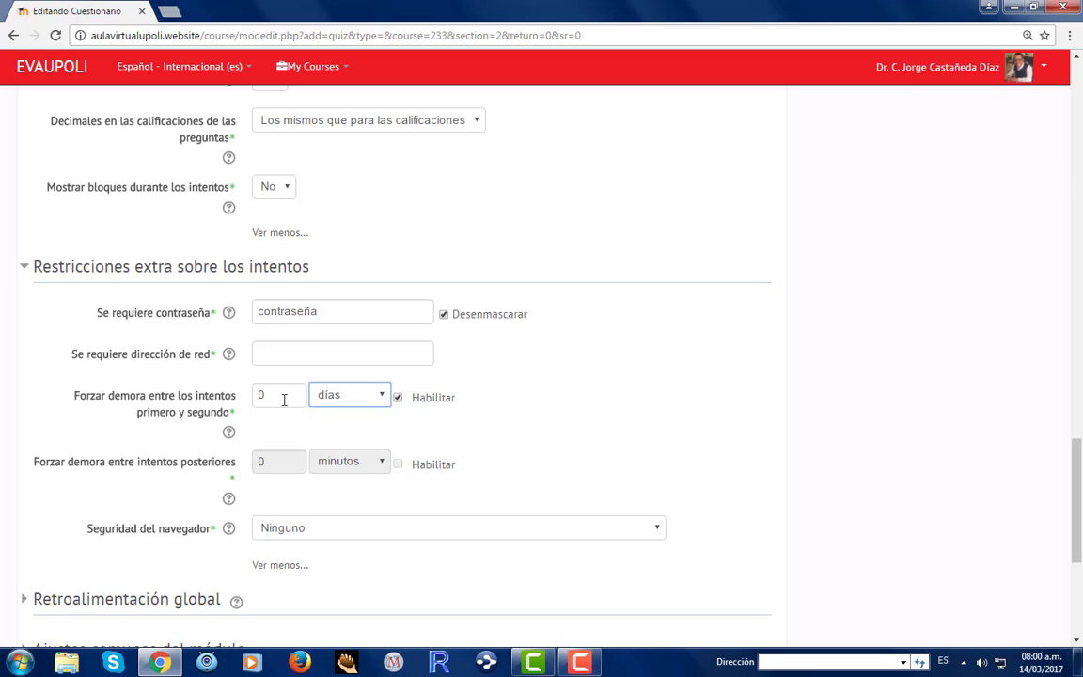
double_click(258, 396)
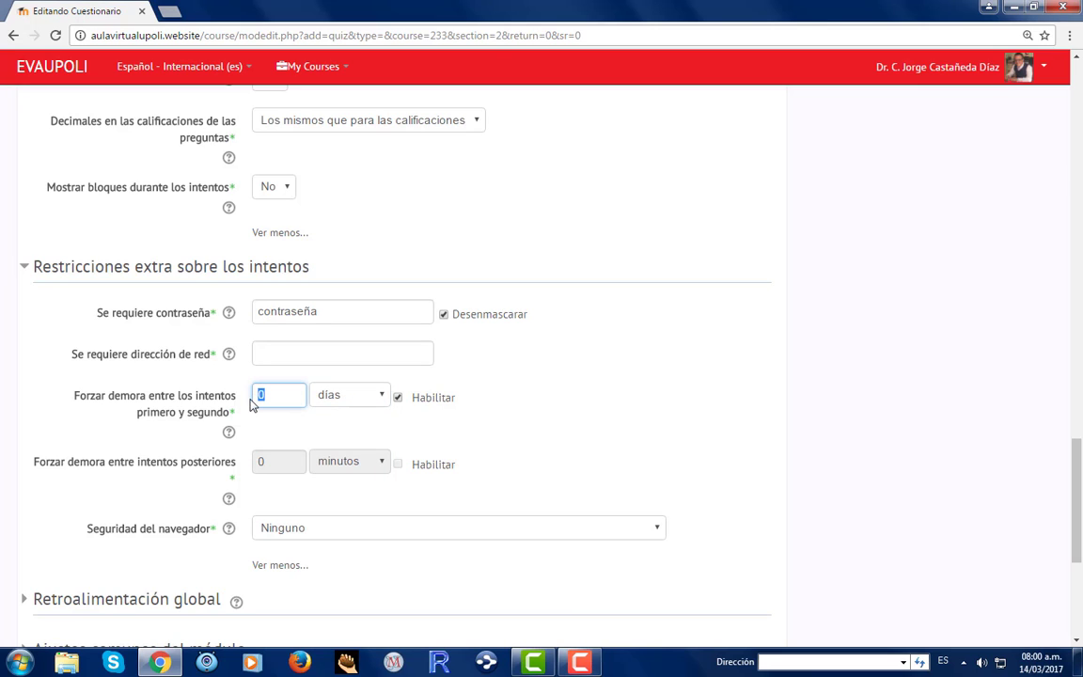
text(1)
Set "Seguridad del navegador" to "Ventana emergente a pantalla completa con alguna seguridad JavaScript".
scroll(158, 456, down, 1)
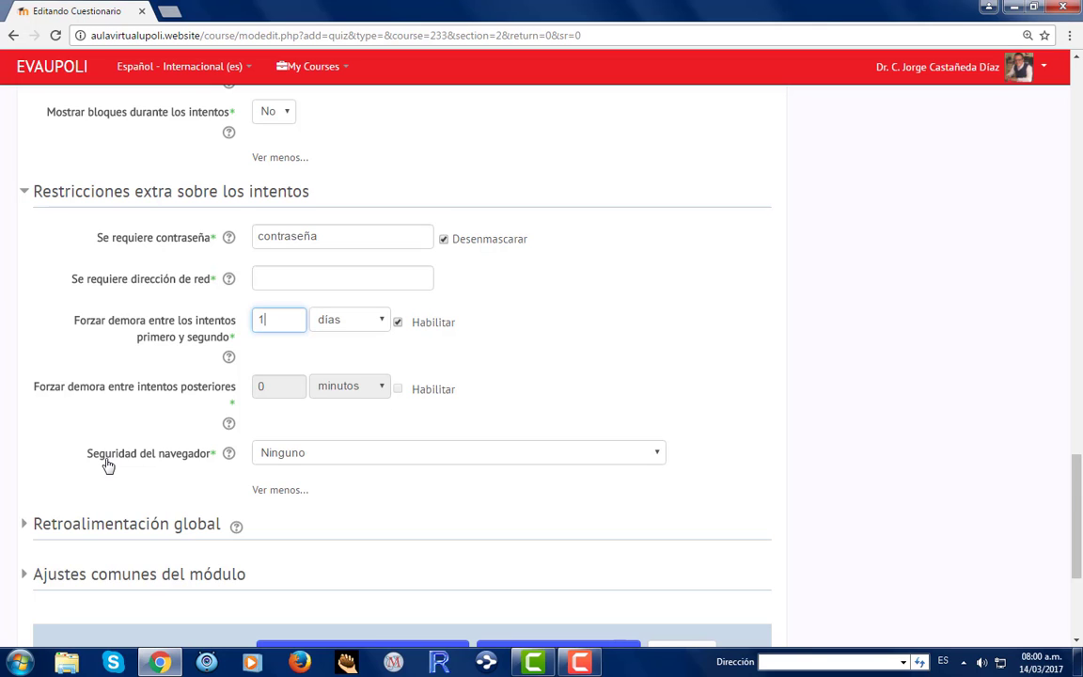
click(657, 457)
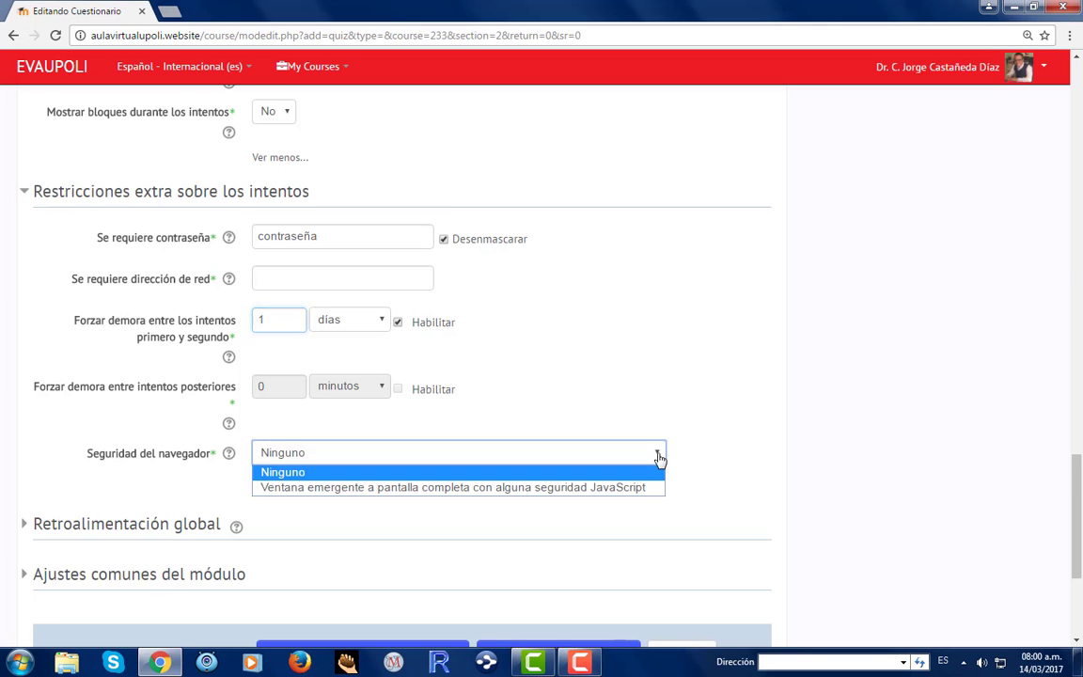
click(285, 496)
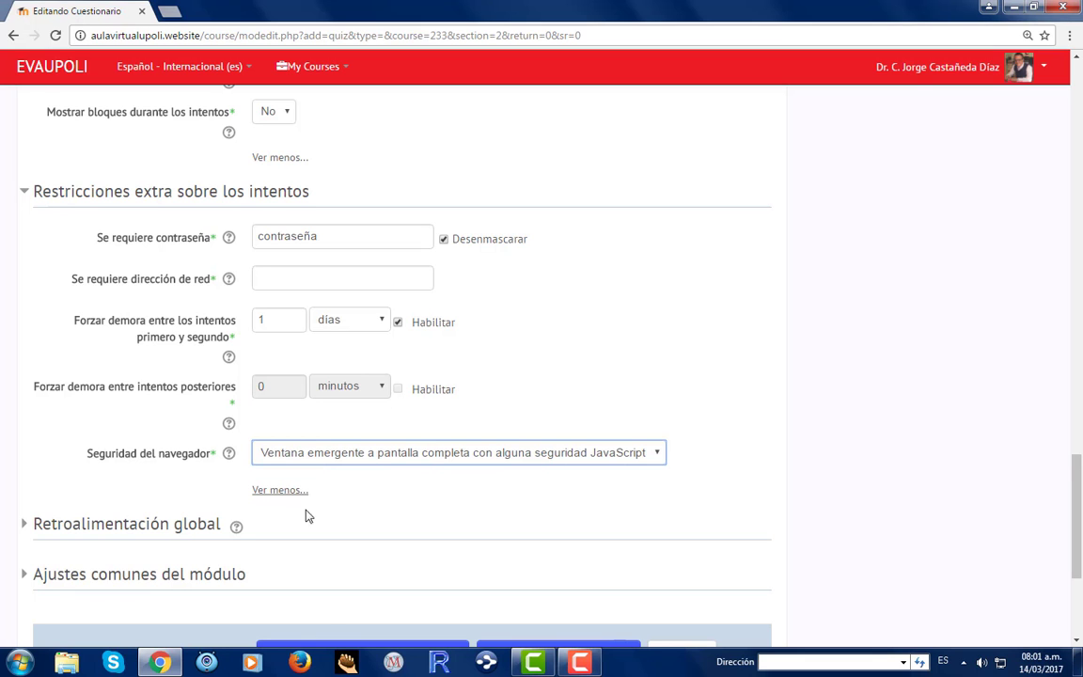
Expand Ajustes comunes del módulo to review its settings, and save the quiz and display it.
scroll(90, 542, down, 1)
scroll(28, 536, down, 1)
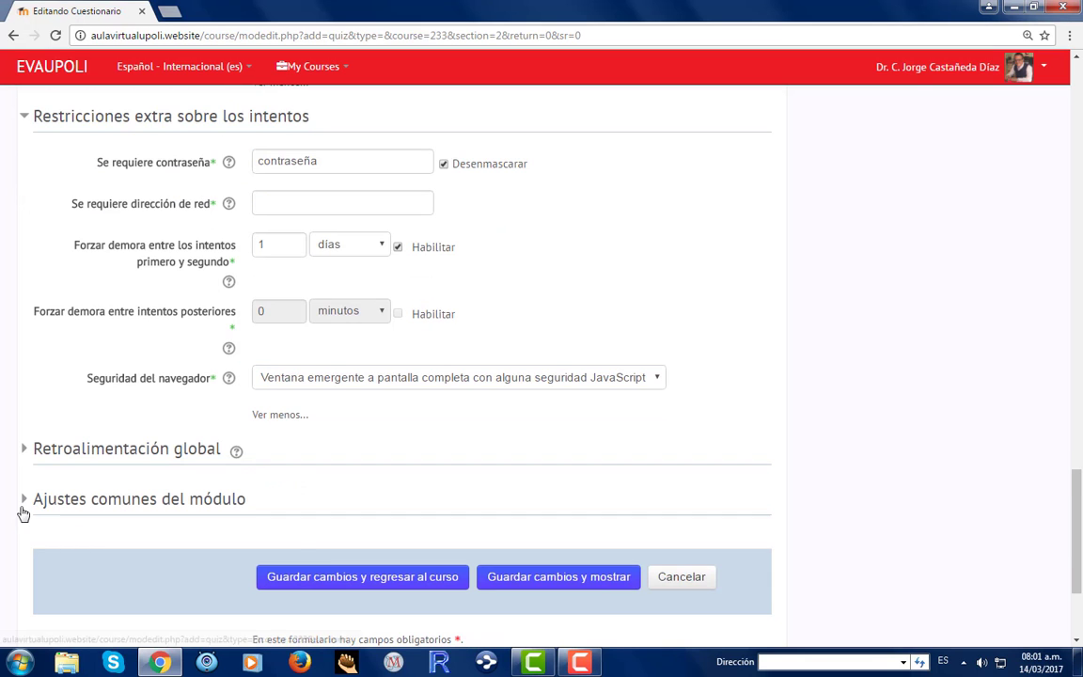
click(23, 498)
scroll(546, 483, down, 3)
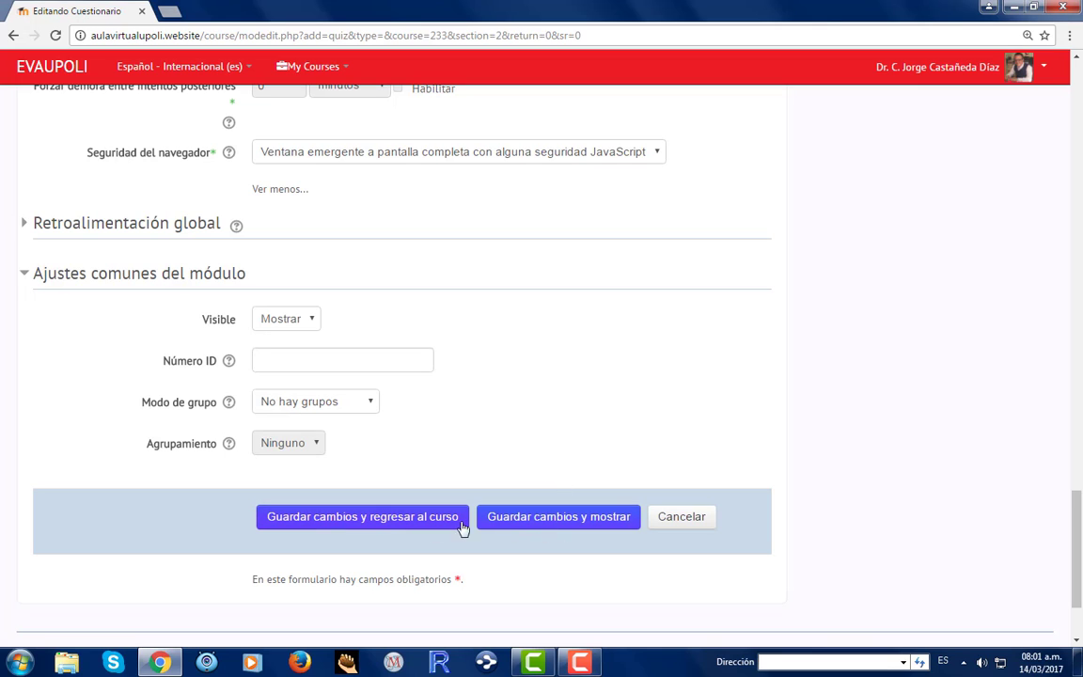
click(531, 524)
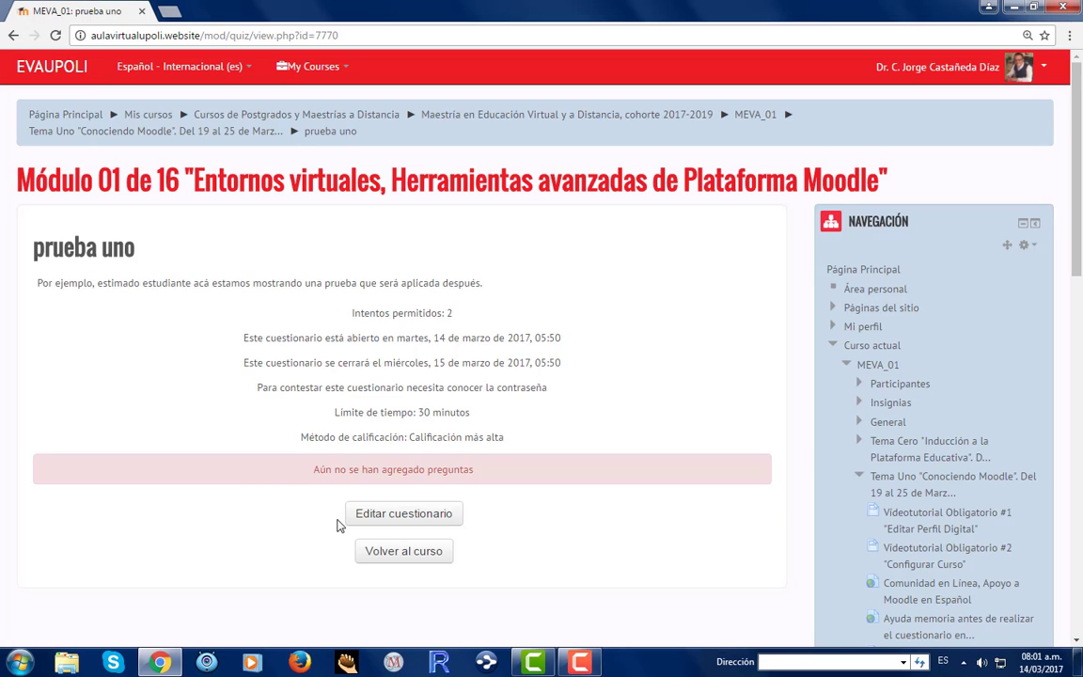
Open the quiz "prueba uno" for editing and add a new question of type Verdadero/Falso.
click(384, 520)
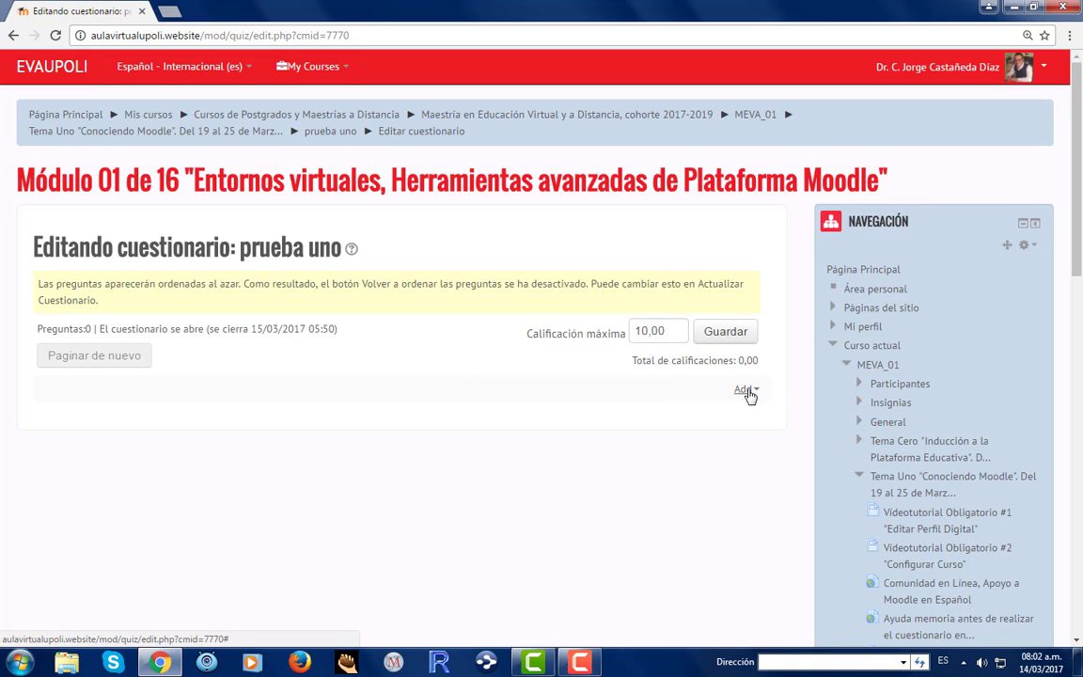
click(745, 391)
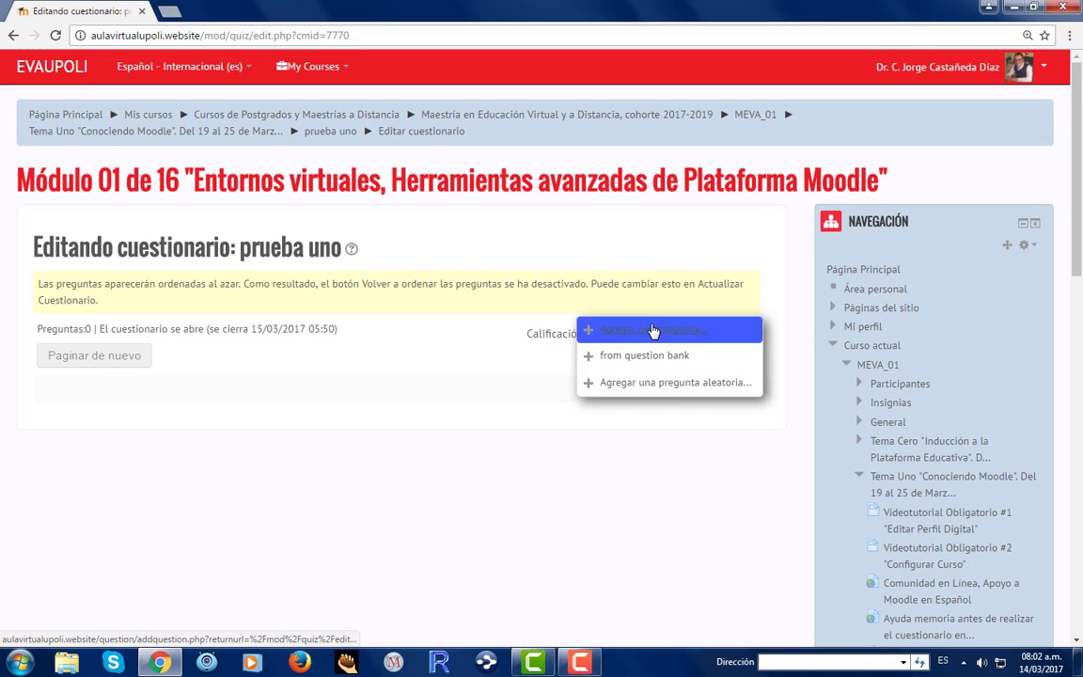
click(653, 330)
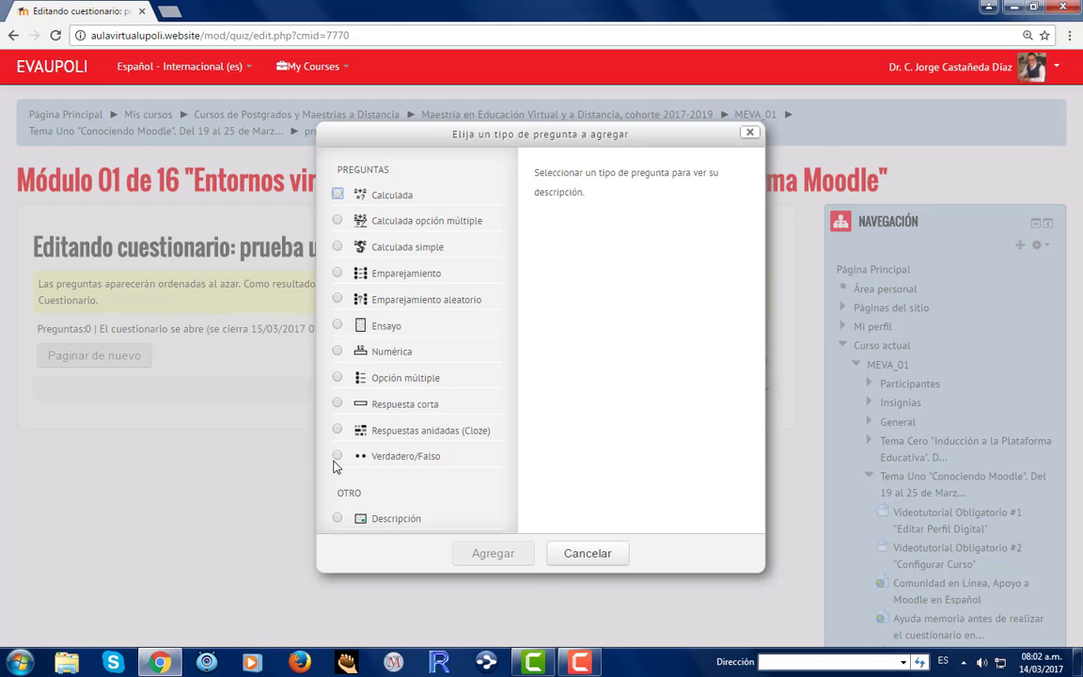
drag(381, 457, 386, 457)
click(339, 456)
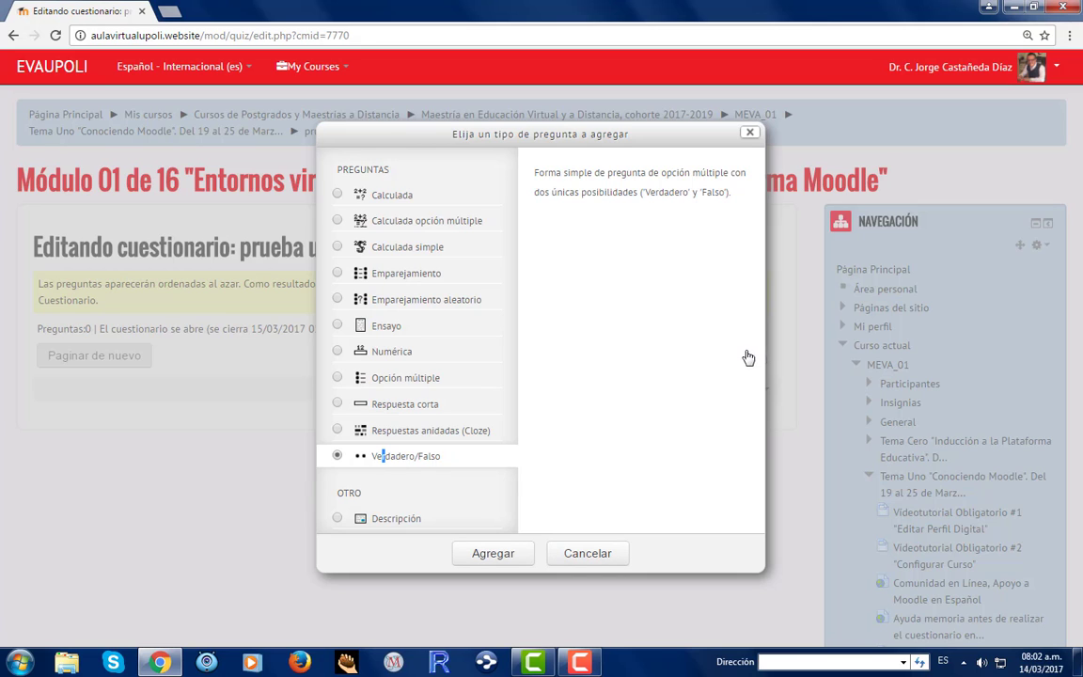
click(501, 558)
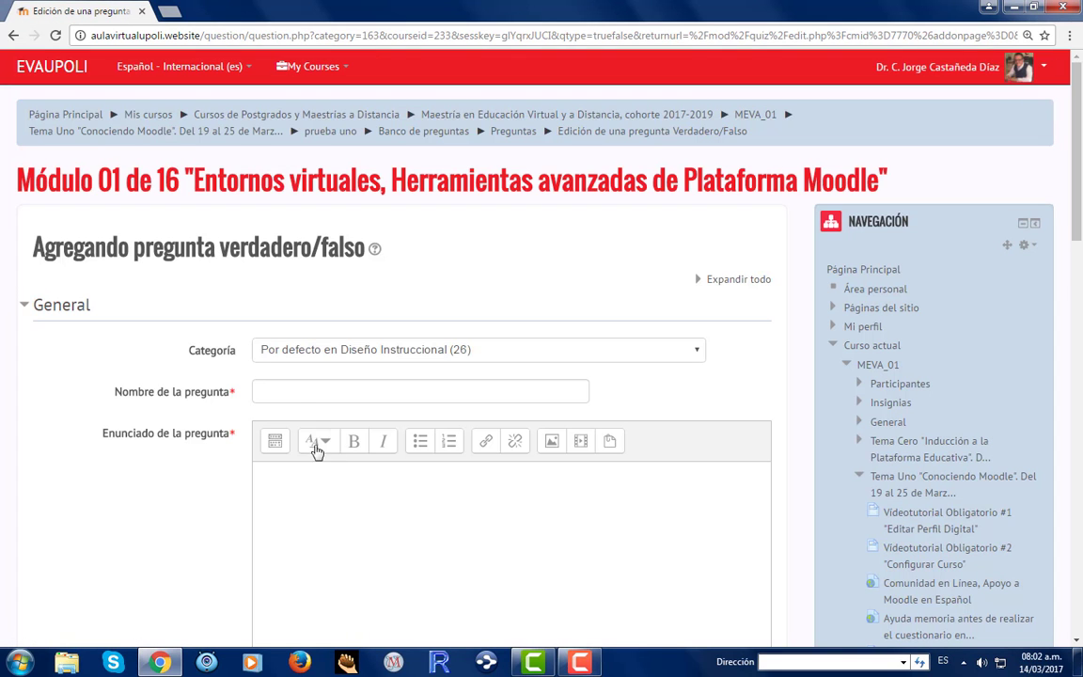
Name the question "Pregunta de verdadero/falso" and enter the statement "Esta es solo una prueba de cómo configurar un cuestionario.".
click(296, 400)
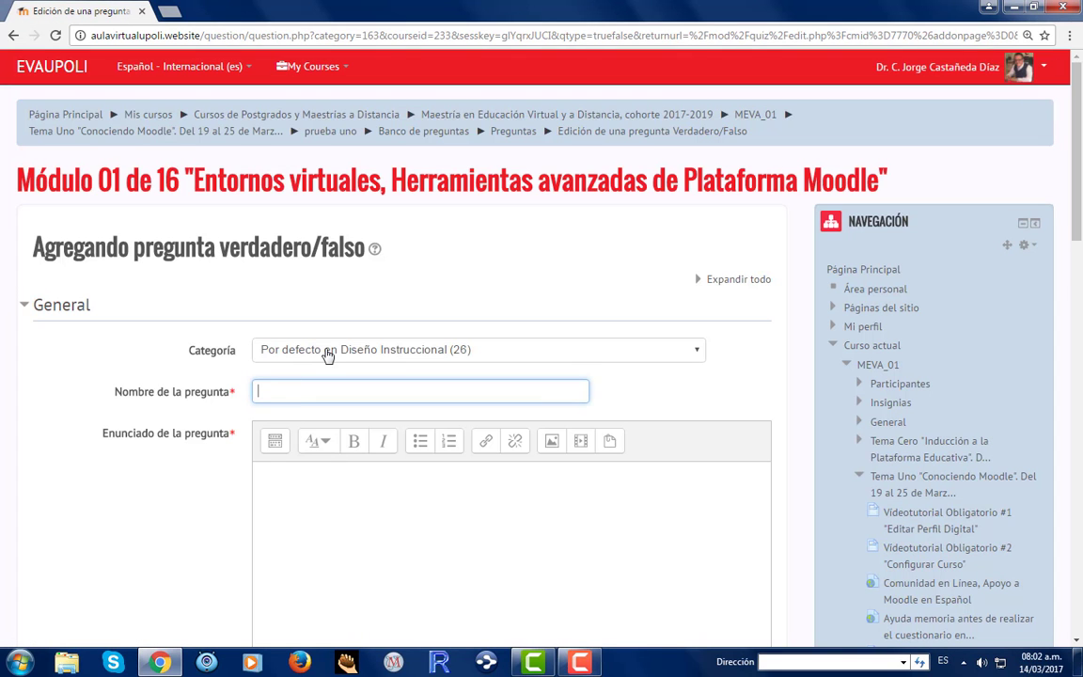
text(Pregunta de verdadero/falso)
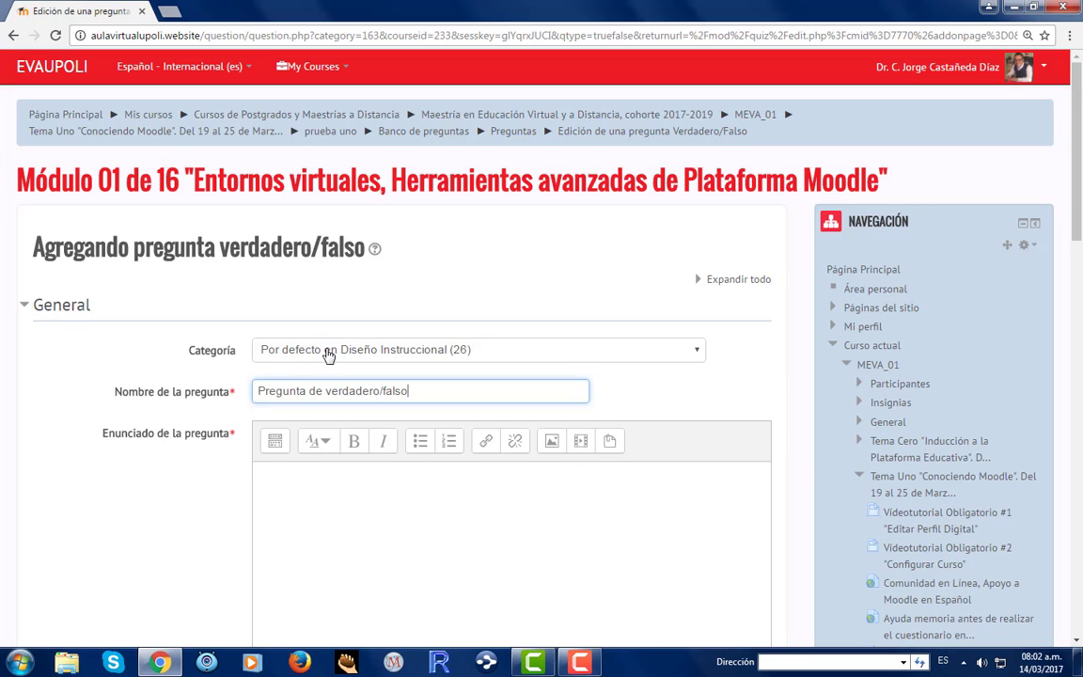
click(270, 484)
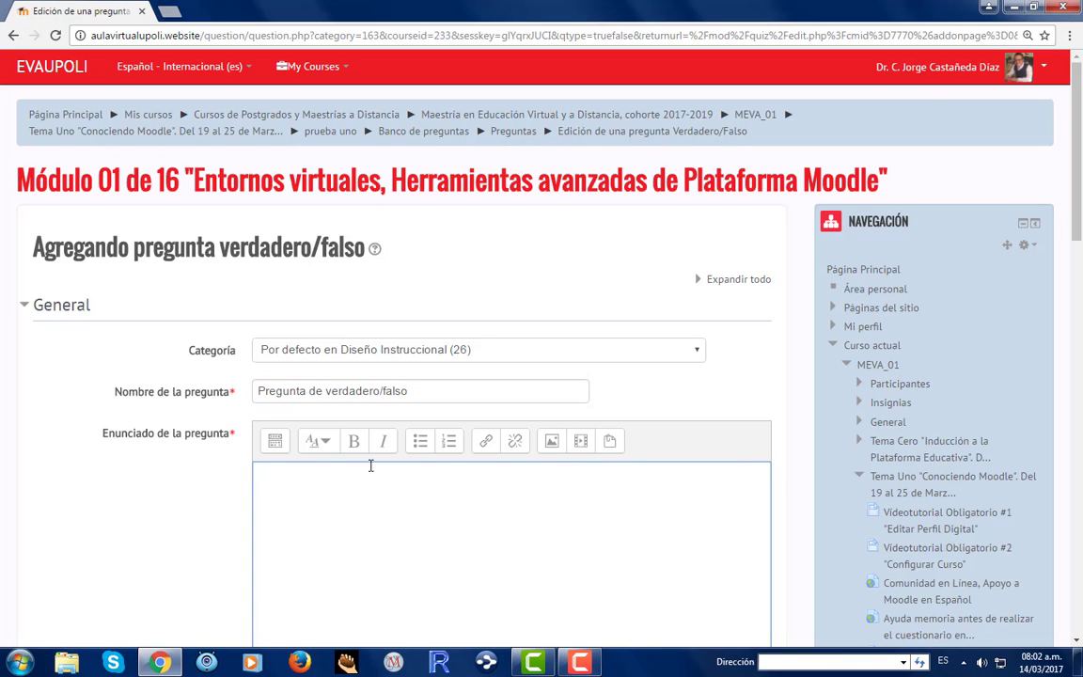
text(Esta es solo una prueba)
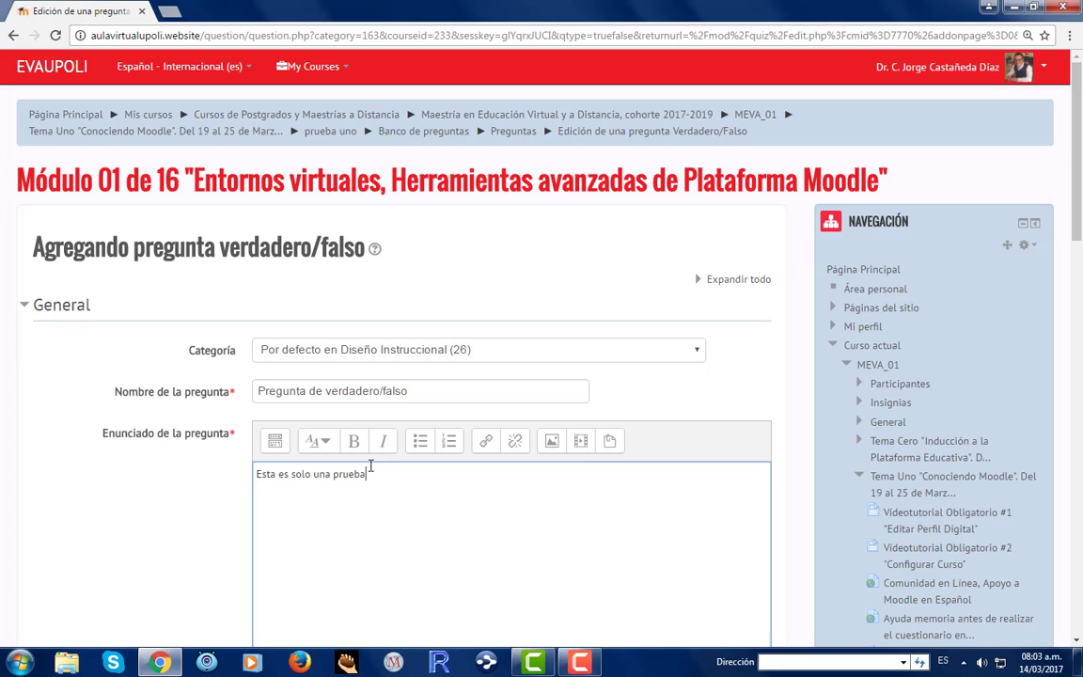
text( de cómo configurar un cu)
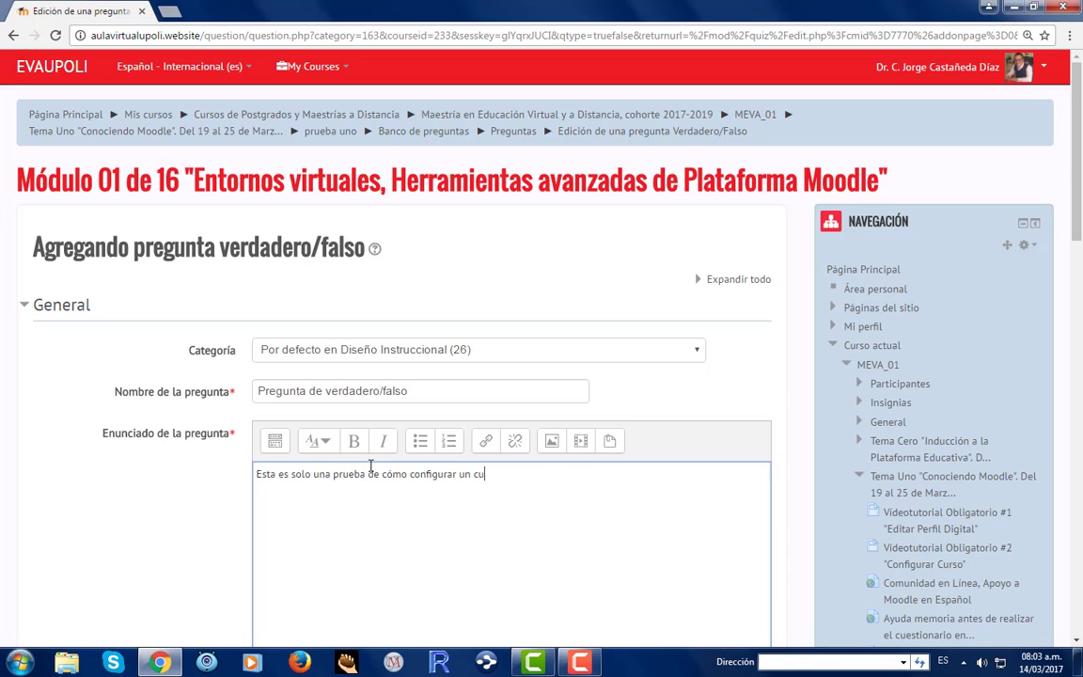
text(estionario.)
Read the help for Retroalimentación general and set the correct answer to Verdadero.
scroll(449, 621, down, 3)
scroll(282, 470, down, 2)
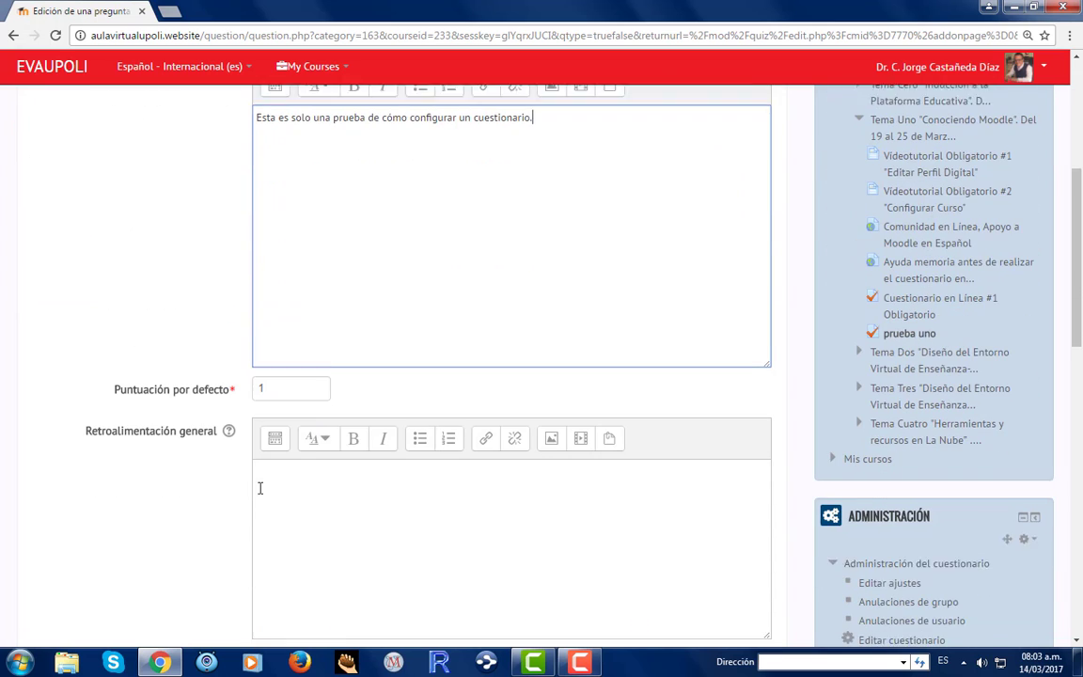
scroll(299, 459, down, 2)
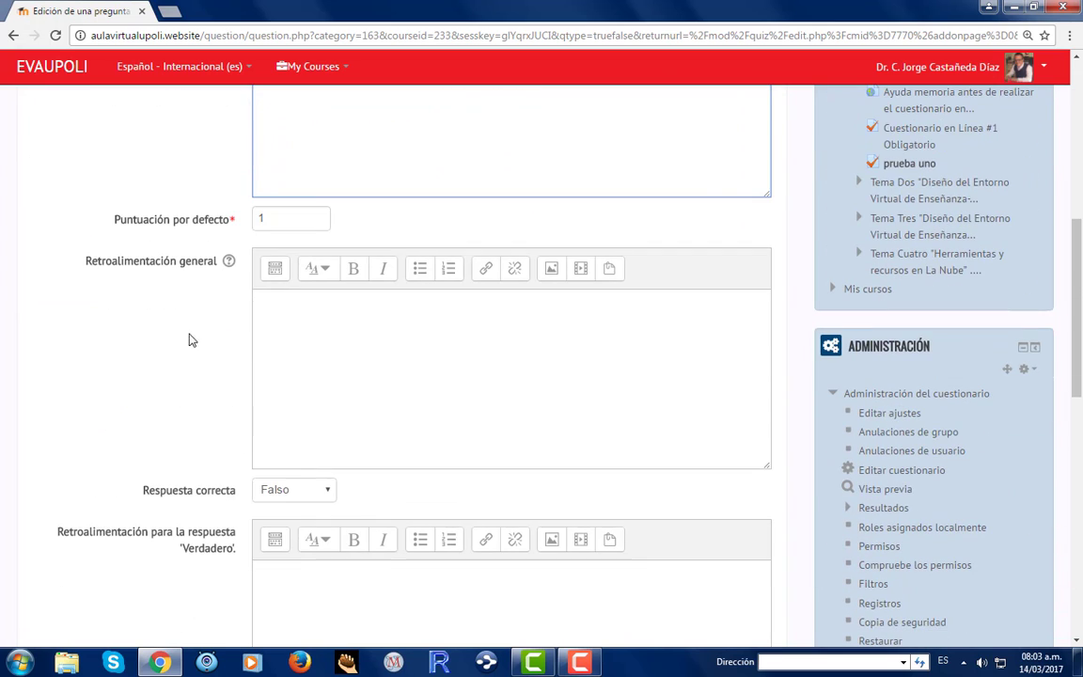
click(228, 260)
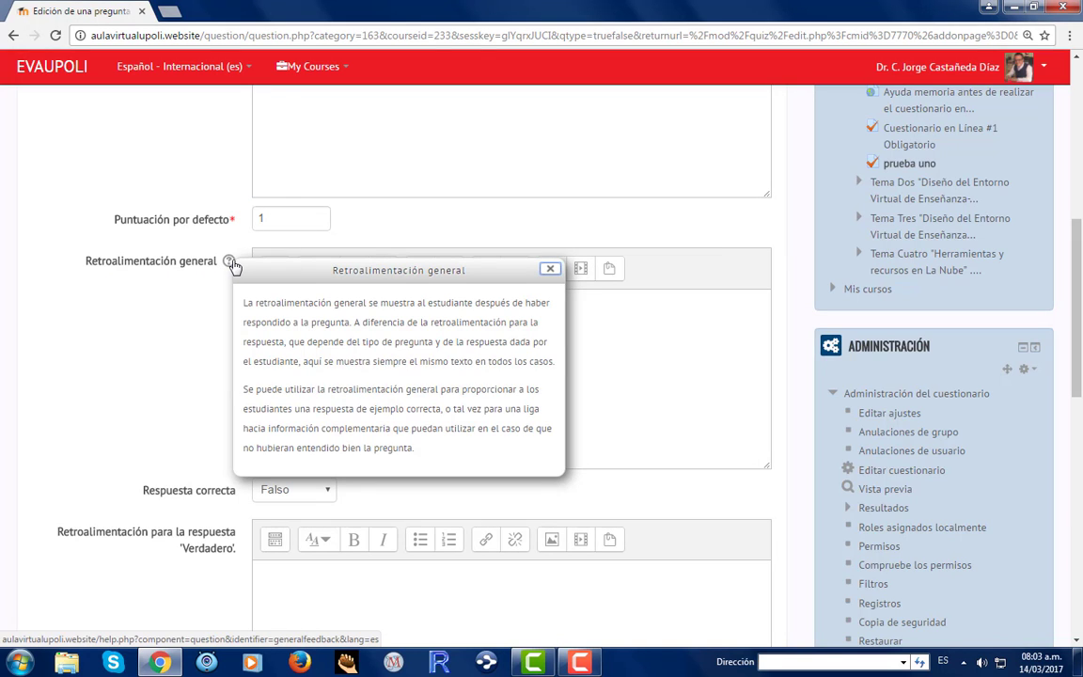
click(550, 270)
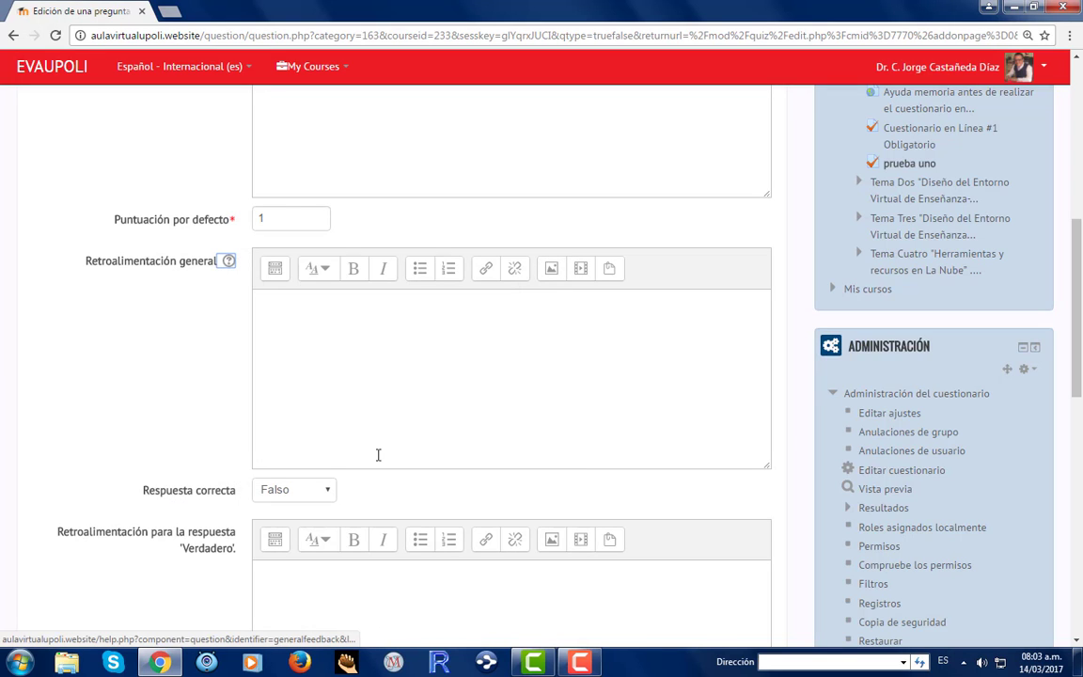
click(334, 498)
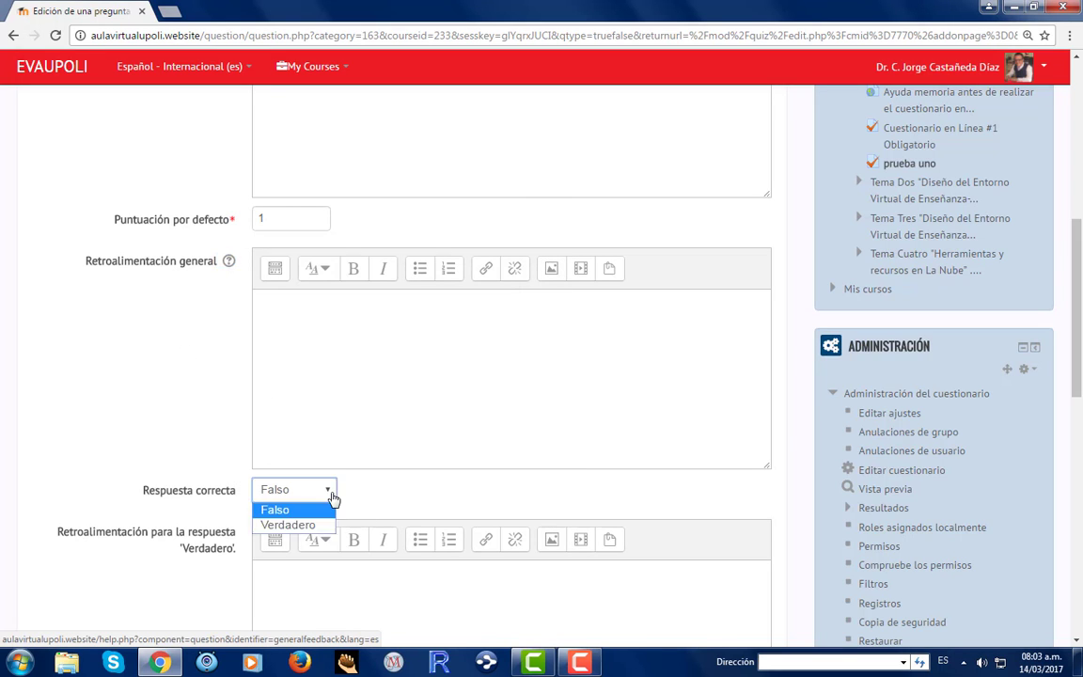
click(314, 522)
Enter "Estás en lo cierto." as the feedback for the answer 'Verdadero'.
scroll(17, 394, down, 1)
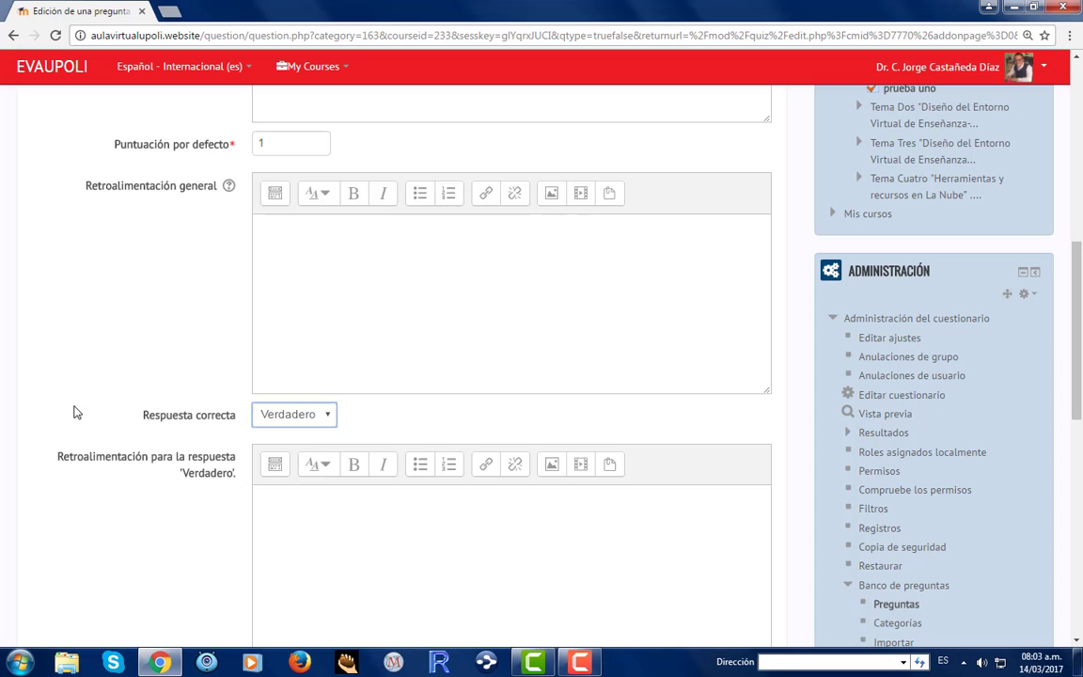
scroll(77, 411, down, 1)
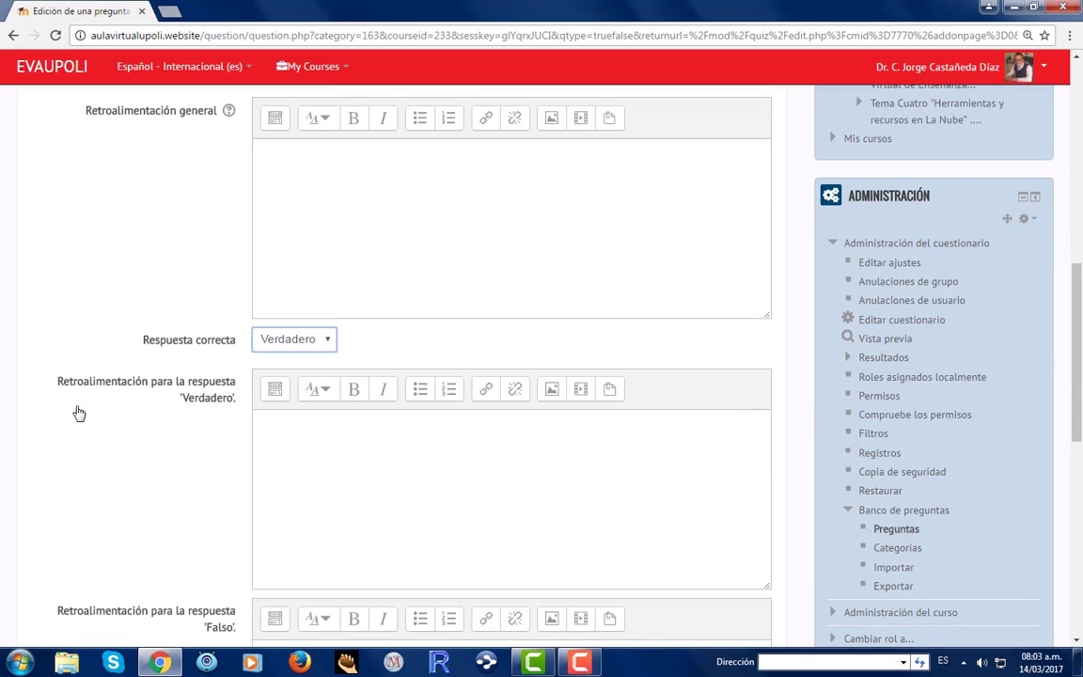
click(328, 448)
text(Est)
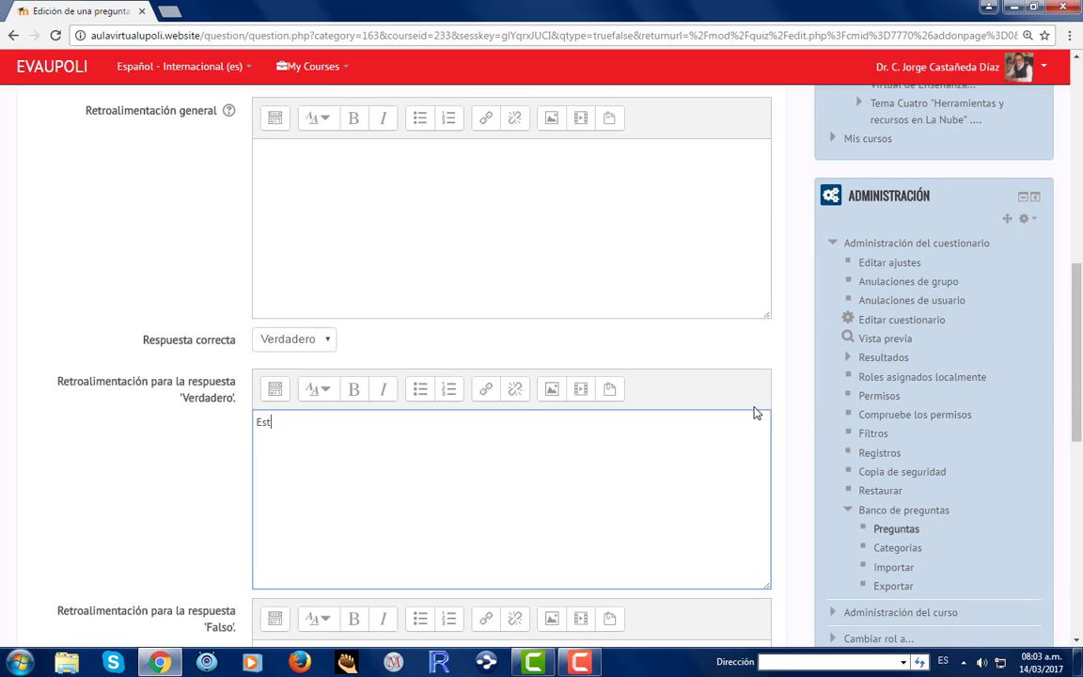
text(ás en lo)
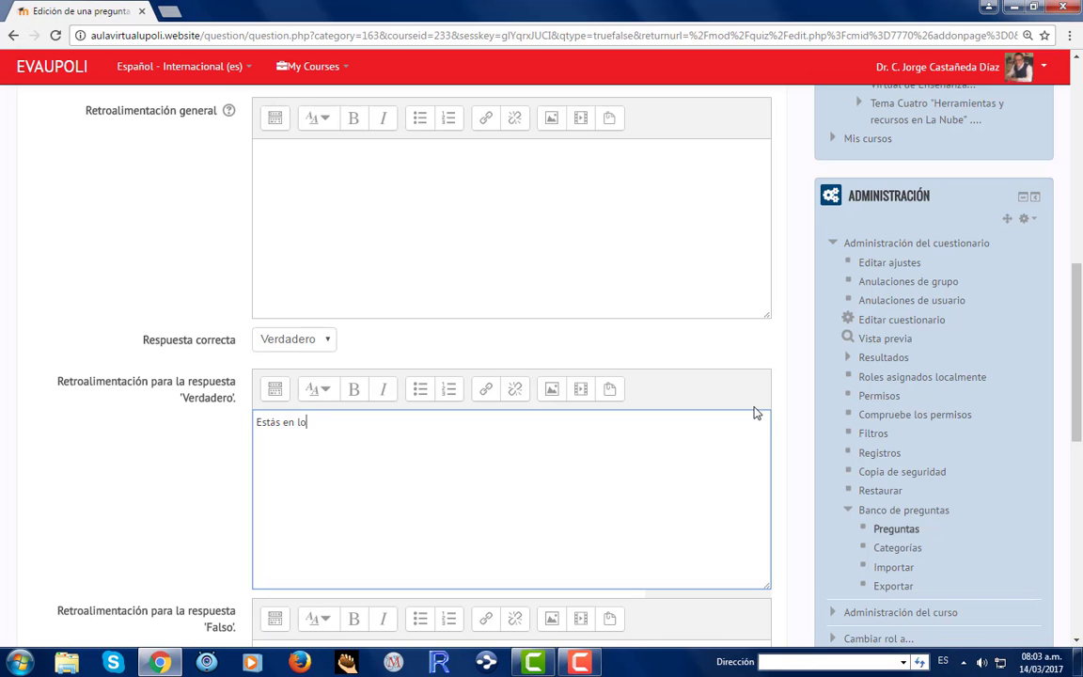
text( cierto.)
scroll(658, 404, down, 1)
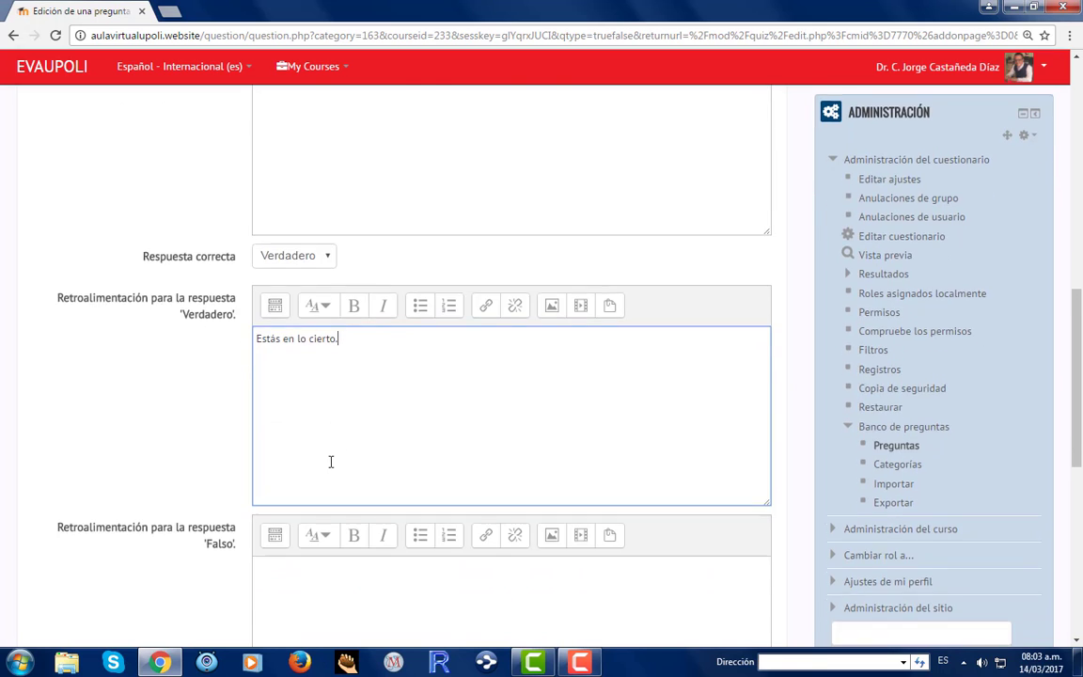
Start the feedback for the answer 'Falso' with "Estás equivocado, sí es una prueba deberás leer las guías para prácticas".
click(299, 578)
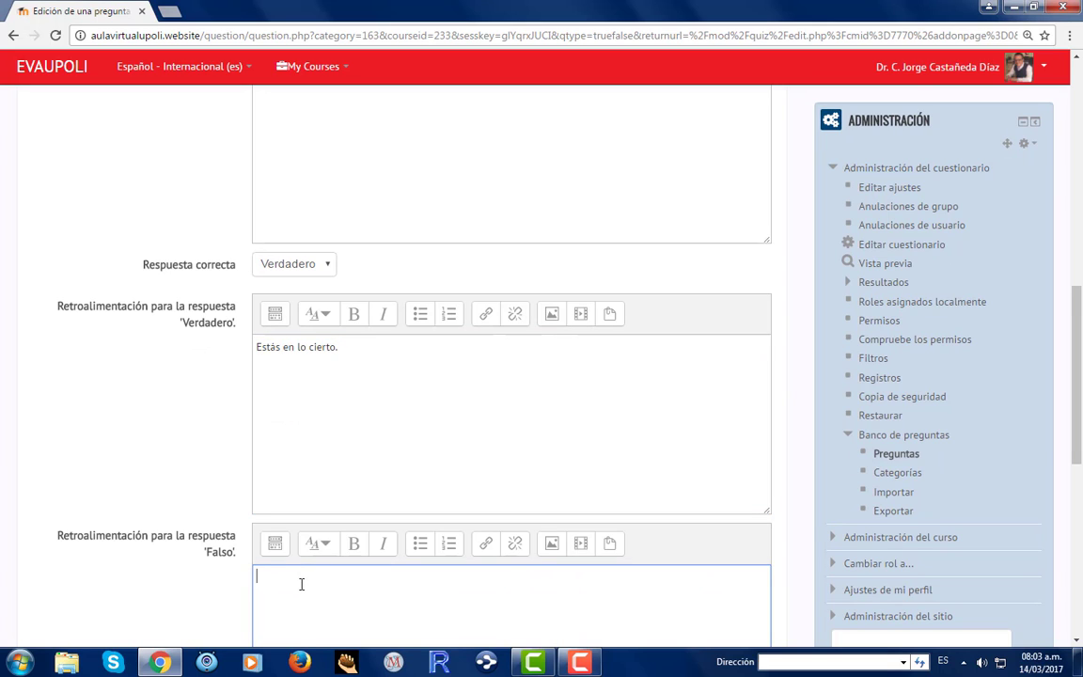
text(Estás eq)
text(uivocado, sí es una prueba deberás )
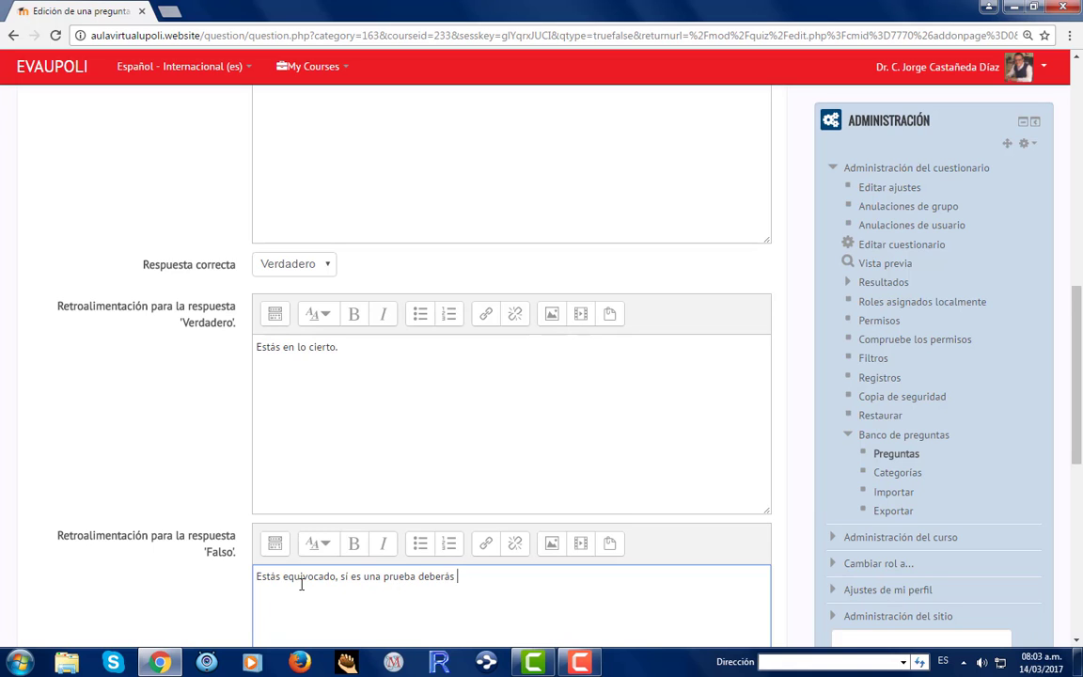
text(leer las guías para prácticas)
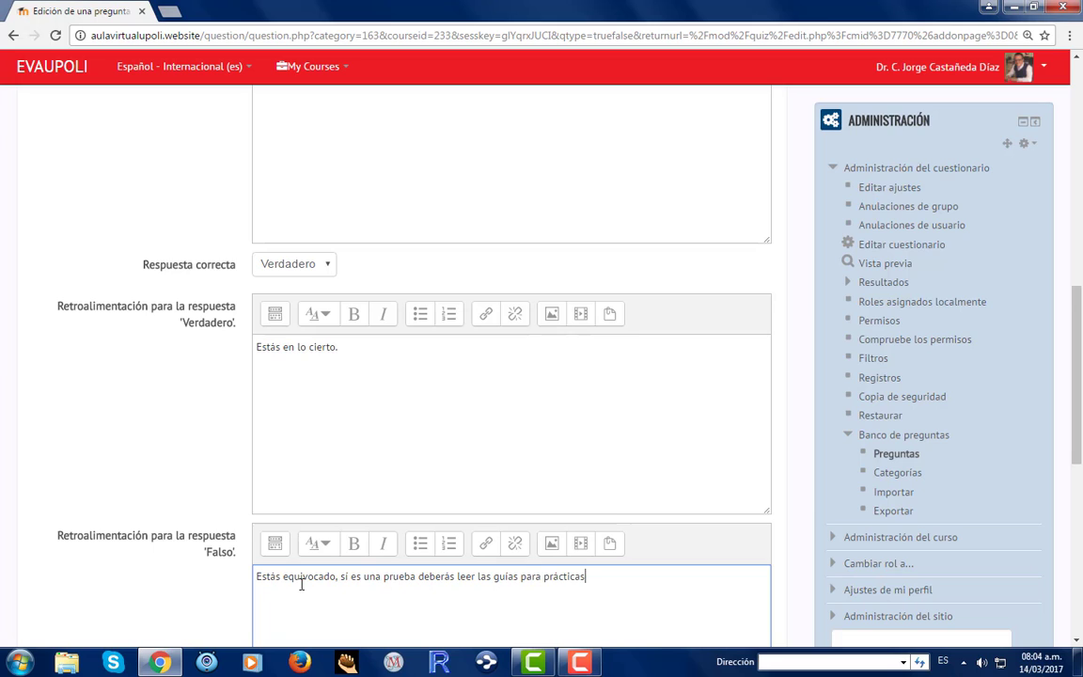
Continue the 'Falso' feedback with "y ahí se explica mejor cómo configurar el cuestionario, que por razones de tiempo acá sólo me mencionan." and save the question.
text( y ahí se expoica mejor c)
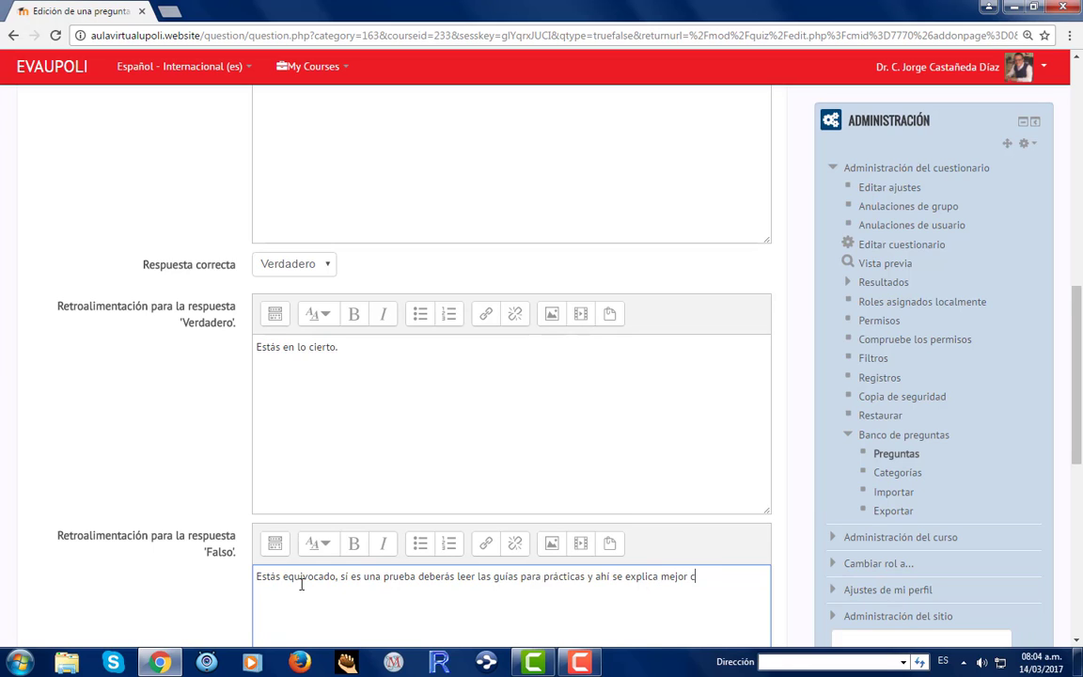
text(ólmo configurar el cues)
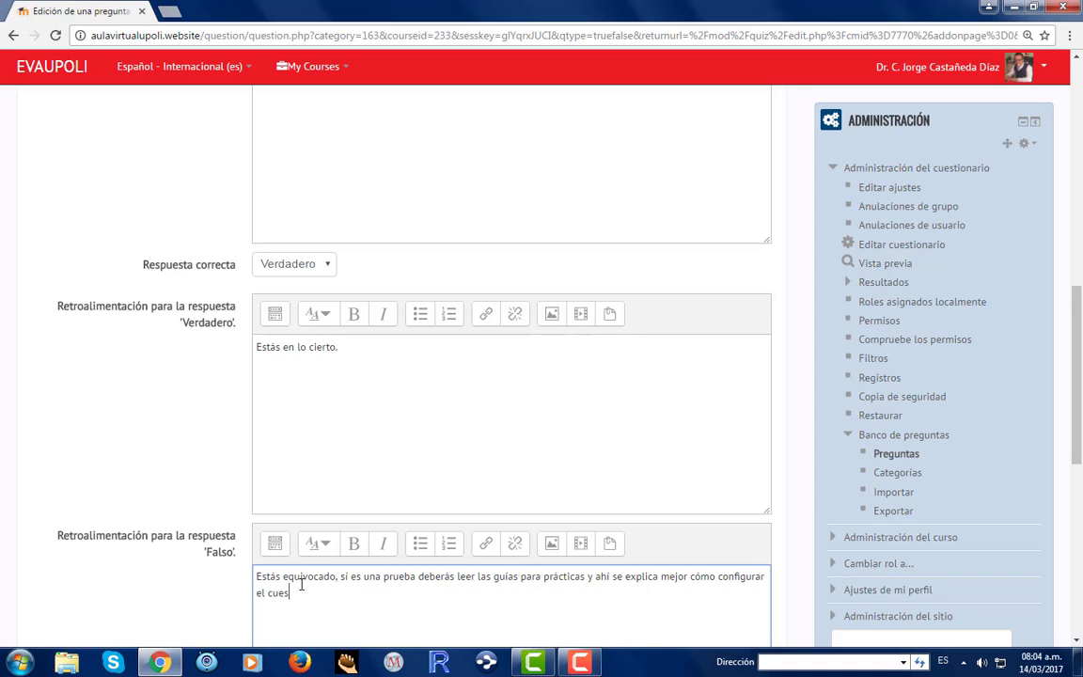
text(tionario, que por razones)
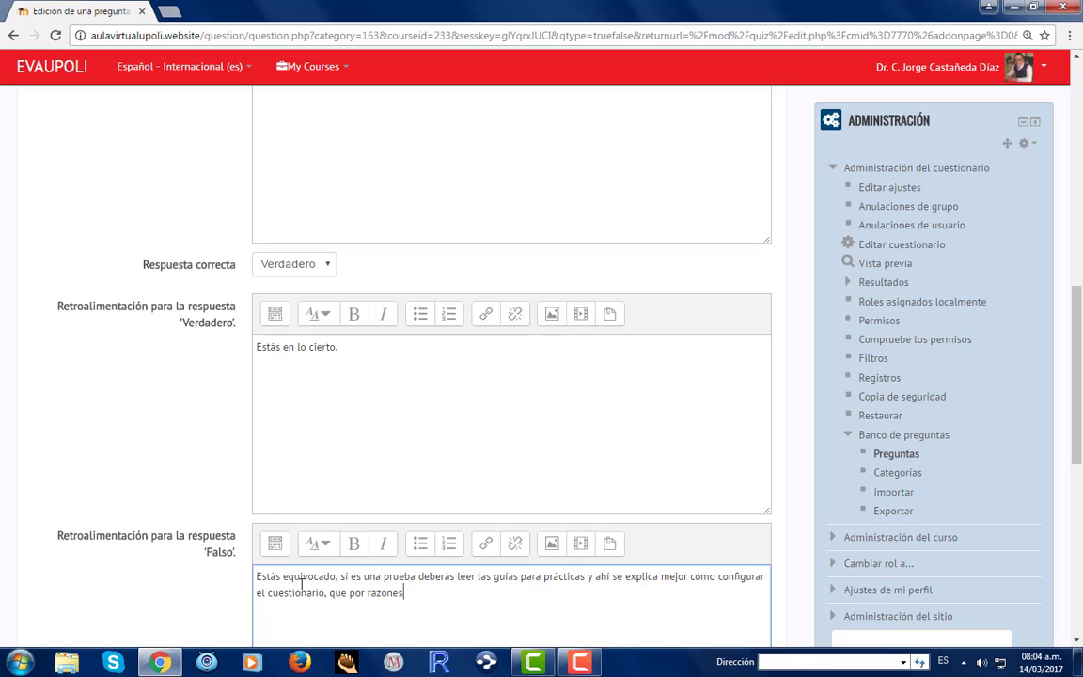
text( de tiempo acá sólo me men)
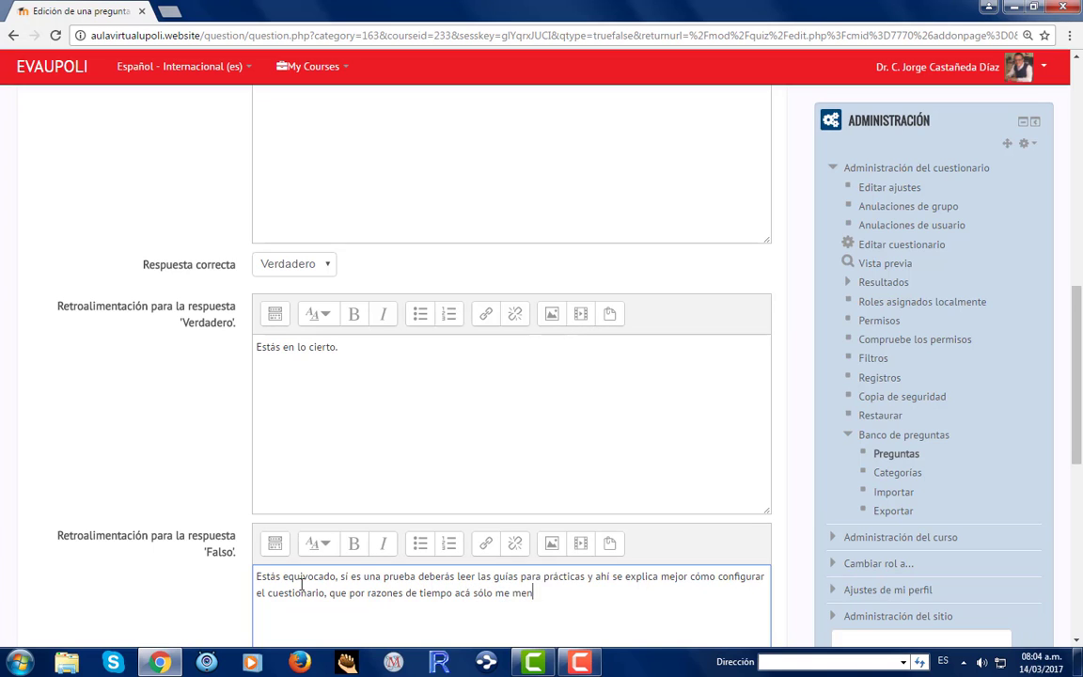
text(cionana)
scroll(431, 382, down, 4)
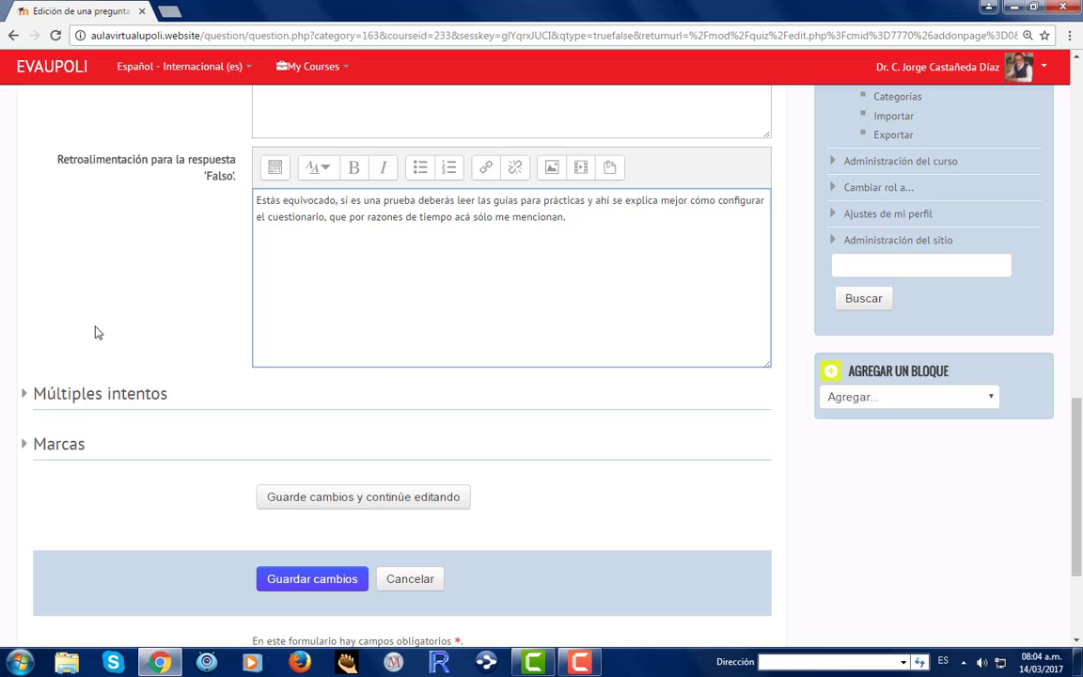
click(330, 585)
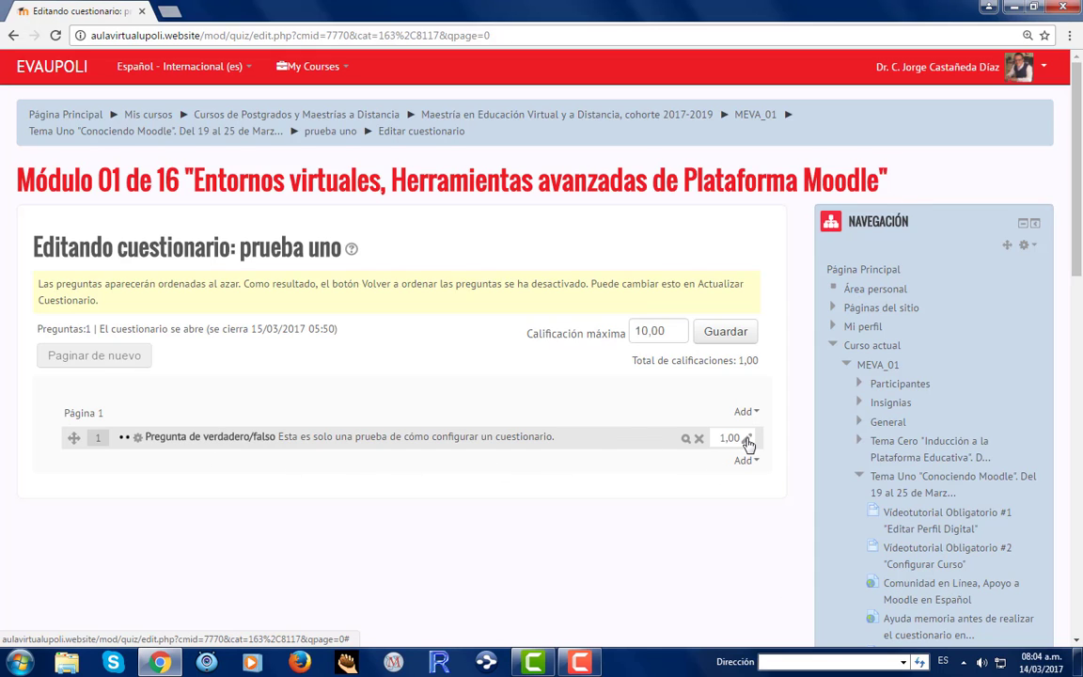
Set the mark of the true/false question on page 1 of the quiz to 2.
click(748, 442)
click(710, 438)
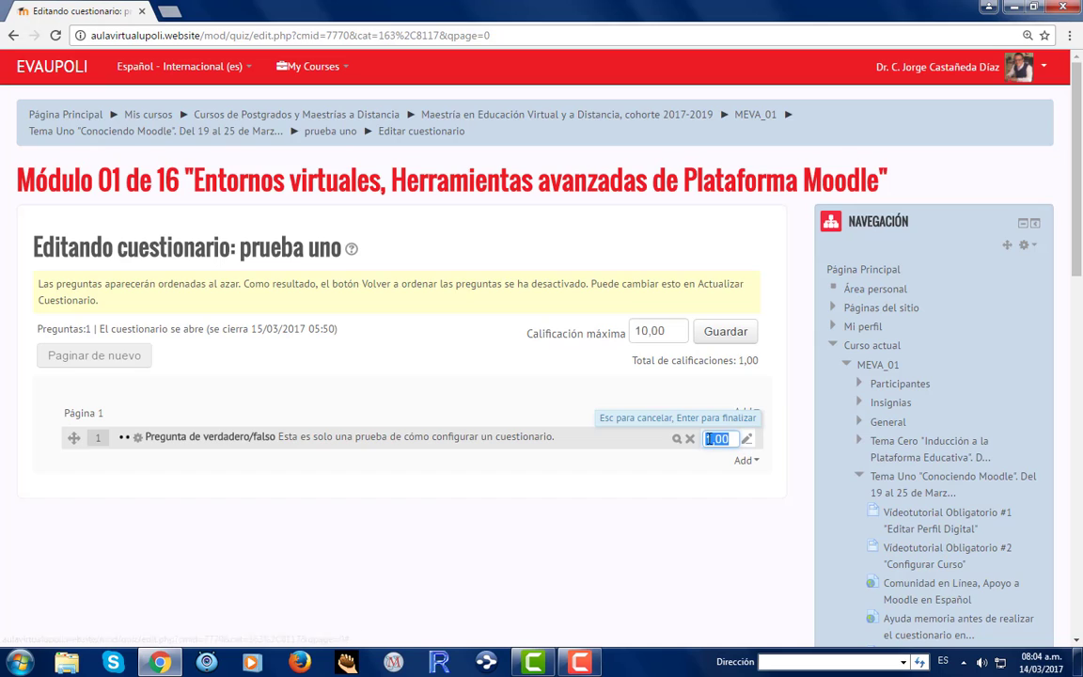
drag(706, 439, 712, 438)
text(2)
key(Return)
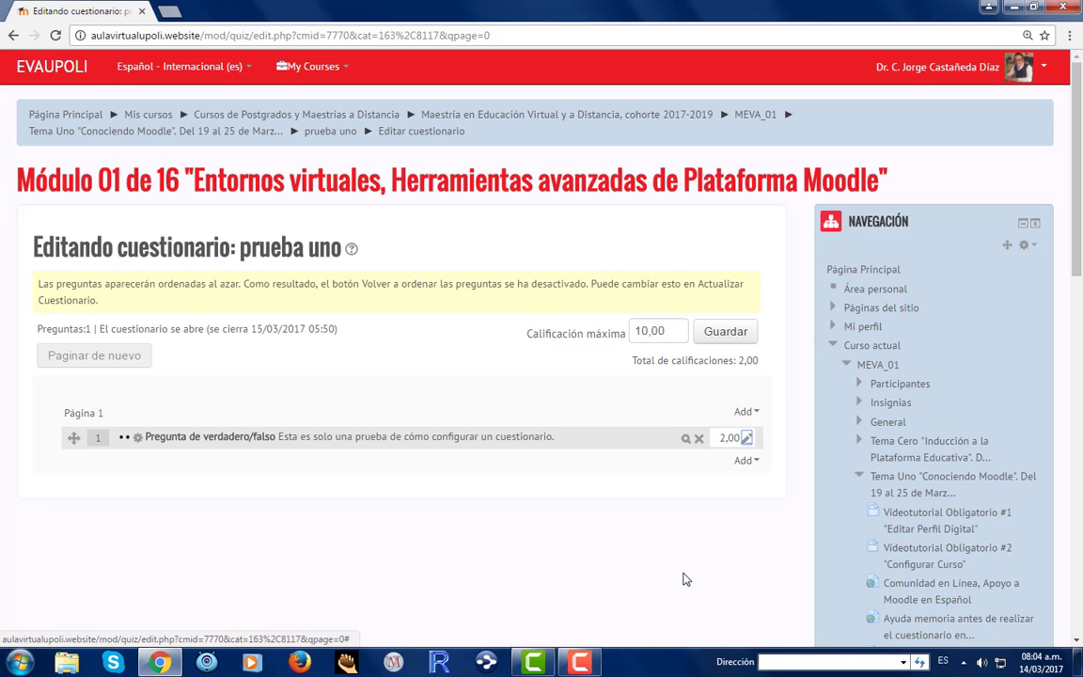
Add a new question of type Opción múltiple to page 1 of the quiz.
click(747, 412)
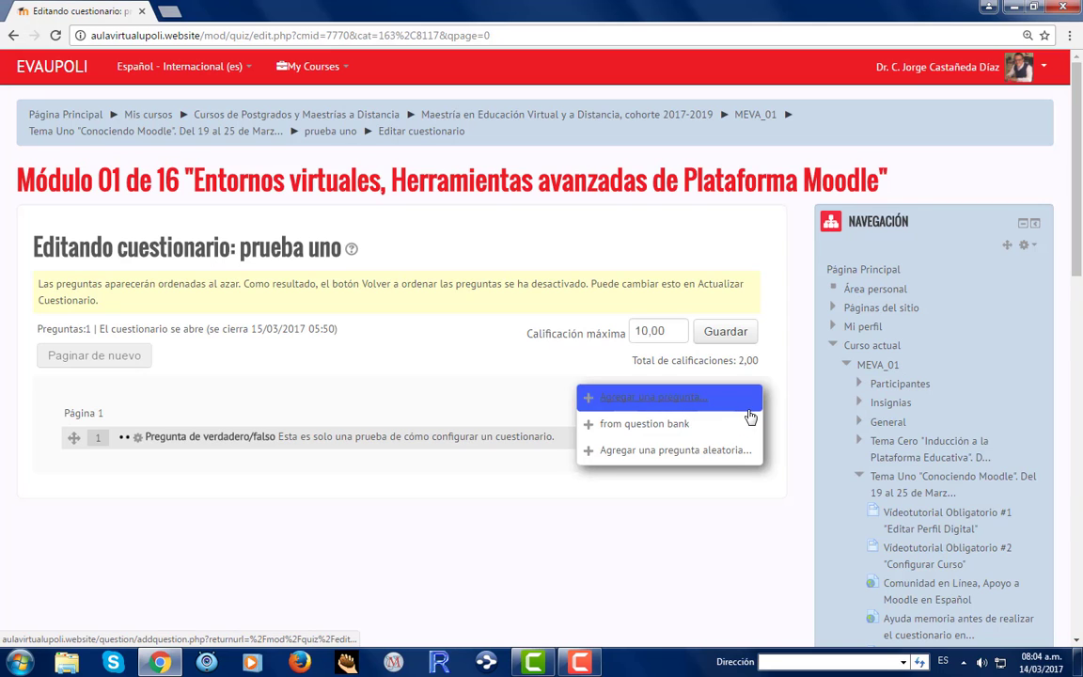
click(606, 398)
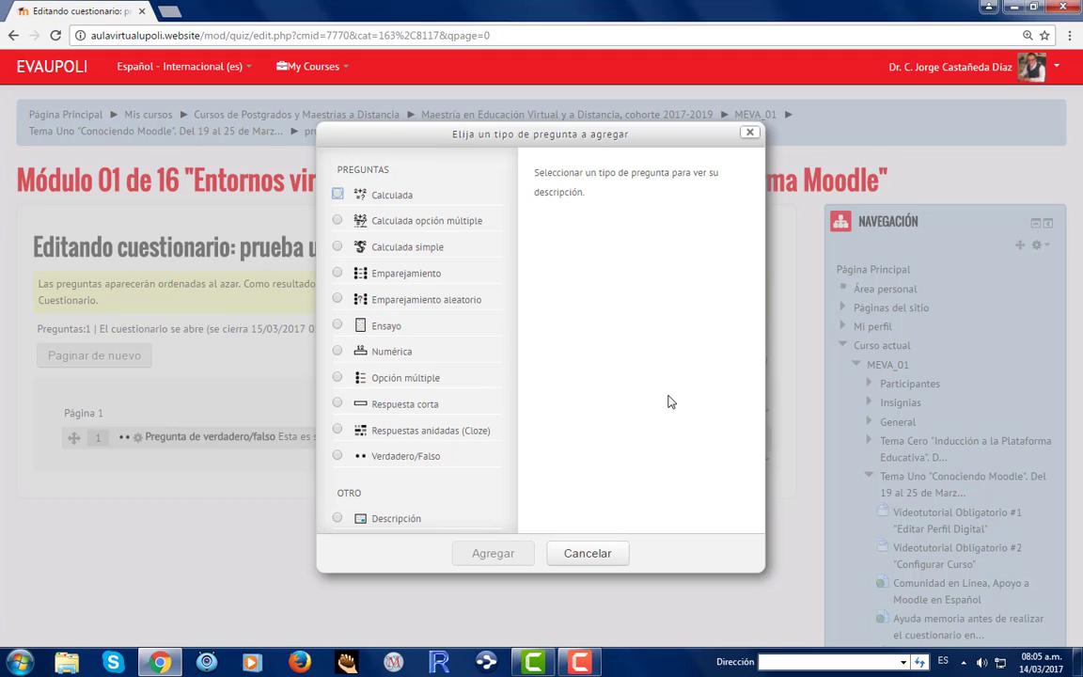
click(401, 386)
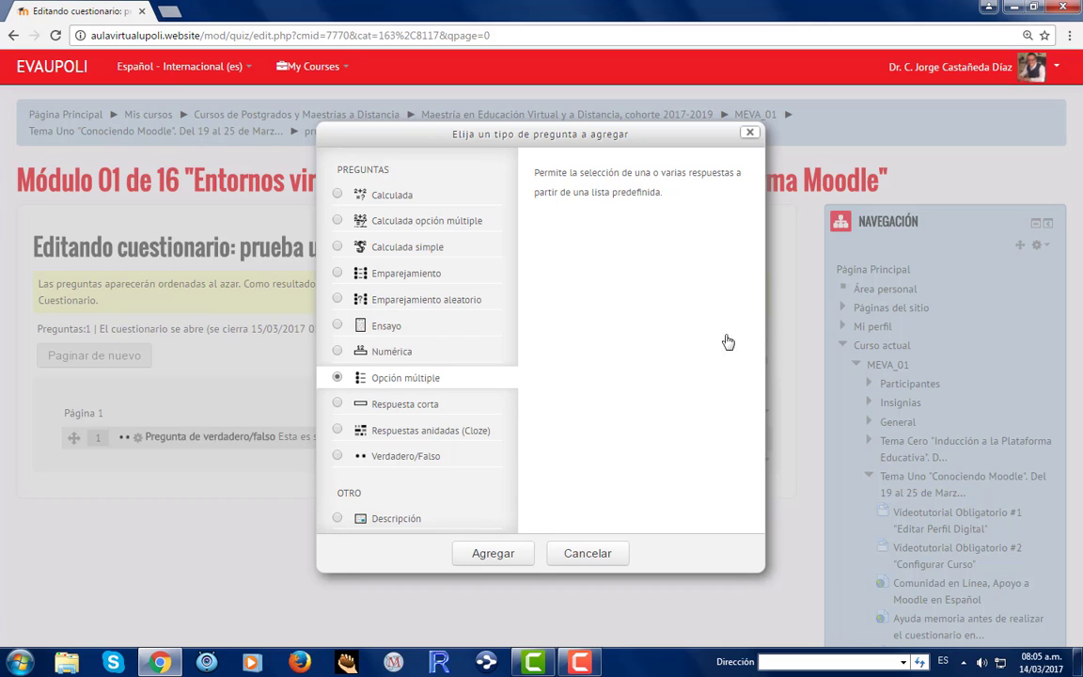
click(507, 555)
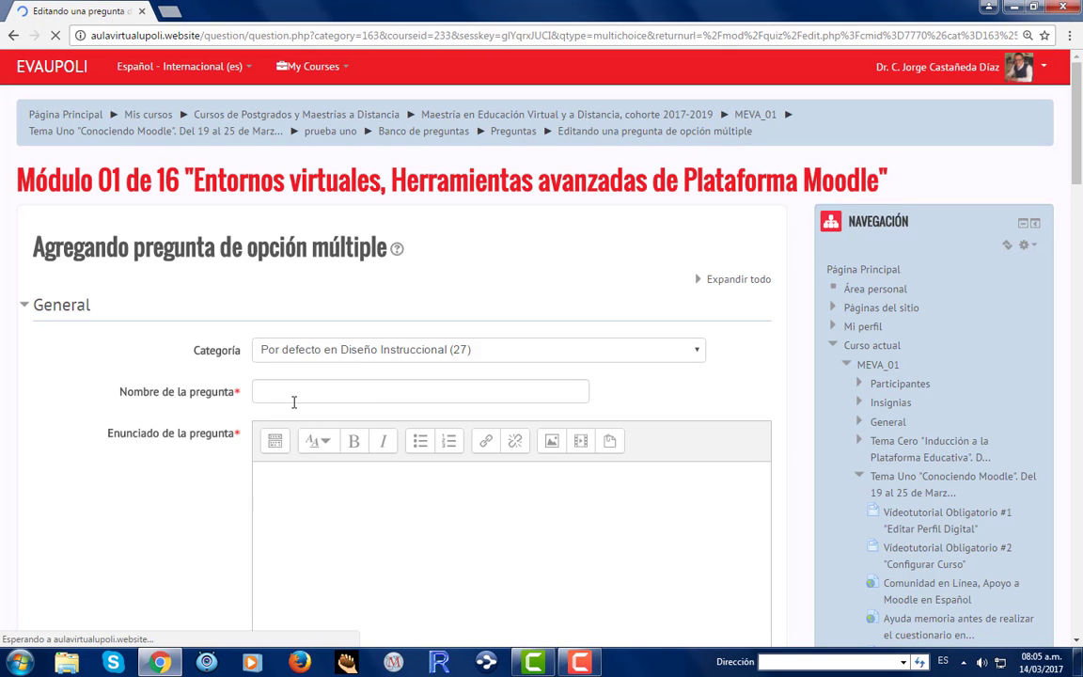
Name the multiple-choice question "Pregunta de opción múltiple con respuesta única.".
click(379, 388)
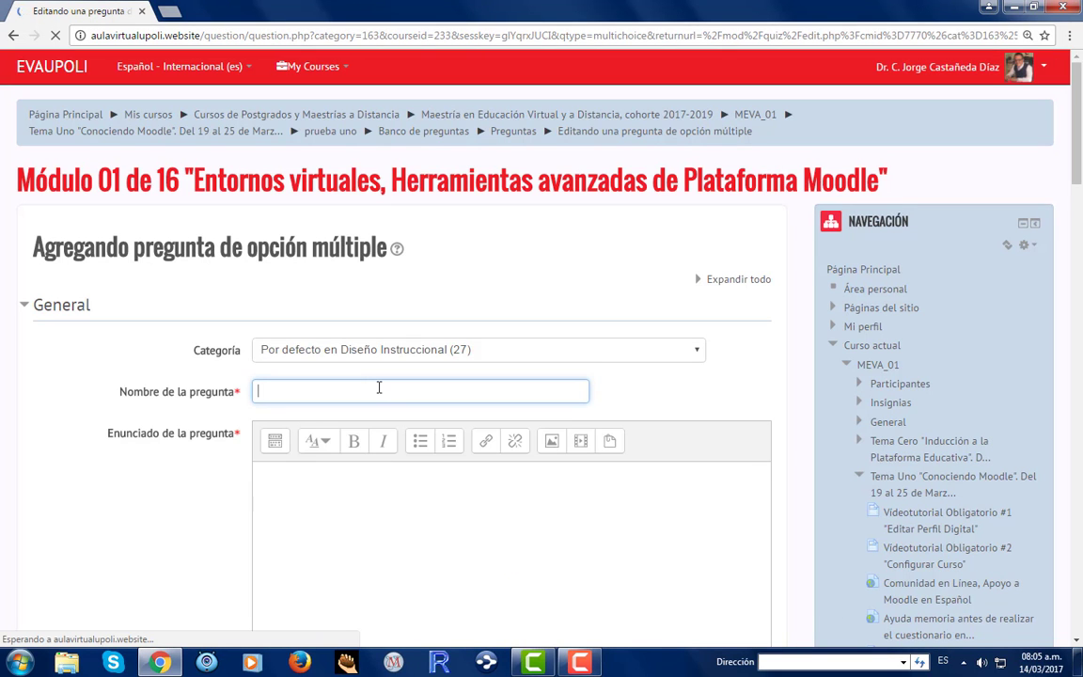
text(Preg)
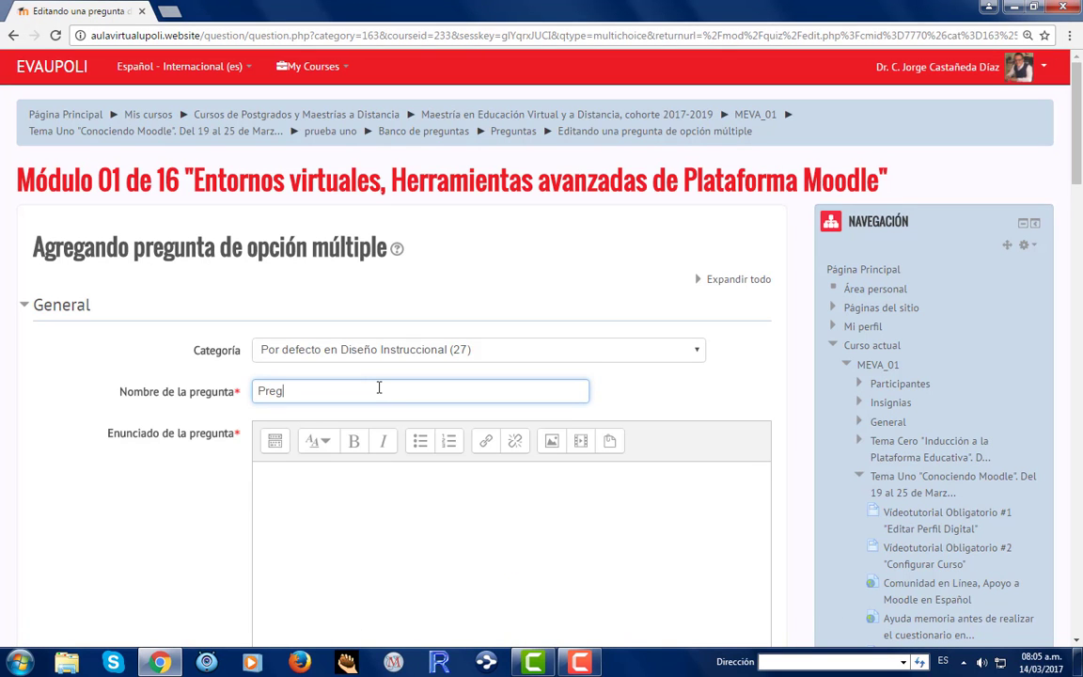
text(unta de opción m)
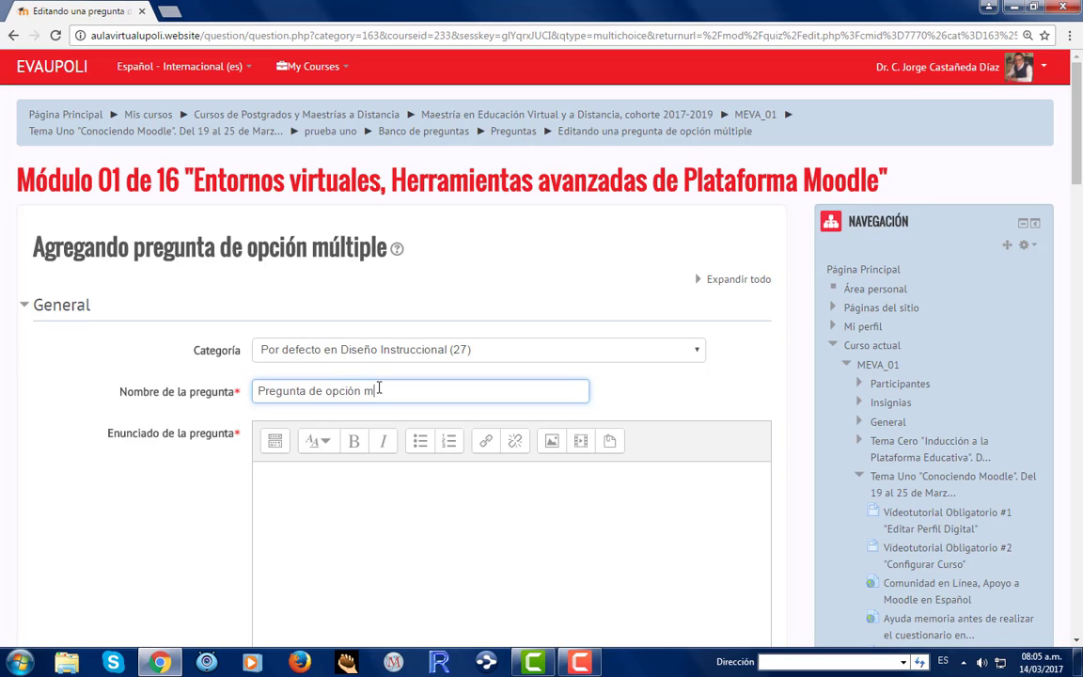
text(últiple con respuest)
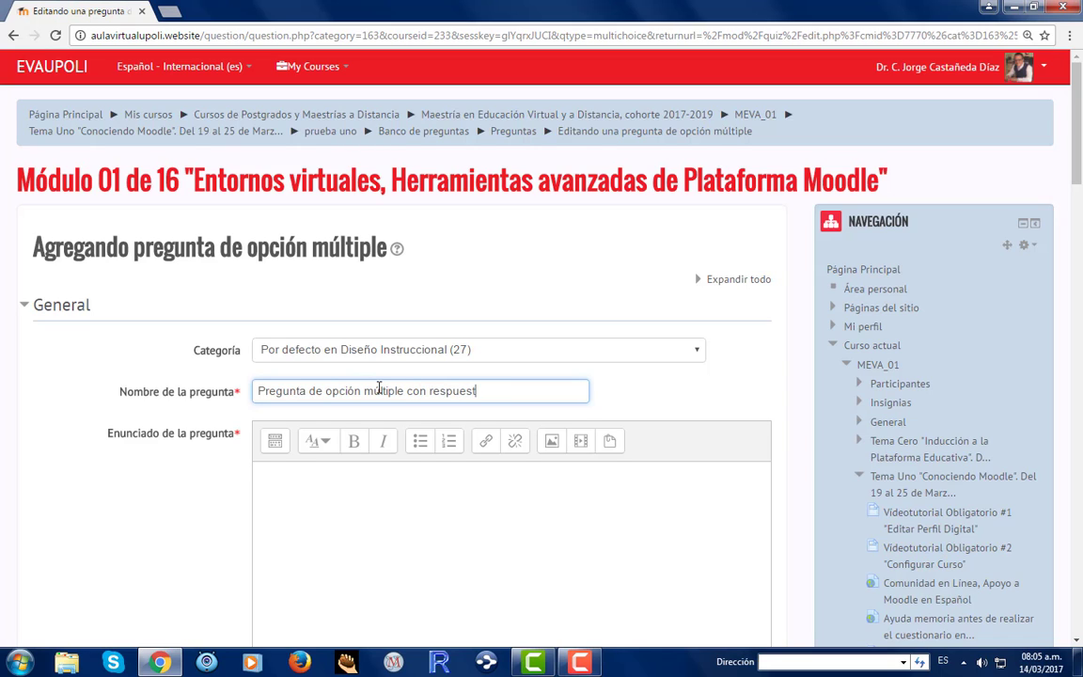
text(a única.)
Begin the question text with "Es un tipo de recurso o herramienta web que permite al profesorado editor de contenidos en el aula virtual,".
click(309, 482)
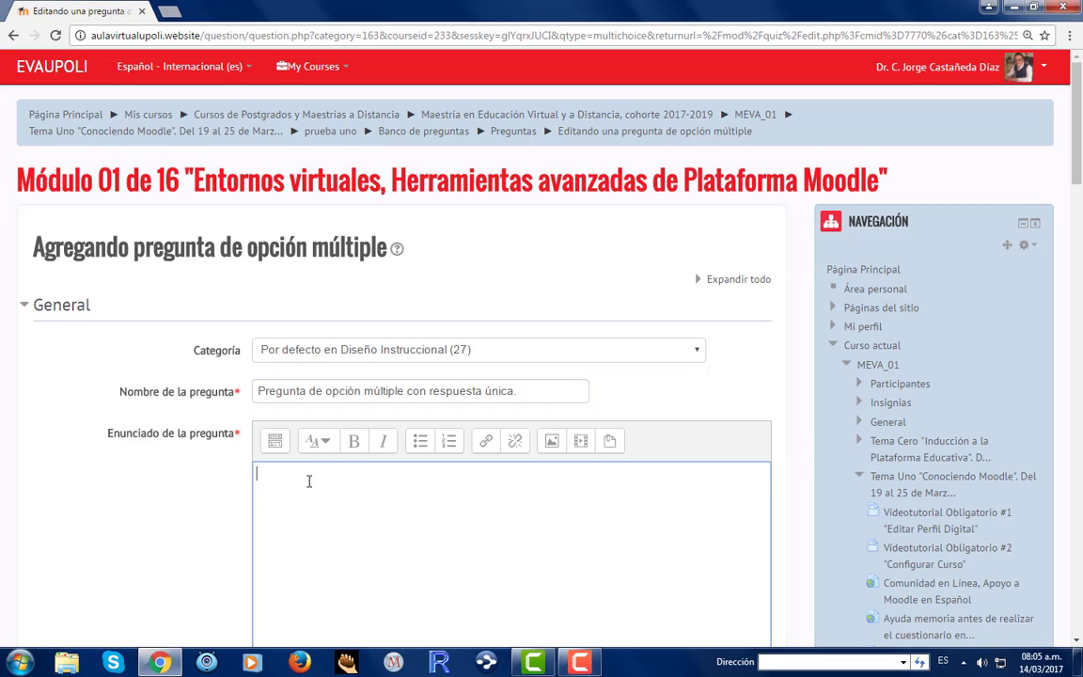
text(Es un tipo de recurso o herramien)
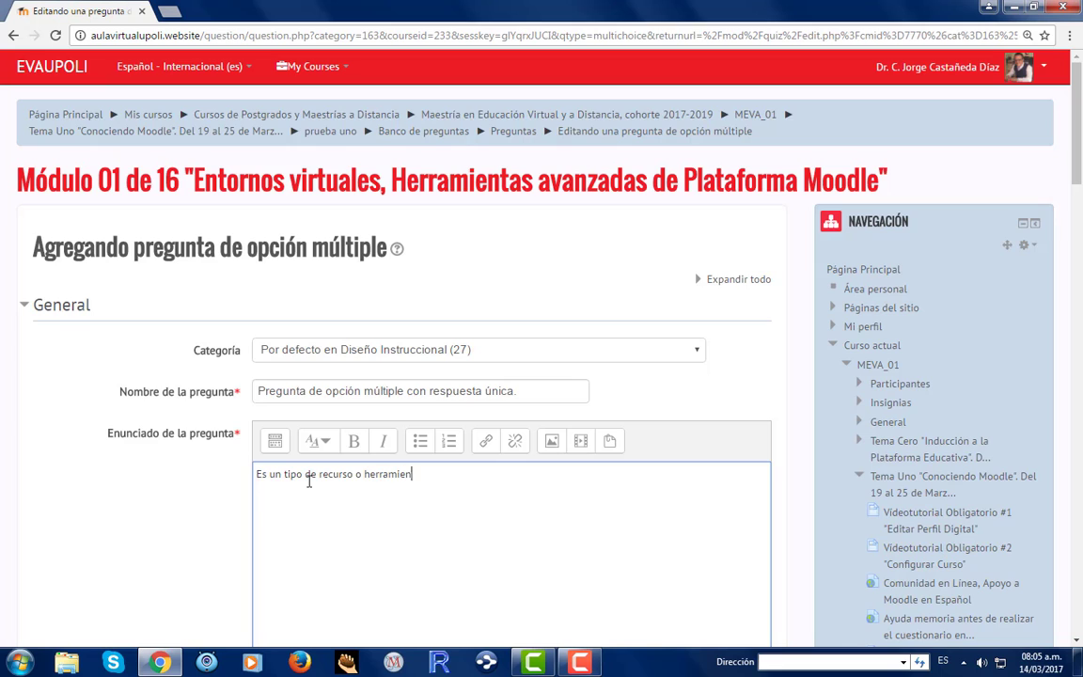
text(ta web que permite al profesor)
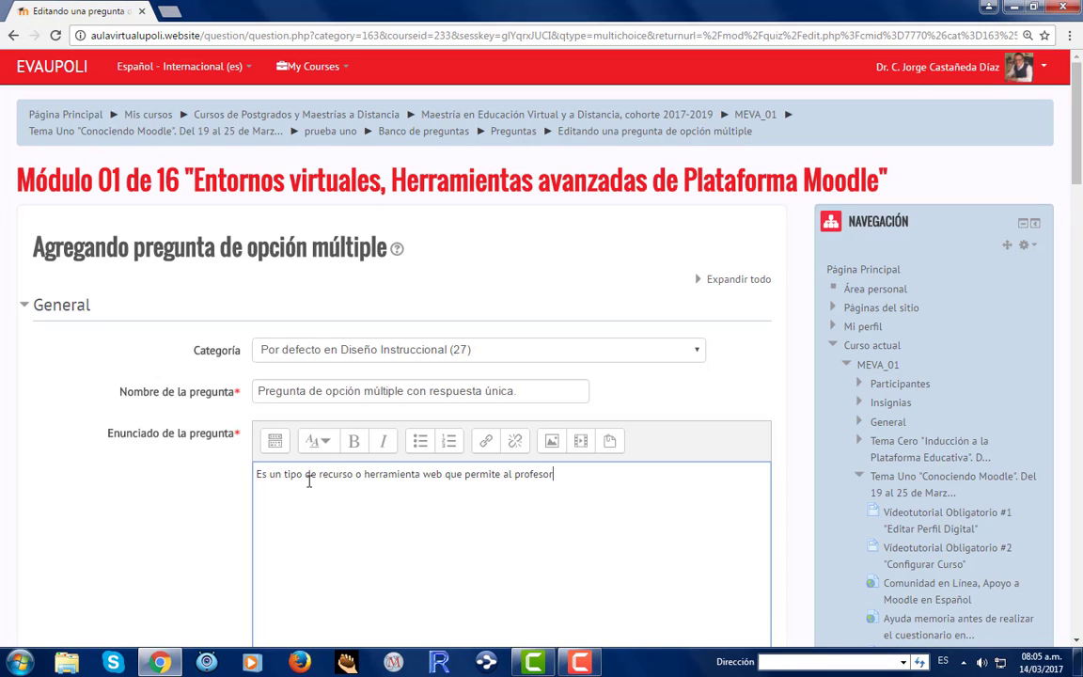
text(ado editor de contenid)
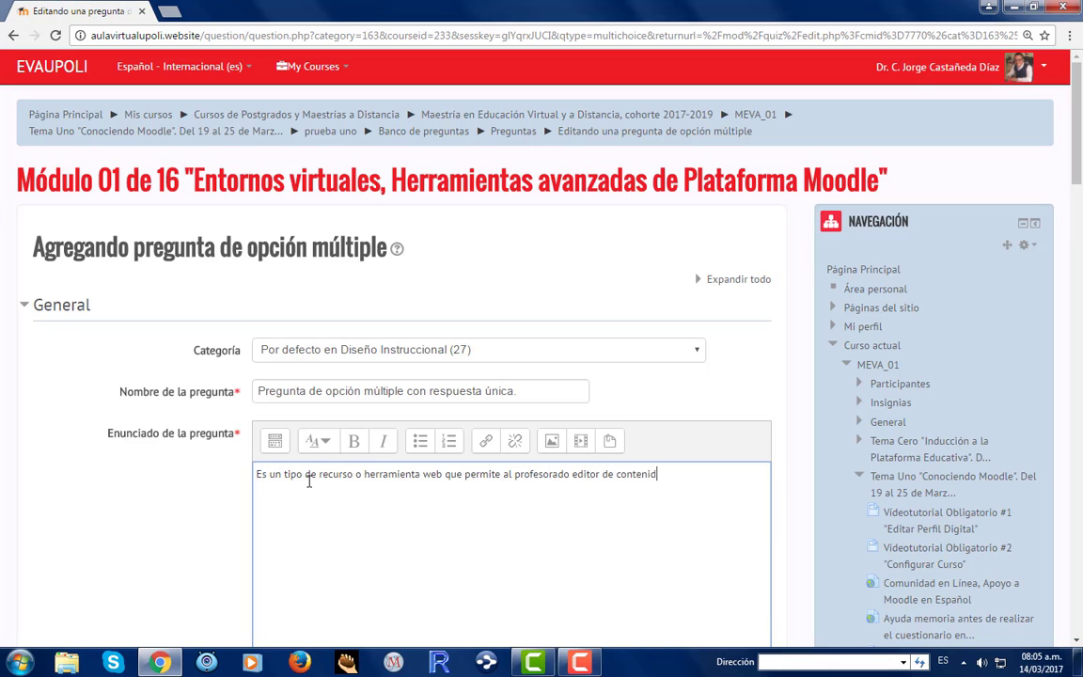
text(os en el aula virtual, dis)
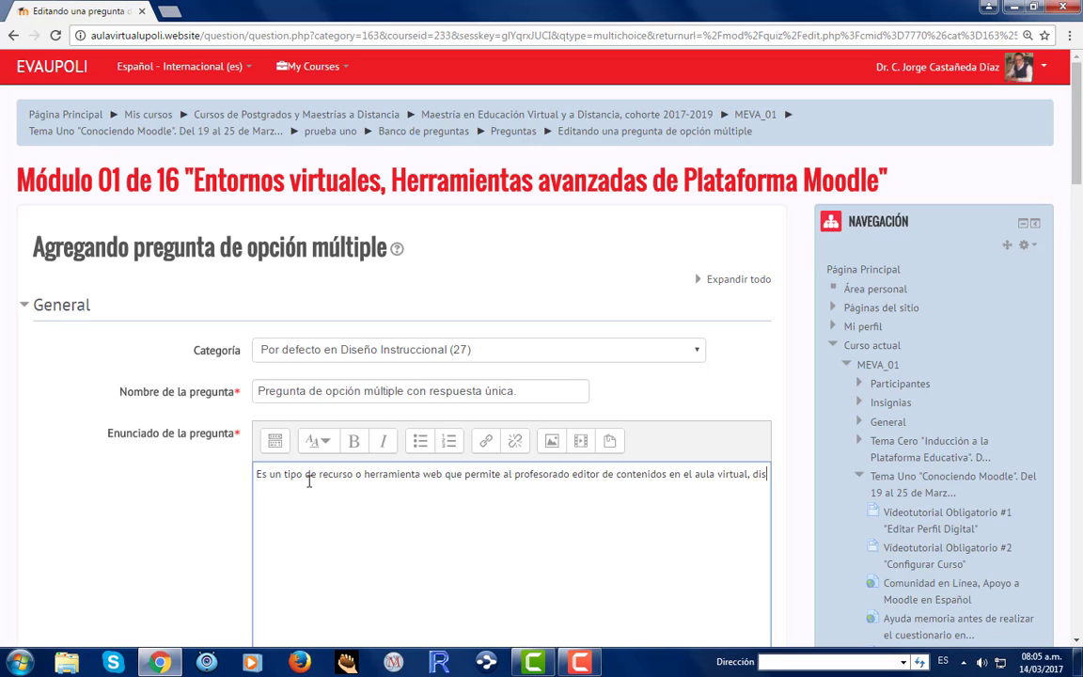
Finish the question text with "diseñar o configurar una determinada que examina el rendimiento del estudiantado.".
text(eñar, co)
key(BackSpace)
key(BackSpace)
text(o configurar una )
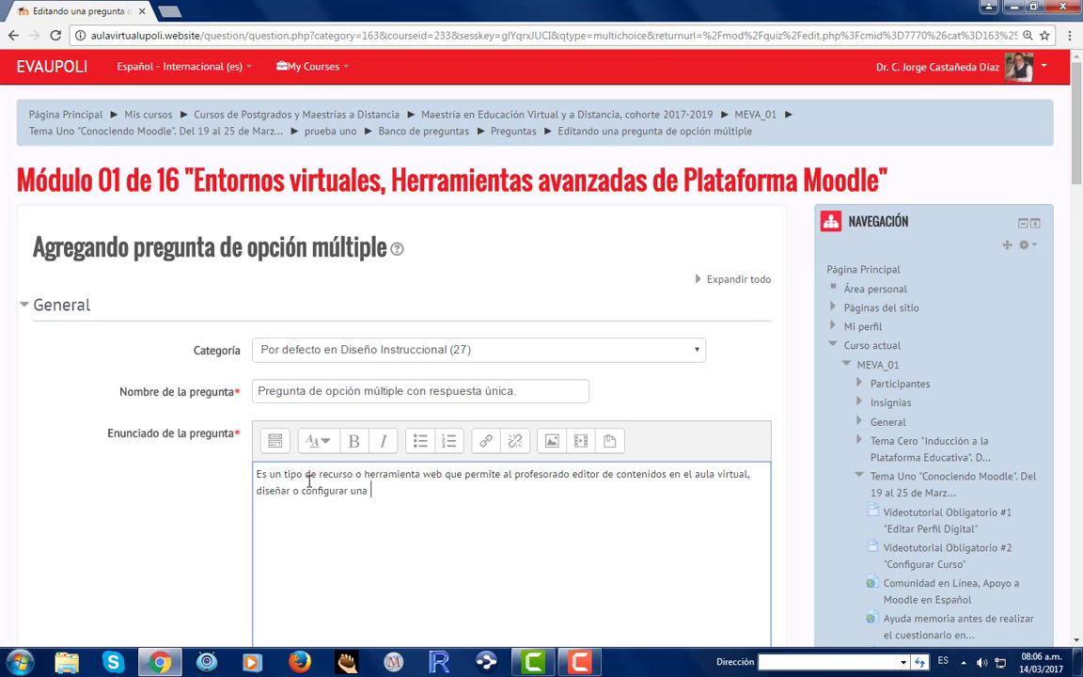
text(detrmianda activida)
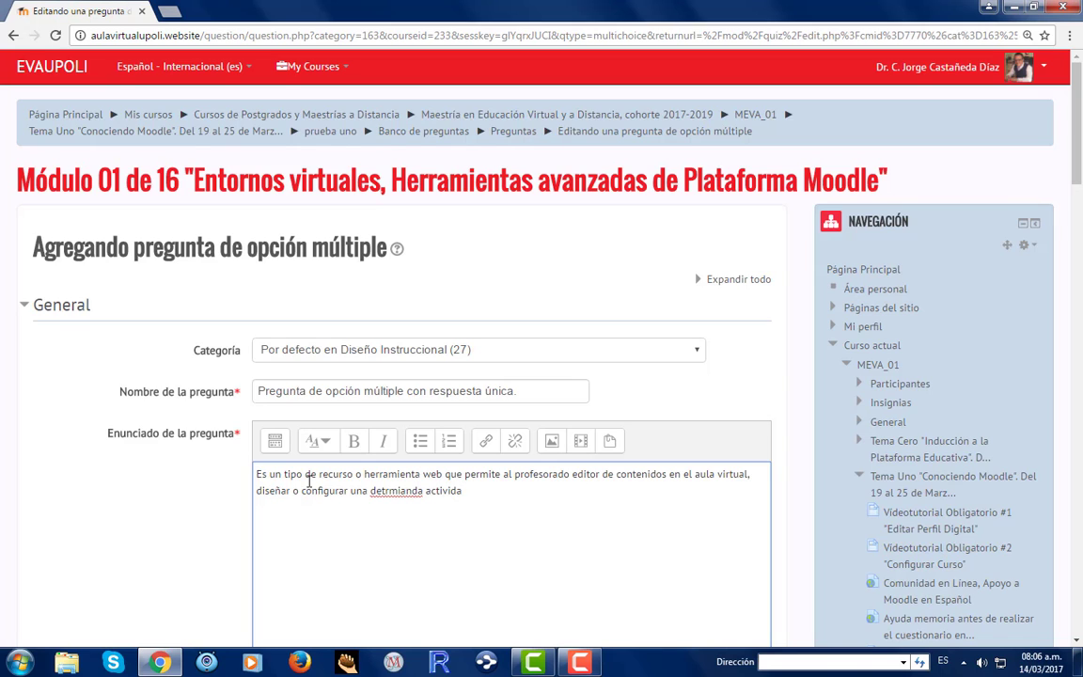
key(BackSpace)
key(BackSpace)
key(BackSpace)
key(BackSpace)
key(BackSpace)
key(BackSpace)
key(BackSpace)
key(BackSpace)
key(BackSpace)
key(BackSpace)
key(BackSpace)
key(BackSpace)
key(BackSpace)
key(BackSpace)
key(BackSpace)
text(erminada que examina )
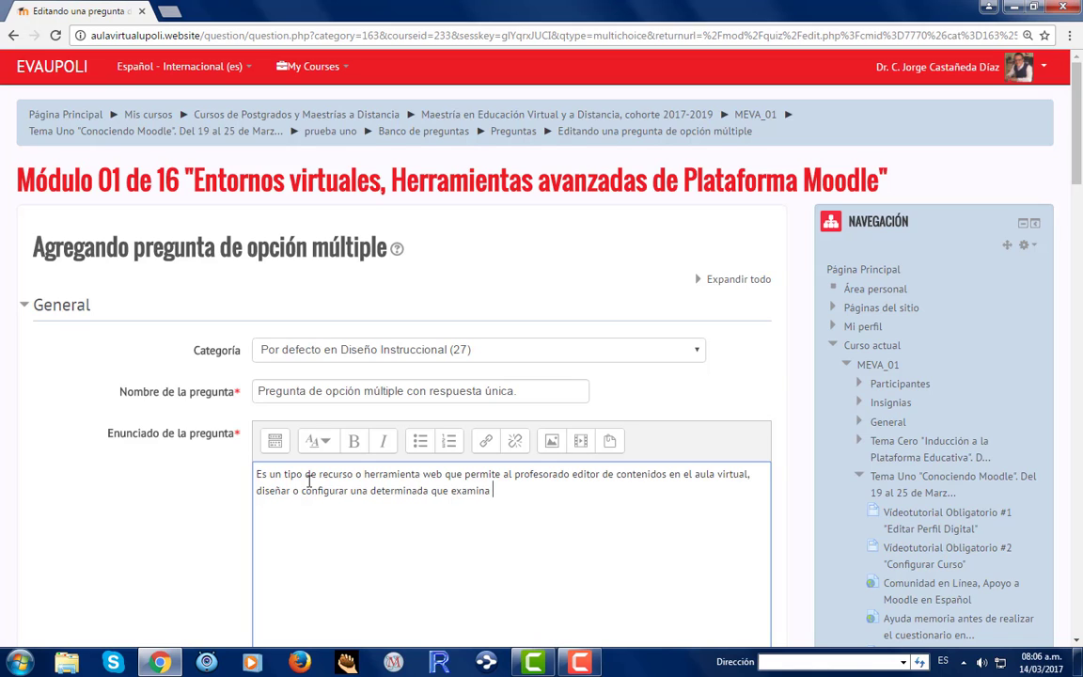
text(el rendimiento del es)
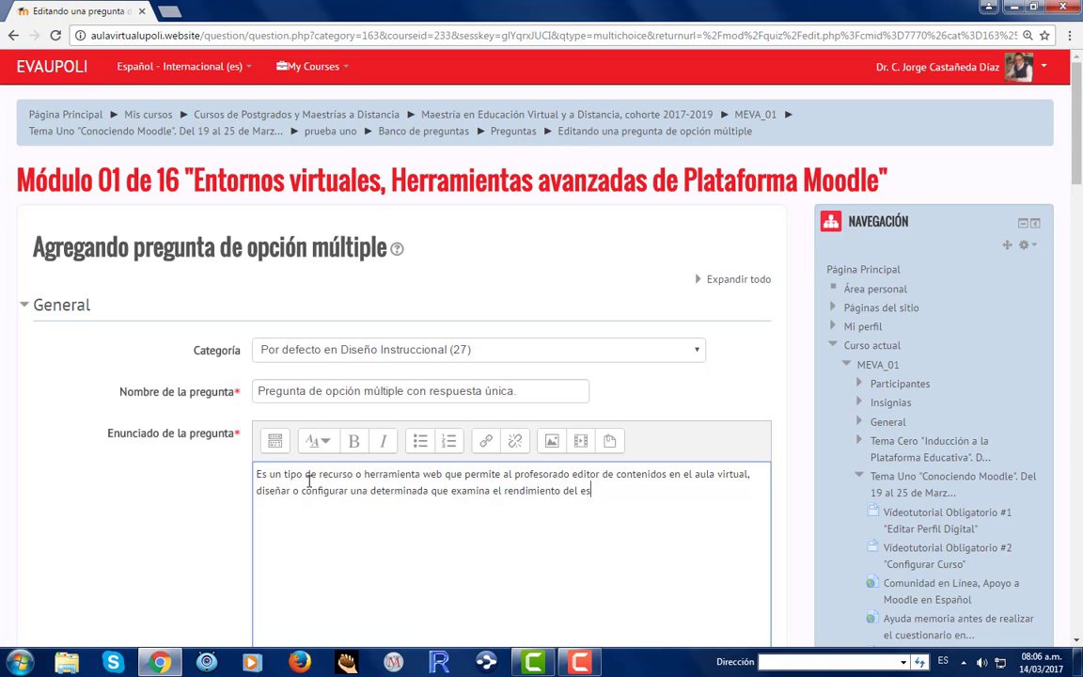
text(tudiantado.)
Set the question's default mark to 2 and keep the answer mode at Sólo una respuesta.
scroll(554, 329, down, 5)
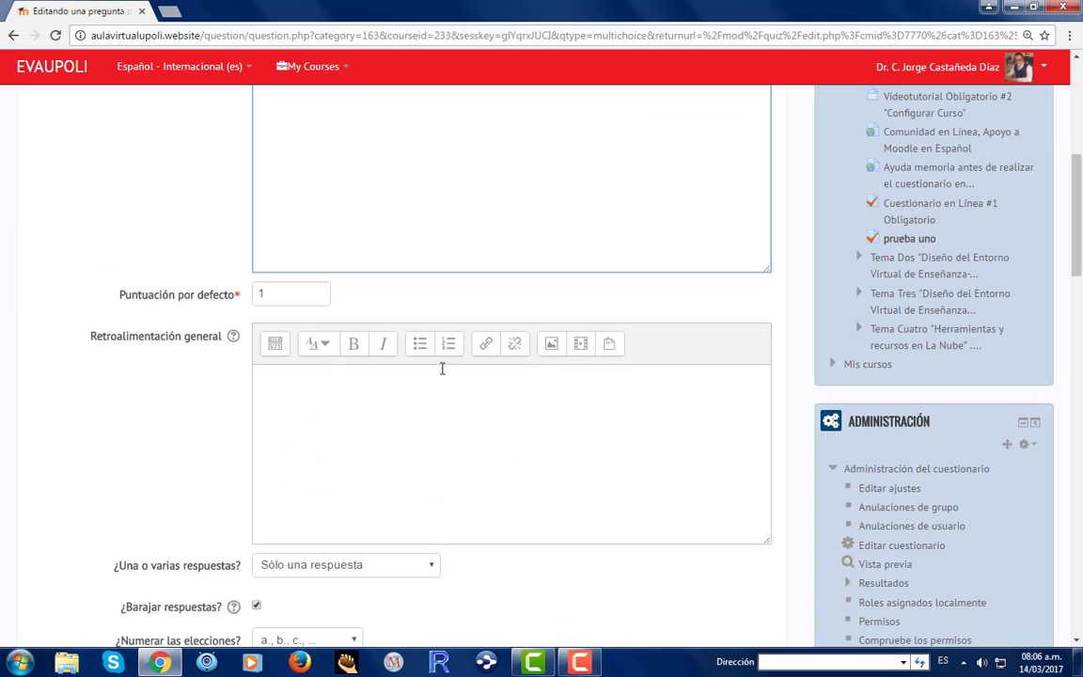
double_click(297, 294)
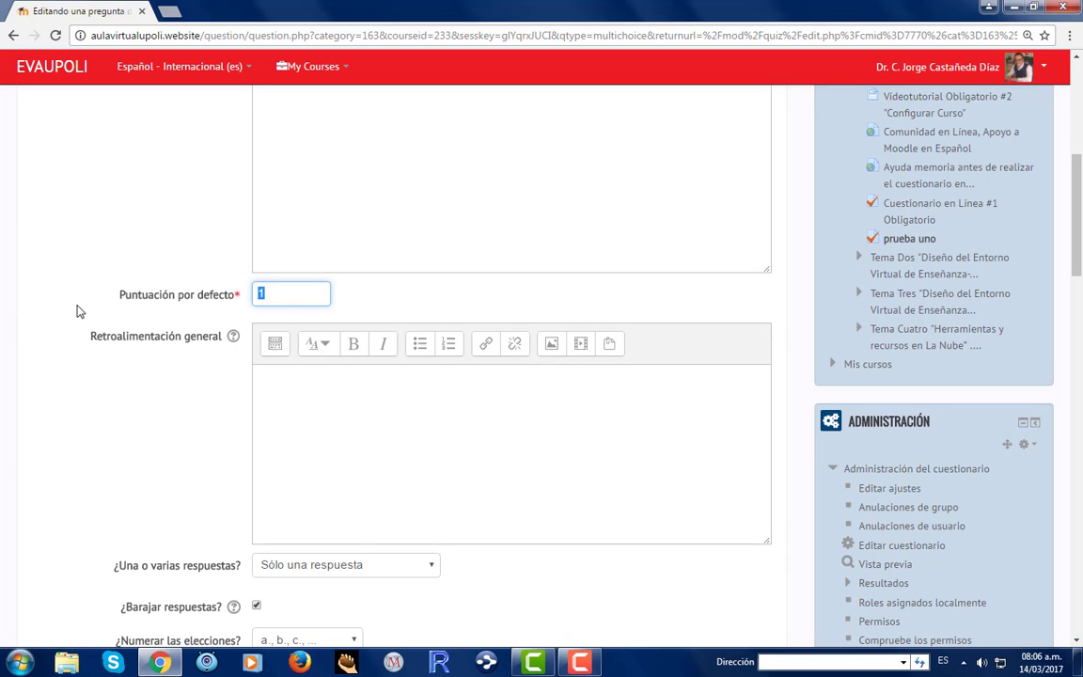
text(2)
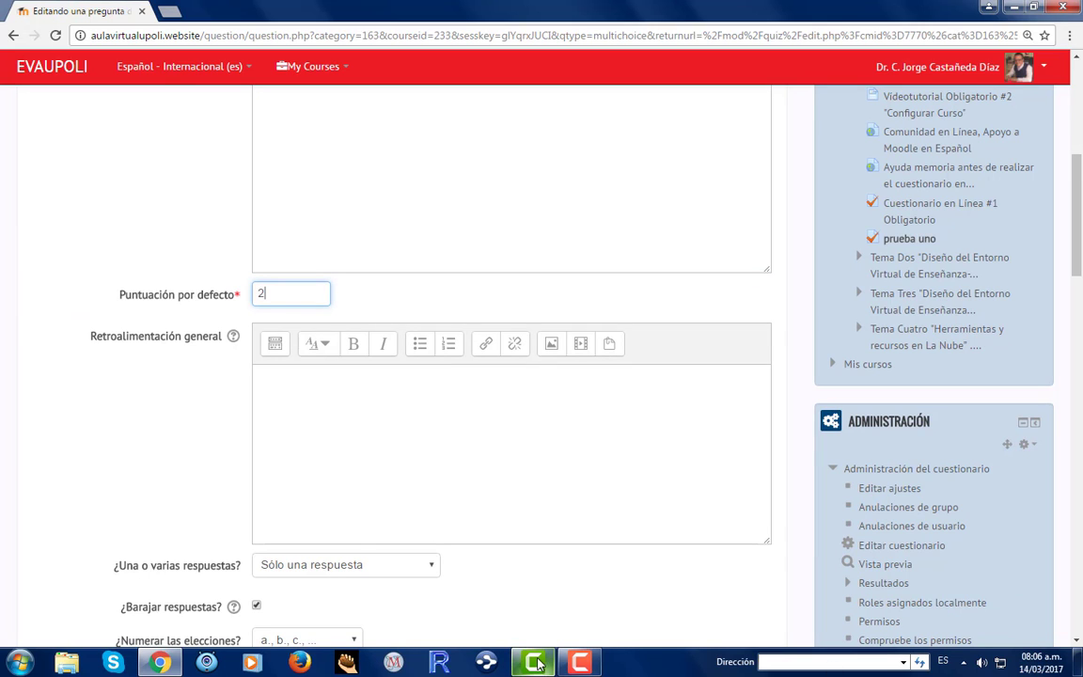
scroll(346, 423, down, 1)
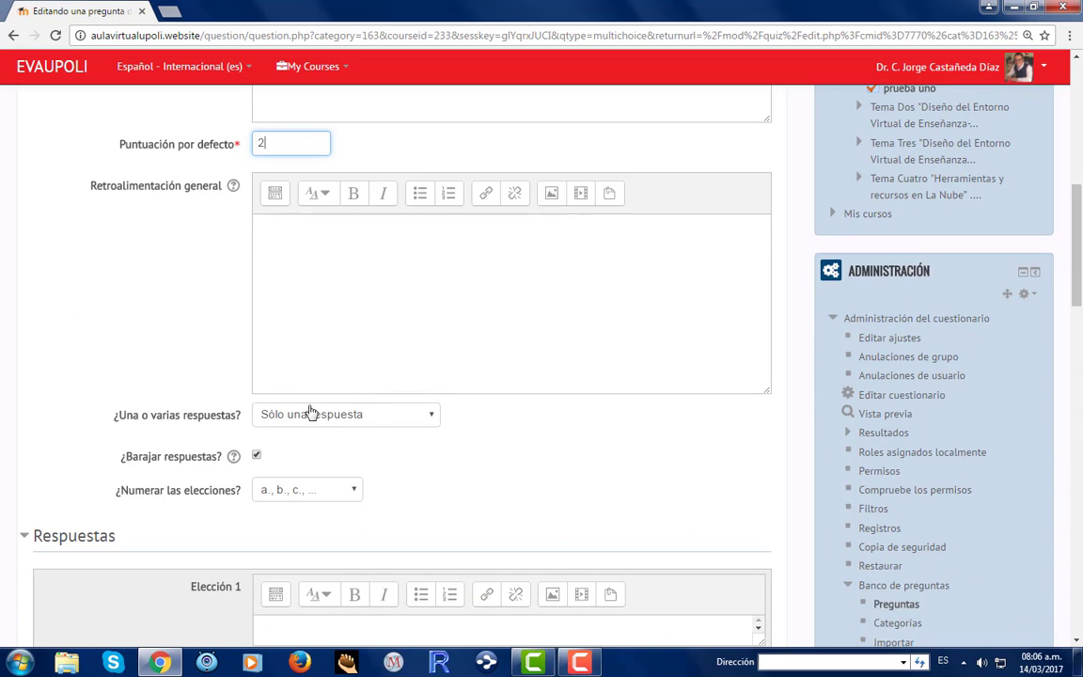
click(423, 423)
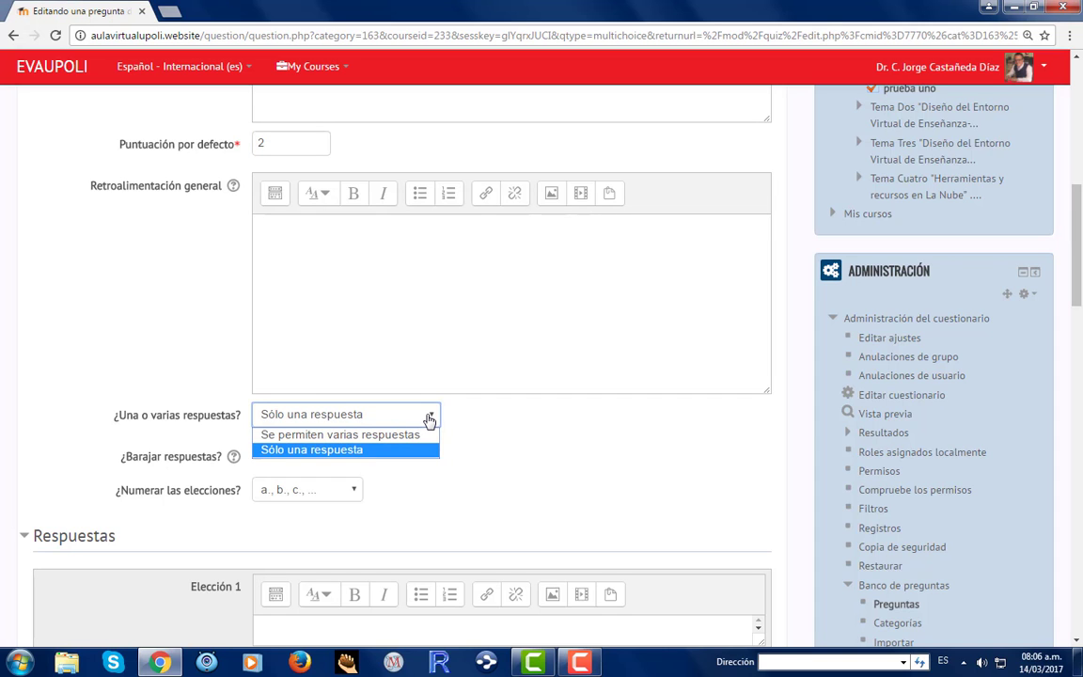
click(429, 420)
scroll(578, 370, up, 3)
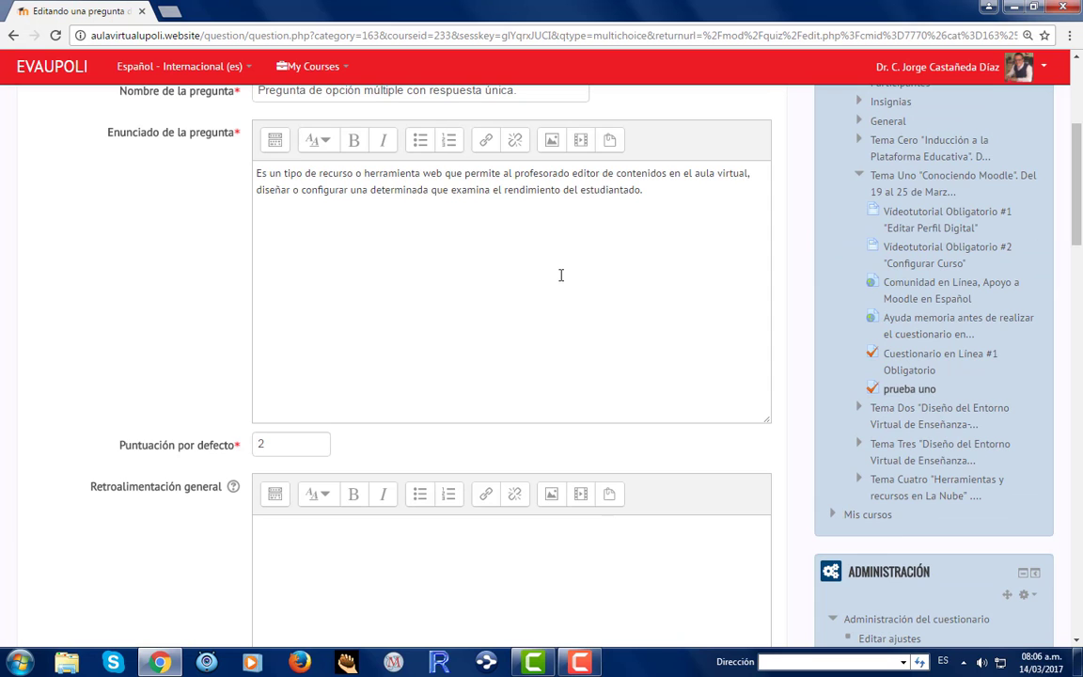
Enter "Blog" as the answer text of Elección 1.
scroll(259, 398, down, 5)
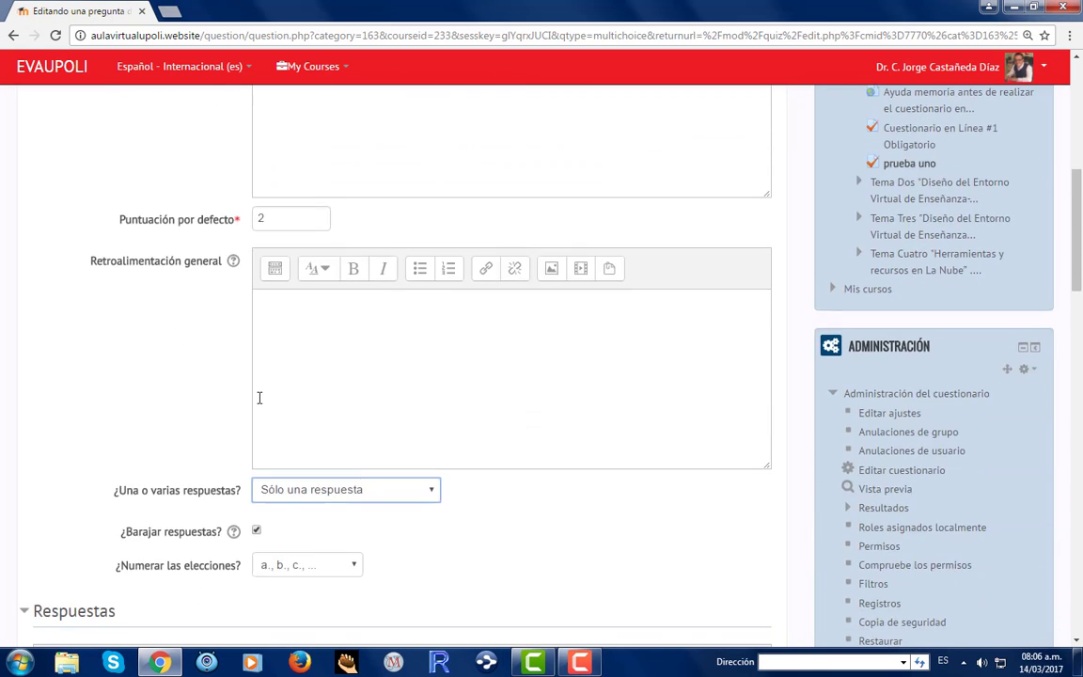
scroll(259, 398, down, 1)
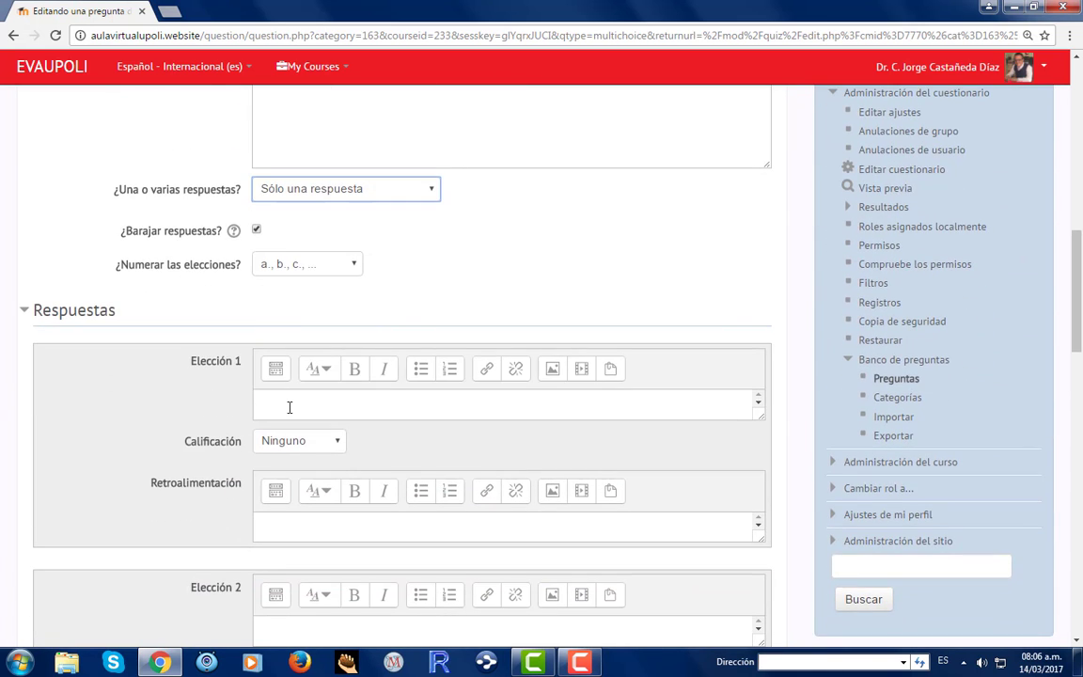
click(294, 402)
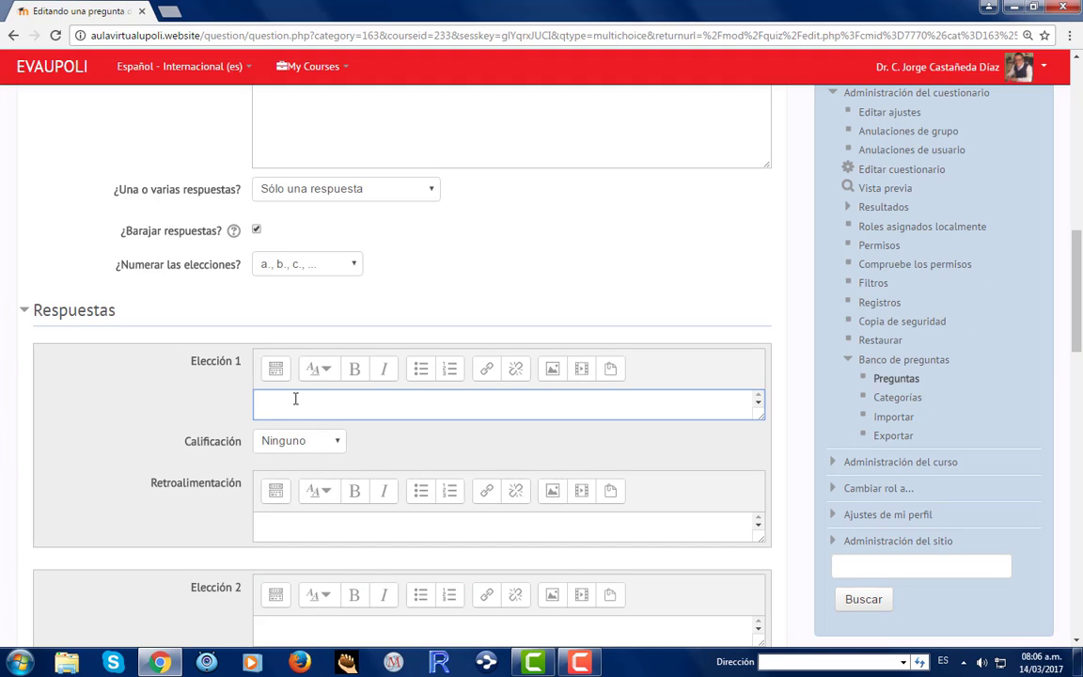
text(Blor)
click(300, 521)
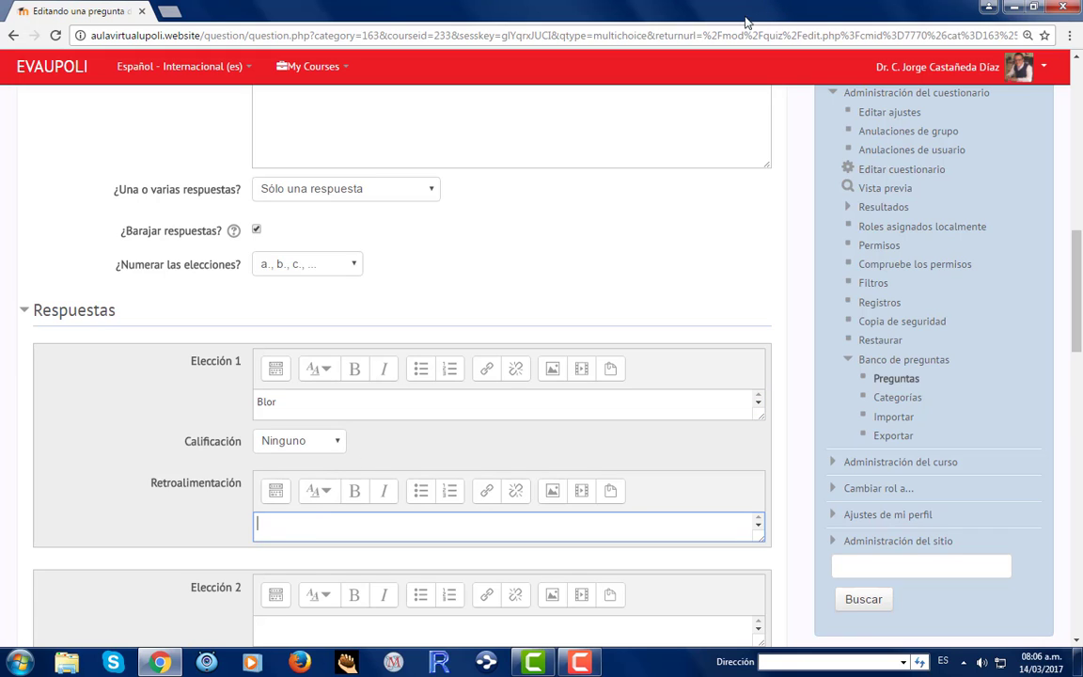
click(276, 404)
key(BackSpace)
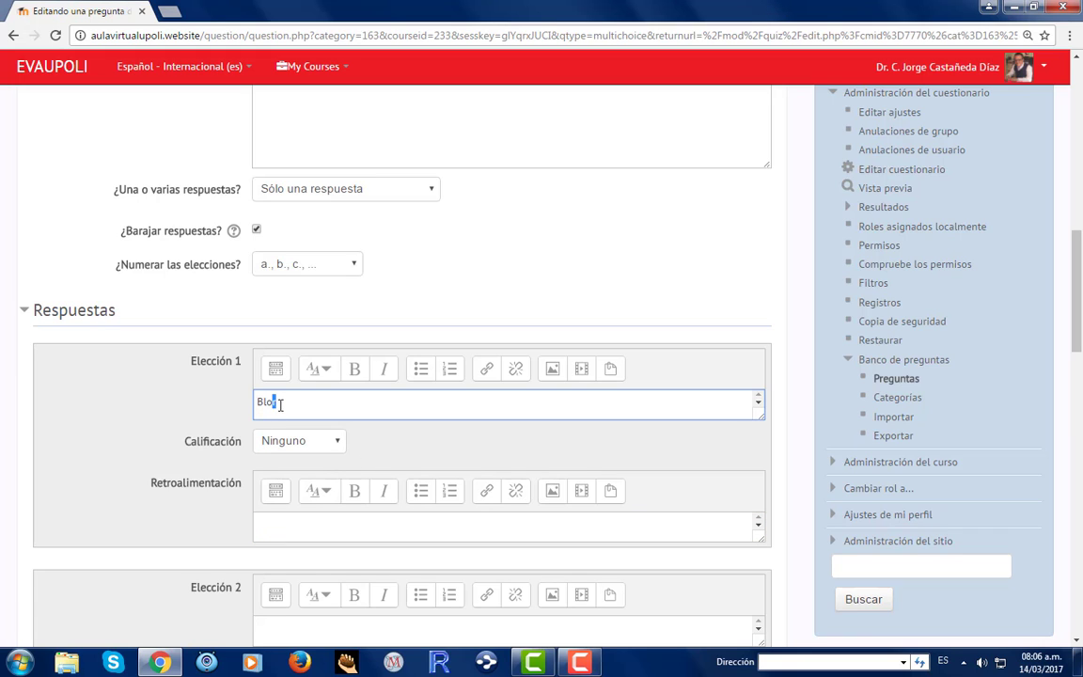
text(g)
Give Elección 1 the feedback "Estás equivocado, el blog es un recurso colaborativo.".
click(265, 532)
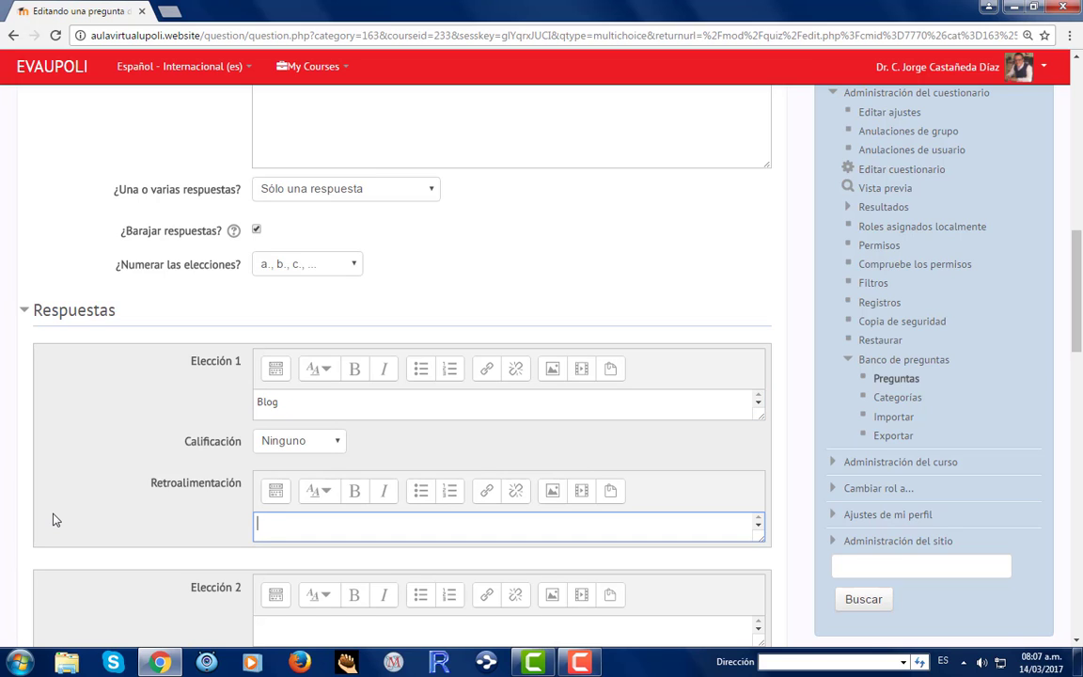
text(Estás equivocado, el b)
text(log )
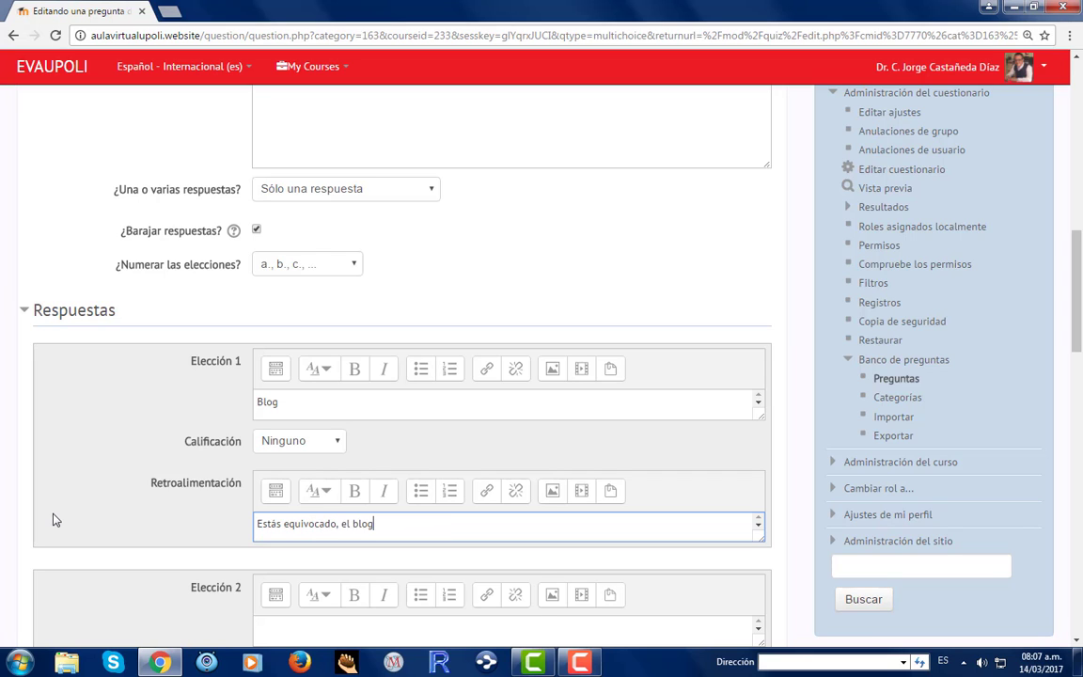
text(es un recurso colaborativo.)
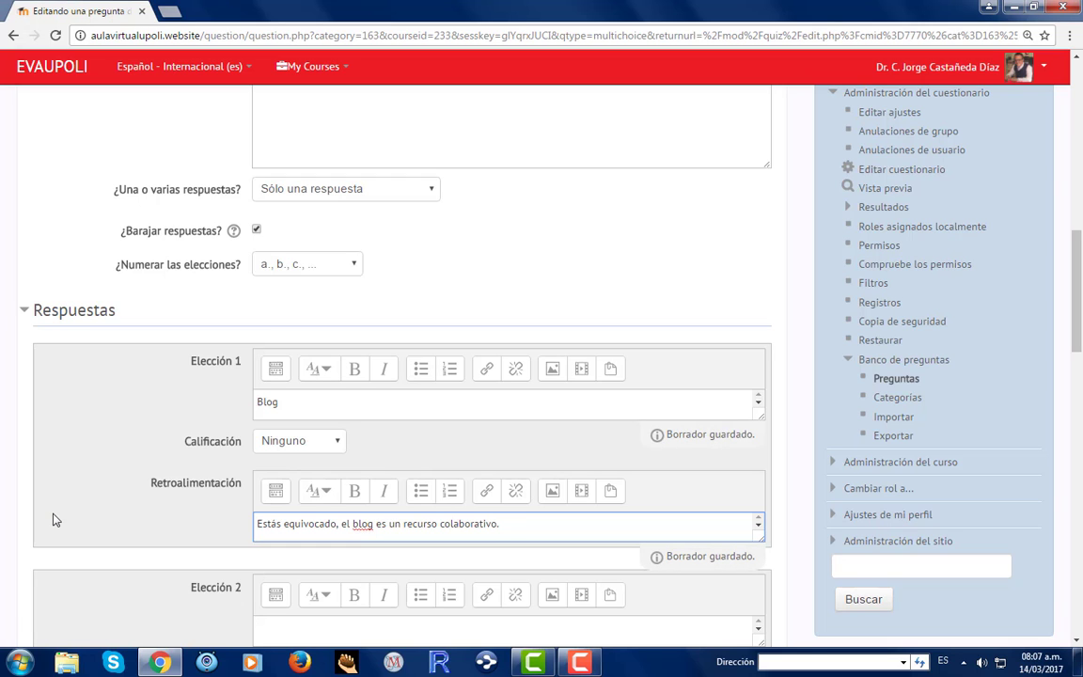
Enter "Consulta." as the answer text of Elección 2.
scroll(489, 439, down, 1)
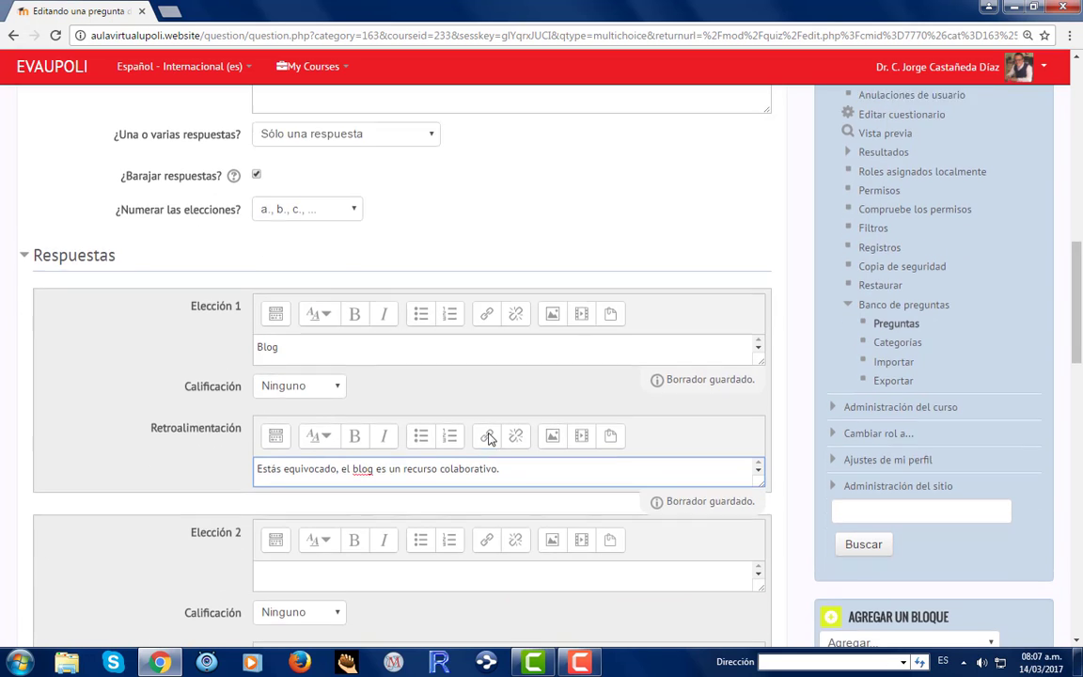
scroll(489, 438, down, 2)
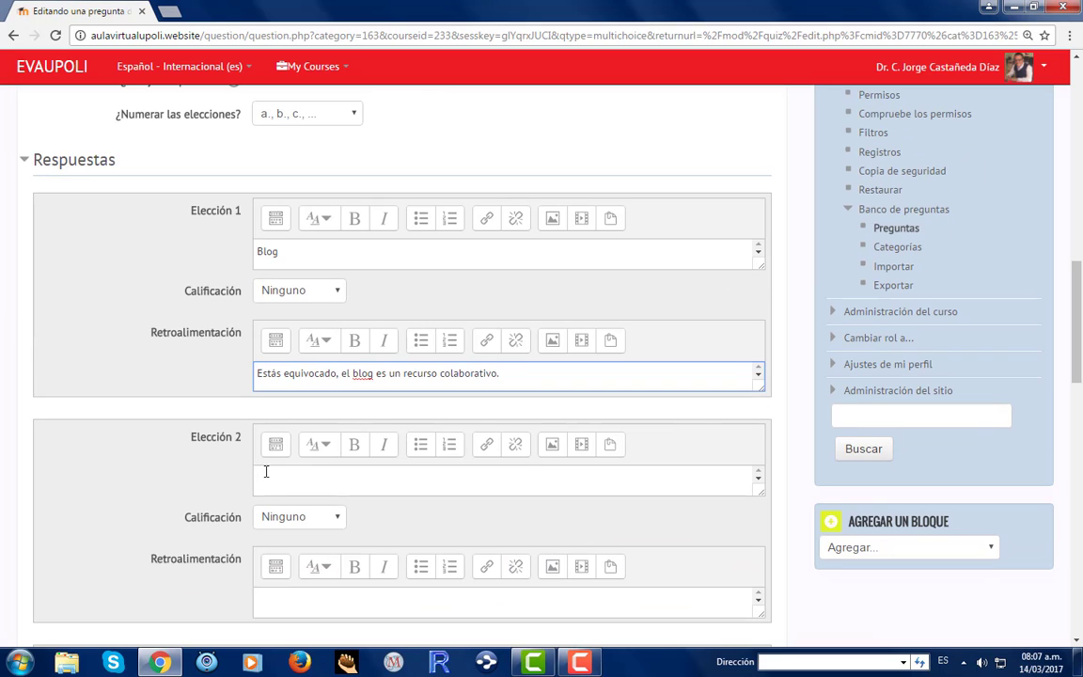
click(267, 471)
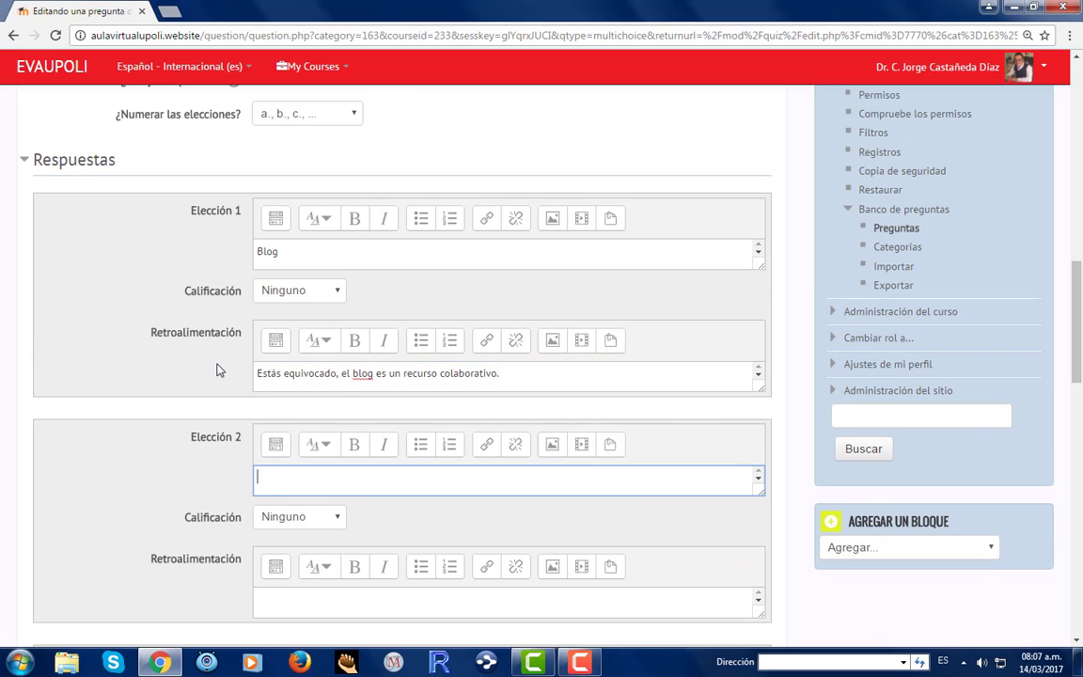
text(Consulta.)
Give Elección 2 the feedback "Estás parcialmente correcto, pero nos referimos a otra actividad, en este caso la prueba en línea.".
click(272, 603)
text(Estás)
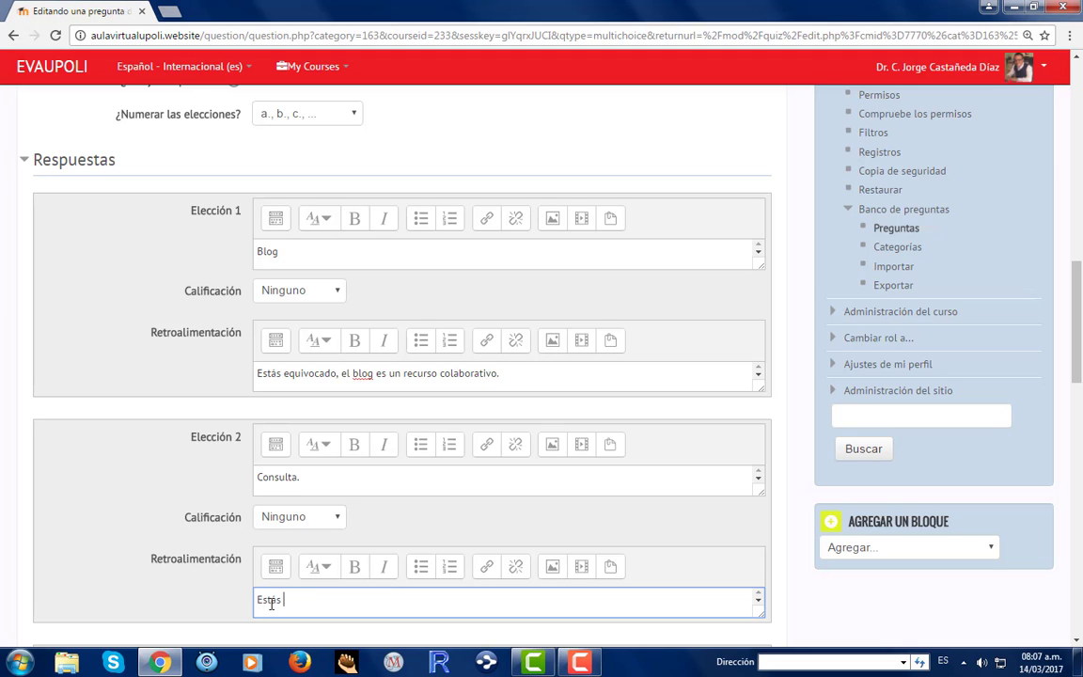
text( parcialmente )
text(en)
key(BackSpace)
key(BackSpace)
key(BackSpace)
text(correcto)
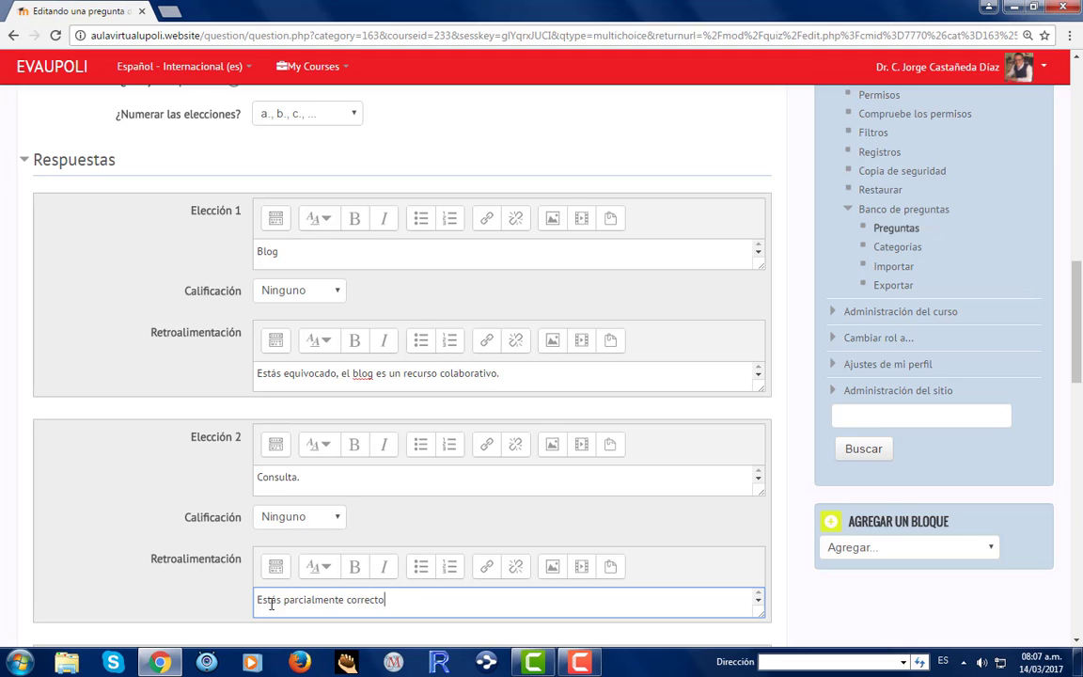
text(, pero nos referimos al c)
key(BackSpace)
text(a otra acti)
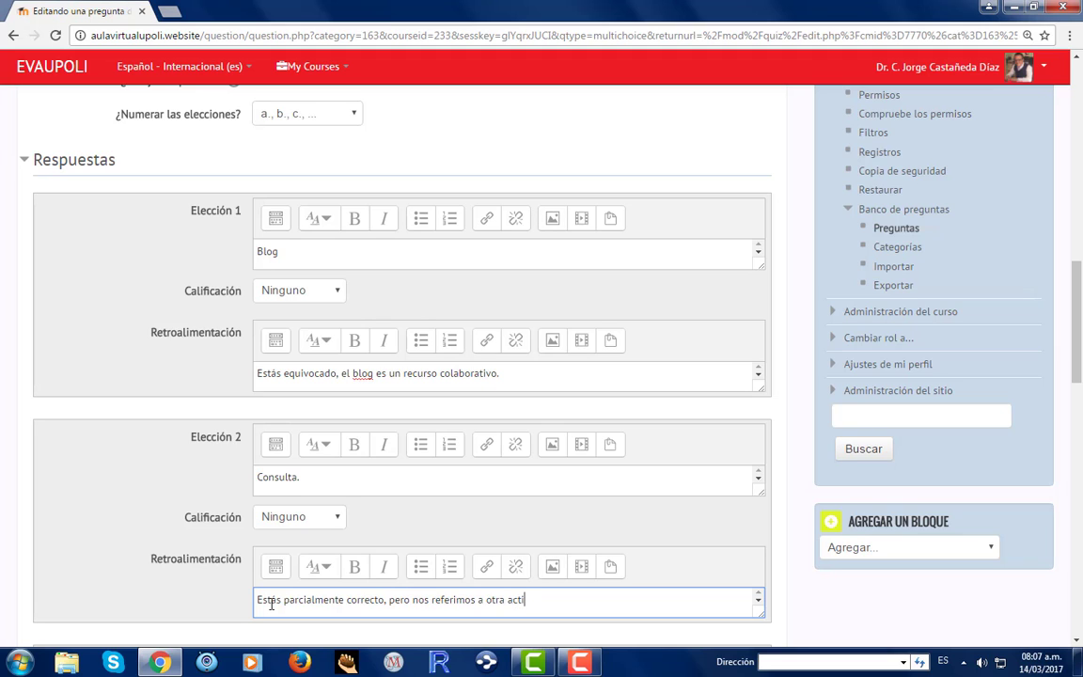
text(vidad, en este caso la prueba en )
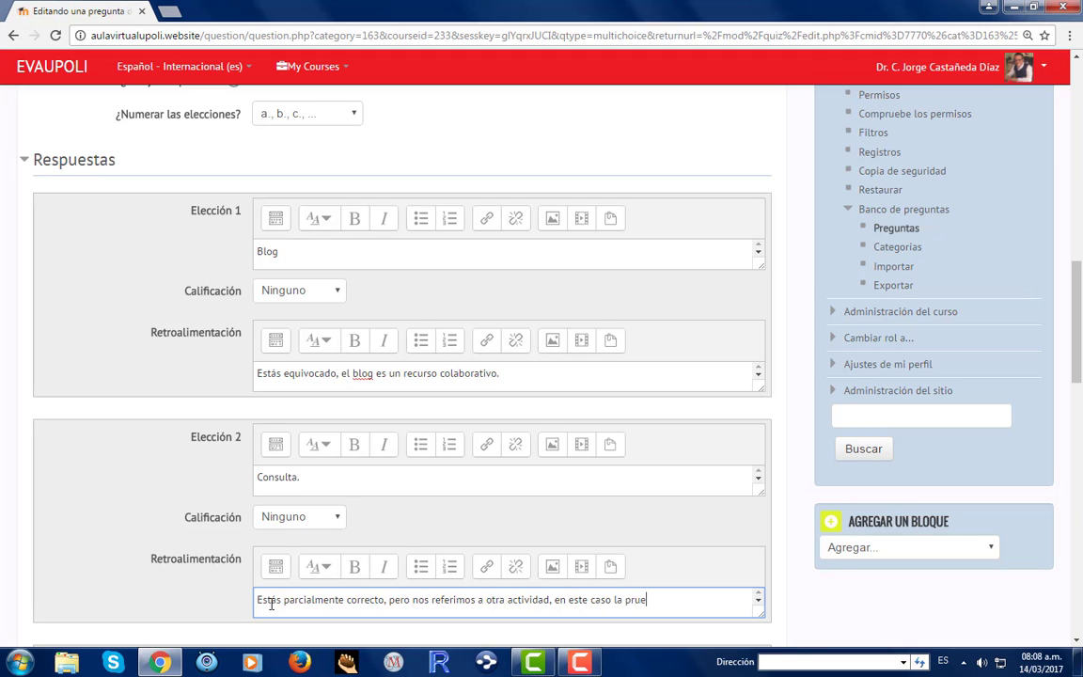
text(linea.)
Enter "Cuestionario." as the answer text of Elección 3 and set its grade to 100%.
scroll(151, 450, down, 5)
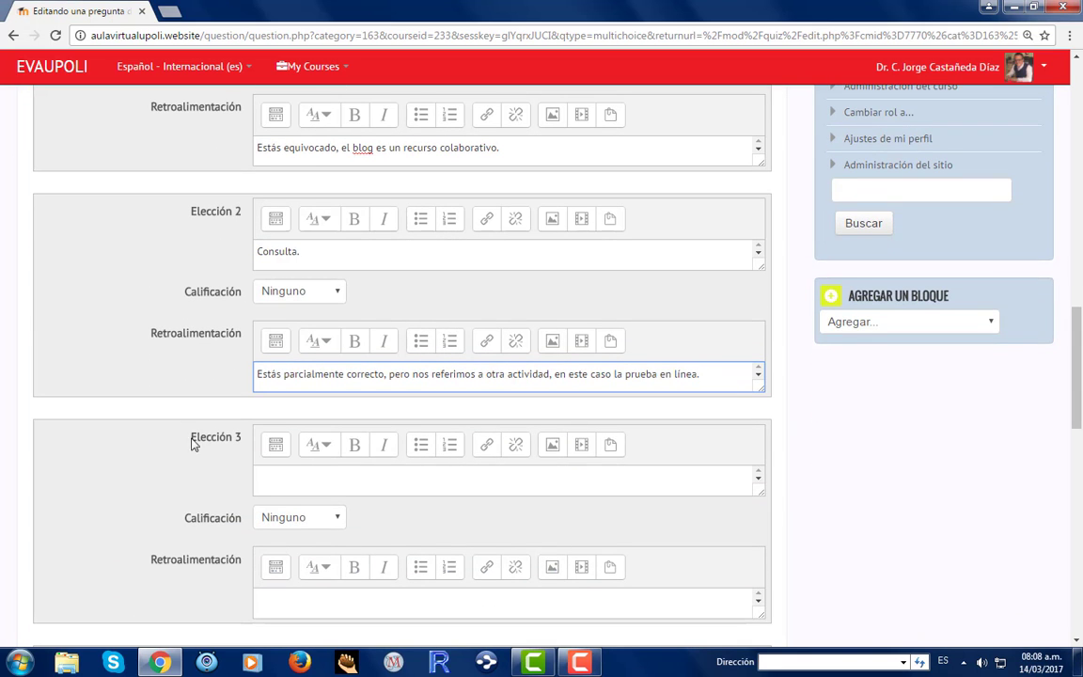
click(276, 473)
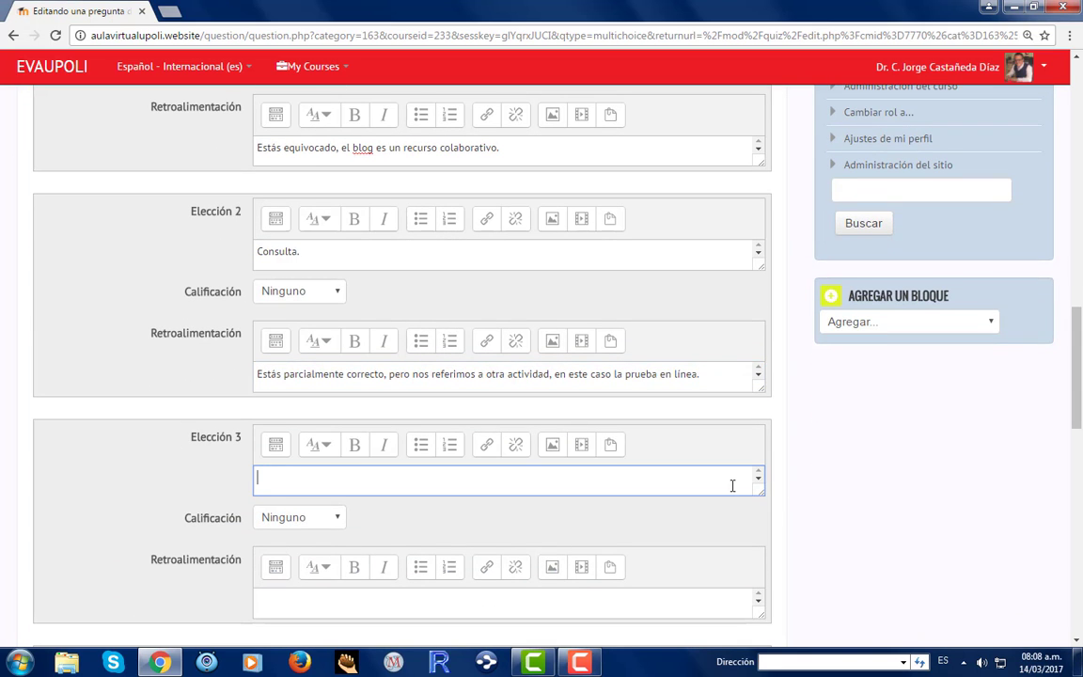
text(C)
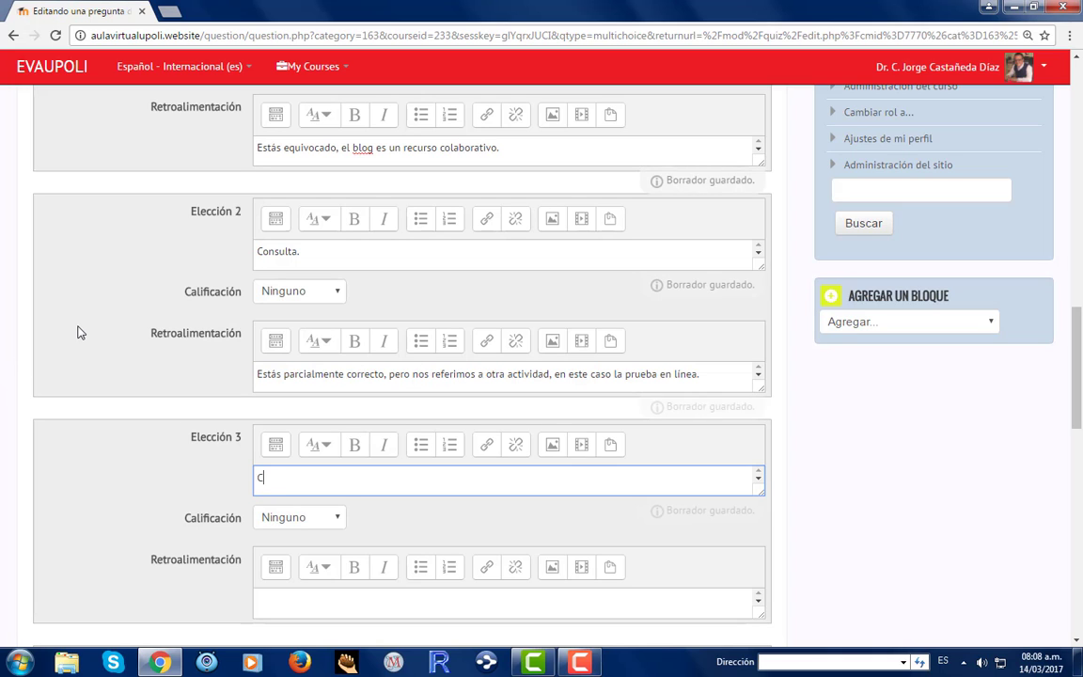
text(uestionario)
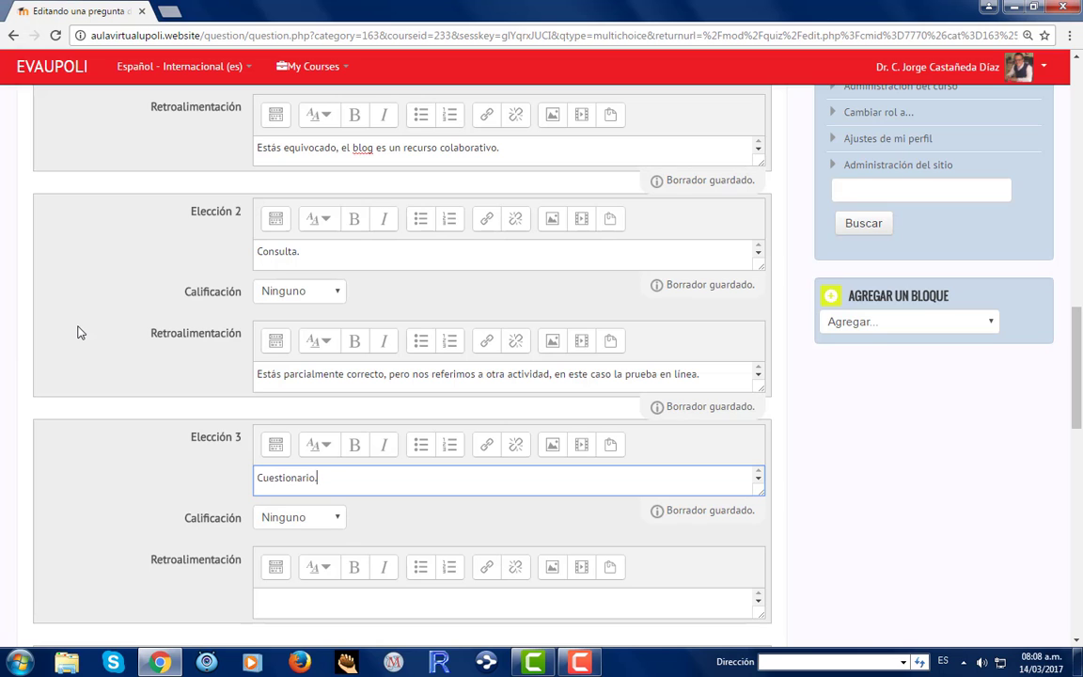
text(.)
click(336, 517)
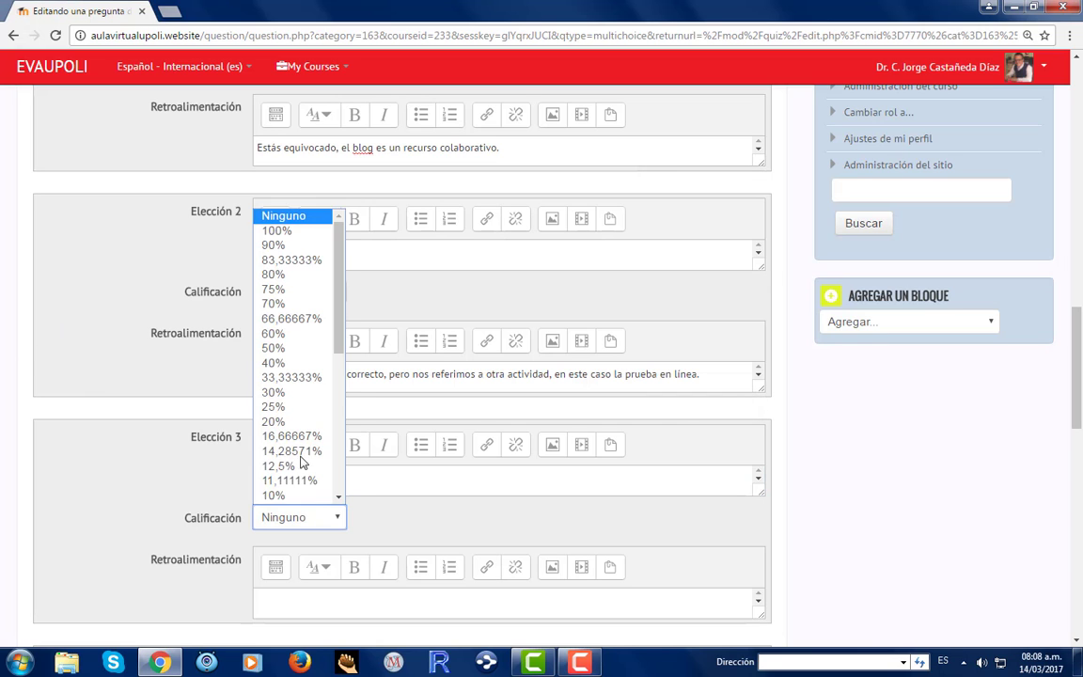
click(273, 230)
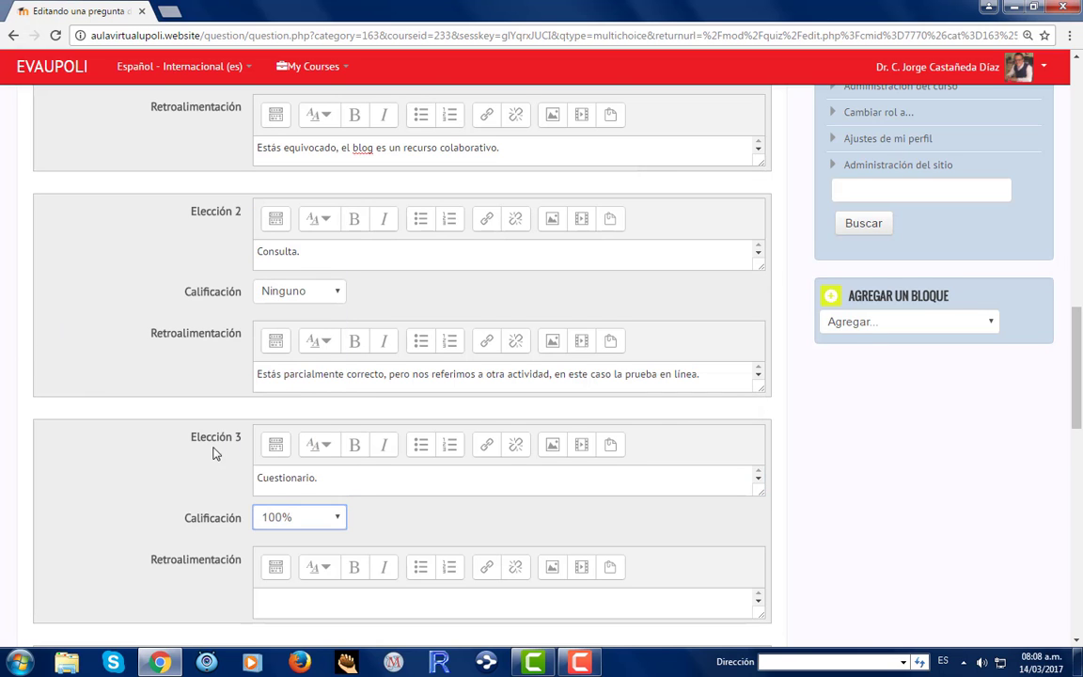
Give Elección 3 the feedback "Esta es la respuesta correcta.".
scroll(235, 470, down, 2)
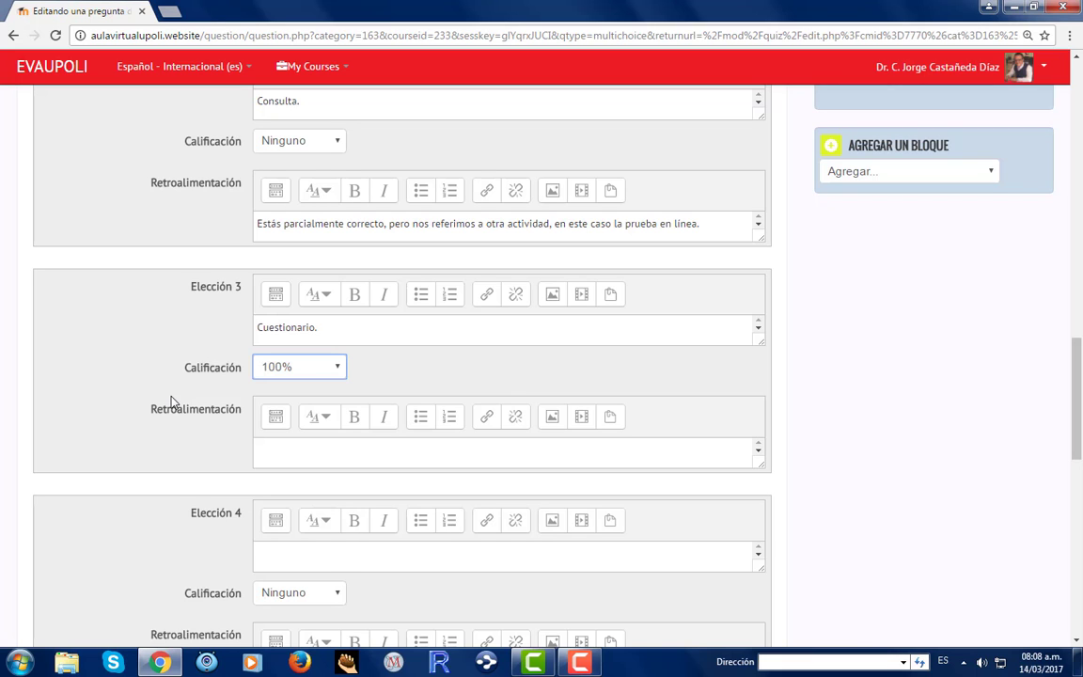
click(279, 455)
text(E)
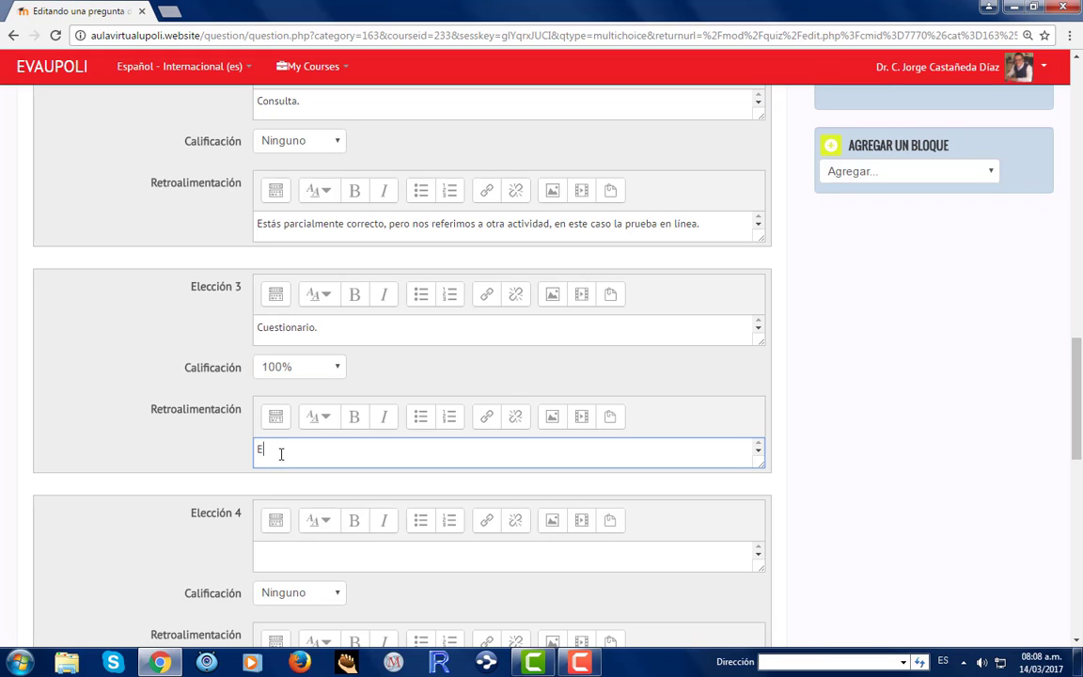
text(sta es la respuesta correcta.)
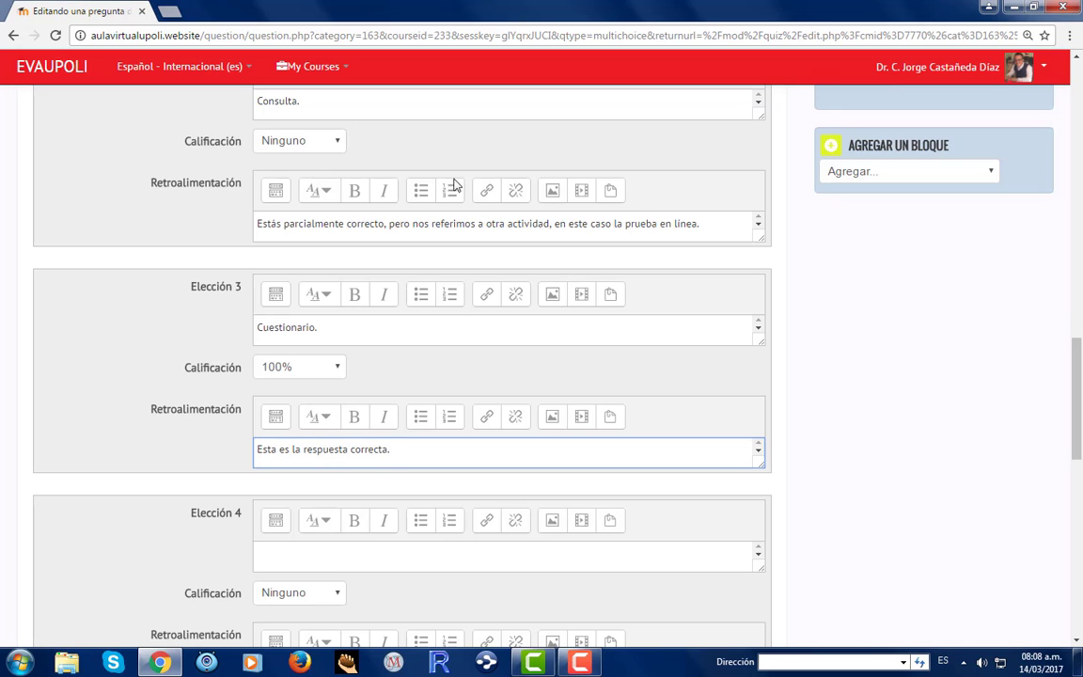
scroll(452, 181, down, 5)
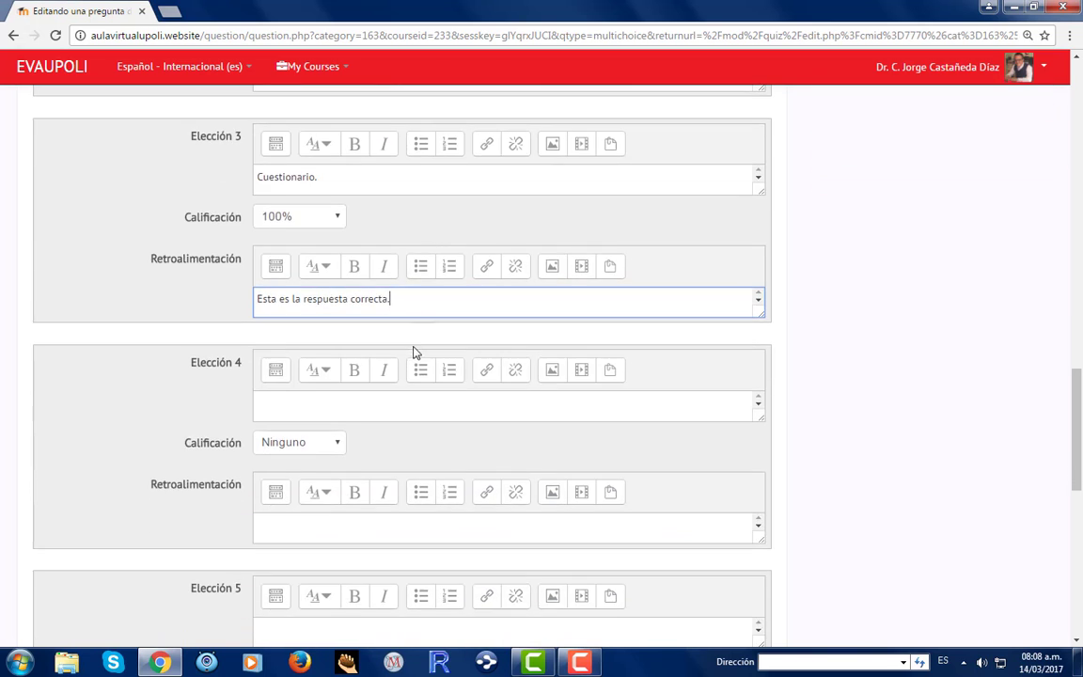
scroll(252, 435, down, 4)
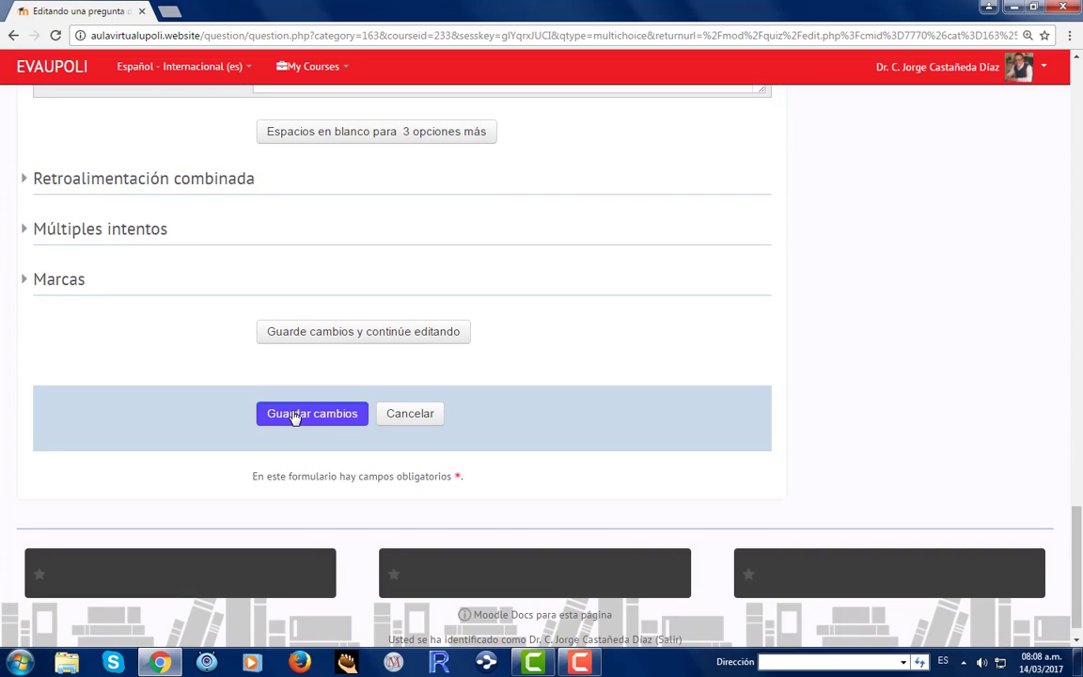
click(583, 670)
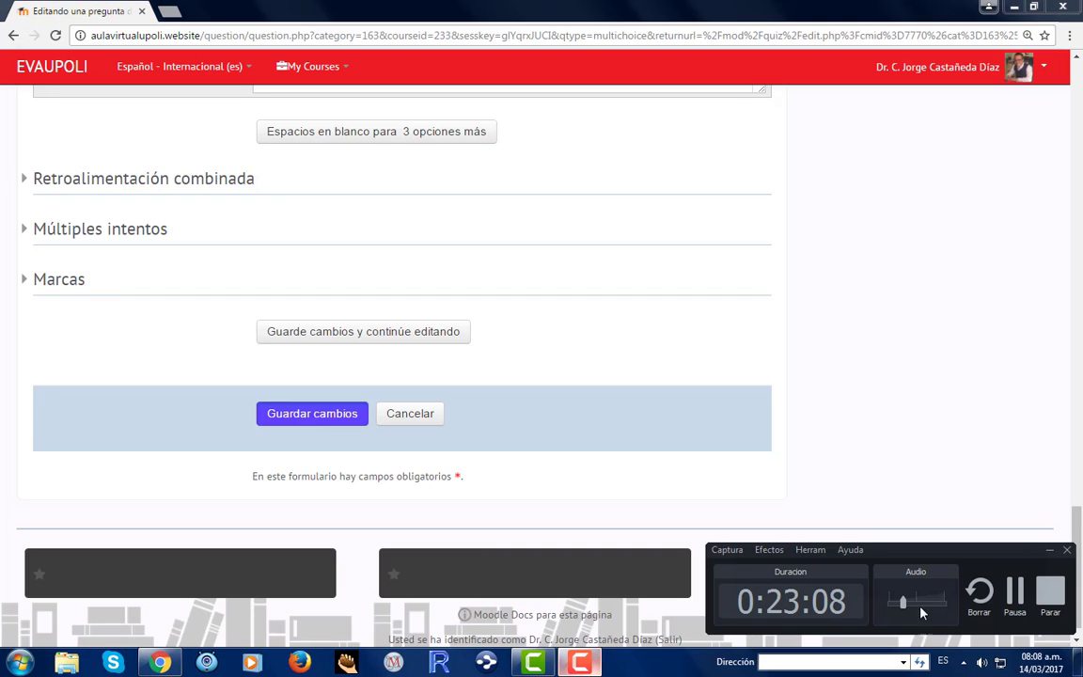